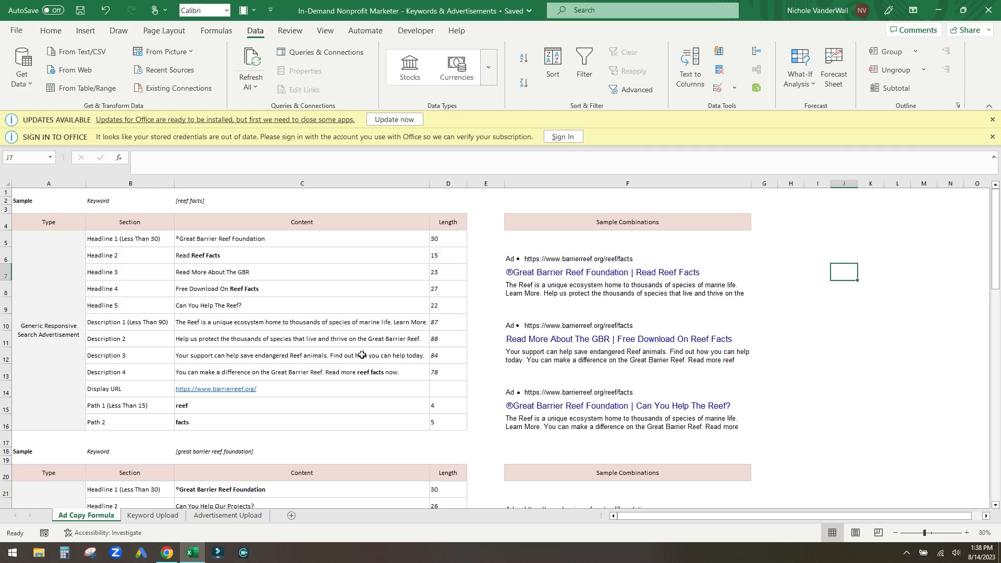
- Review the sample reef facts keyword and the ad sheet's five headlines and four descriptions
{"action": "scroll", "coordinate": [365, 349], "scroll_direction": "down", "scroll_amount": 2}
{"action": "scroll", "coordinate": [365, 350], "scroll_direction": "up", "scroll_amount": 2}
{"action": "left_click", "coordinate": [199, 208]}
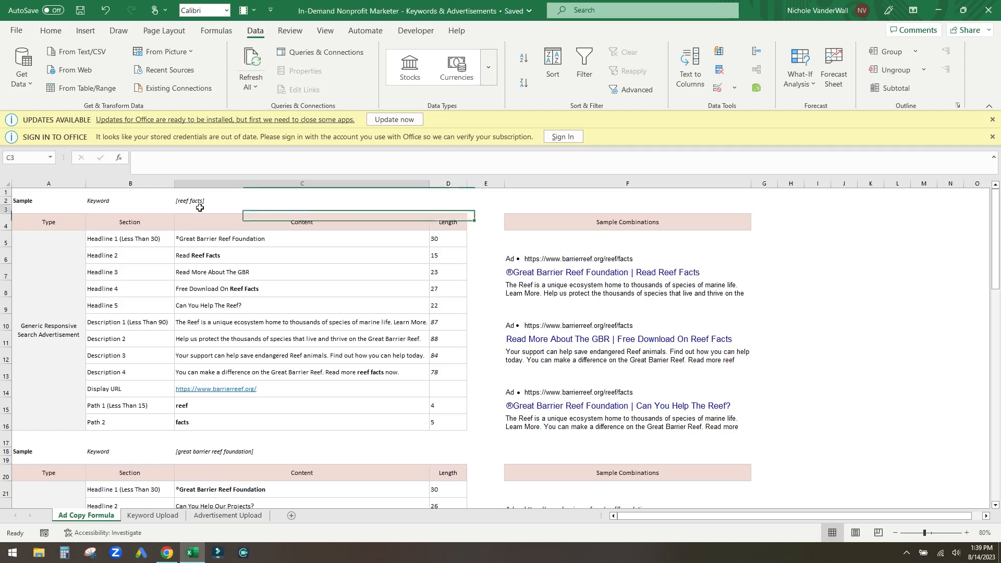
{"action": "left_click", "coordinate": [206, 203]}
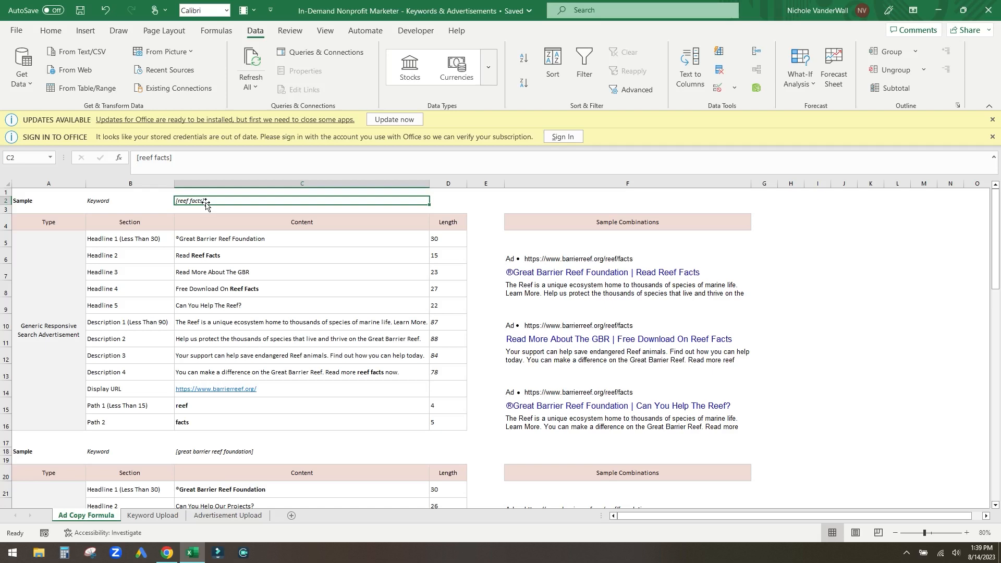
{"action": "left_click_drag", "start_coordinate": [116, 239], "coordinate": [122, 310]}
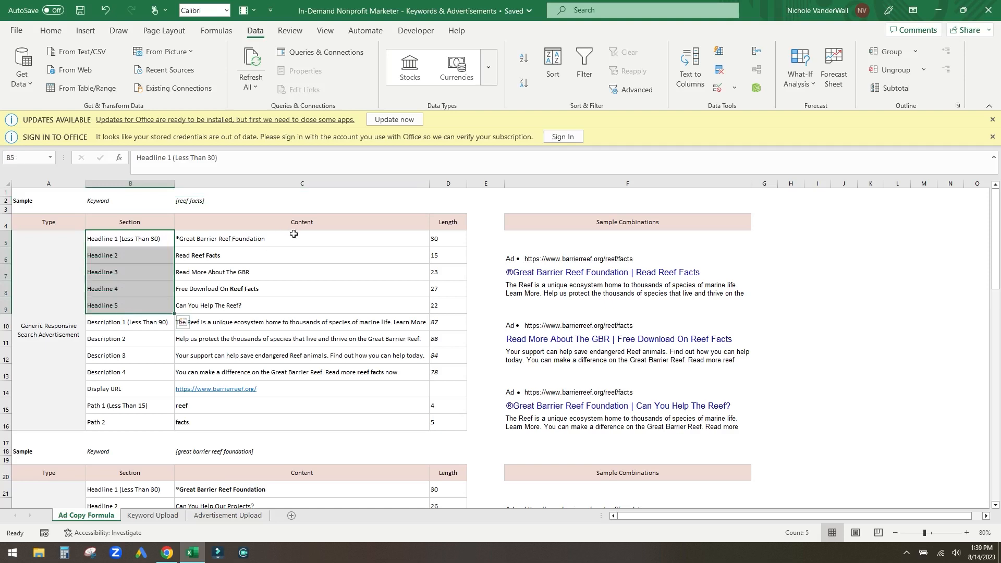
{"action": "left_click_drag", "start_coordinate": [285, 239], "coordinate": [293, 302]}
{"action": "left_click", "coordinate": [289, 278]}
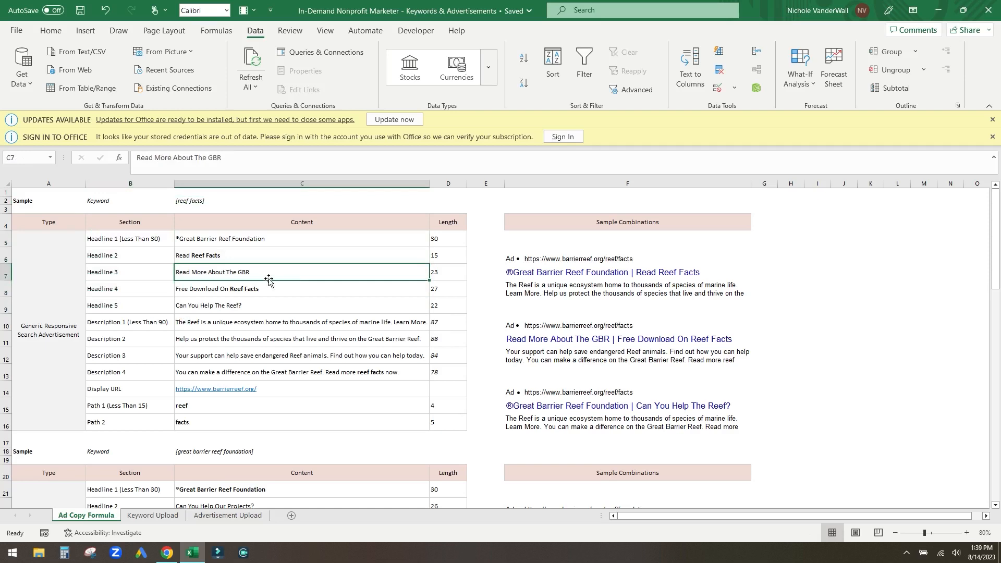
{"action": "left_click_drag", "start_coordinate": [104, 320], "coordinate": [135, 373]}
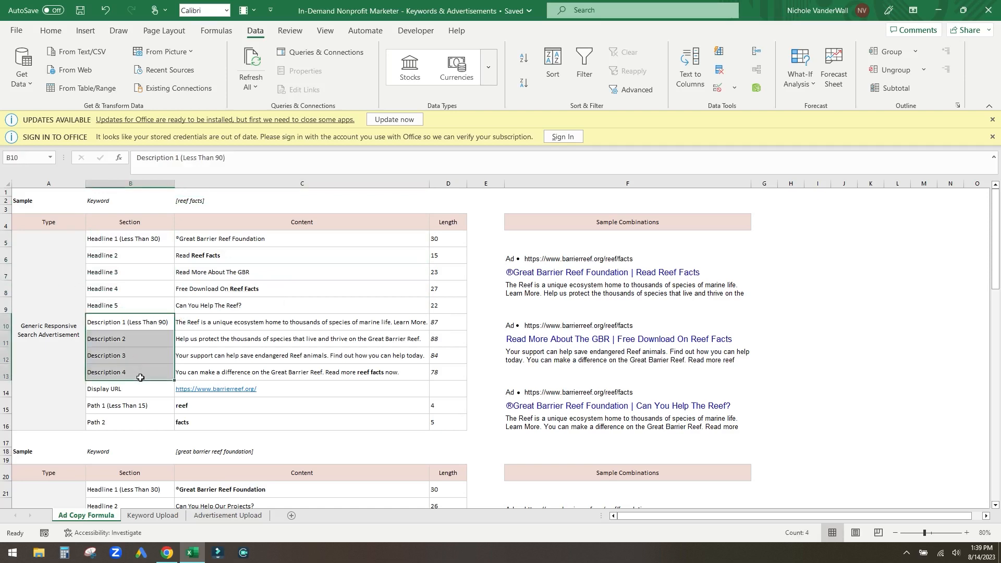
{"action": "left_click", "coordinate": [228, 326], "text": "ctrl"}
{"action": "left_click_drag", "start_coordinate": [228, 327], "coordinate": [231, 373]}
- Check the character-length formulas for the headlines, descriptions and two path rows
{"action": "left_click", "coordinate": [456, 338]}
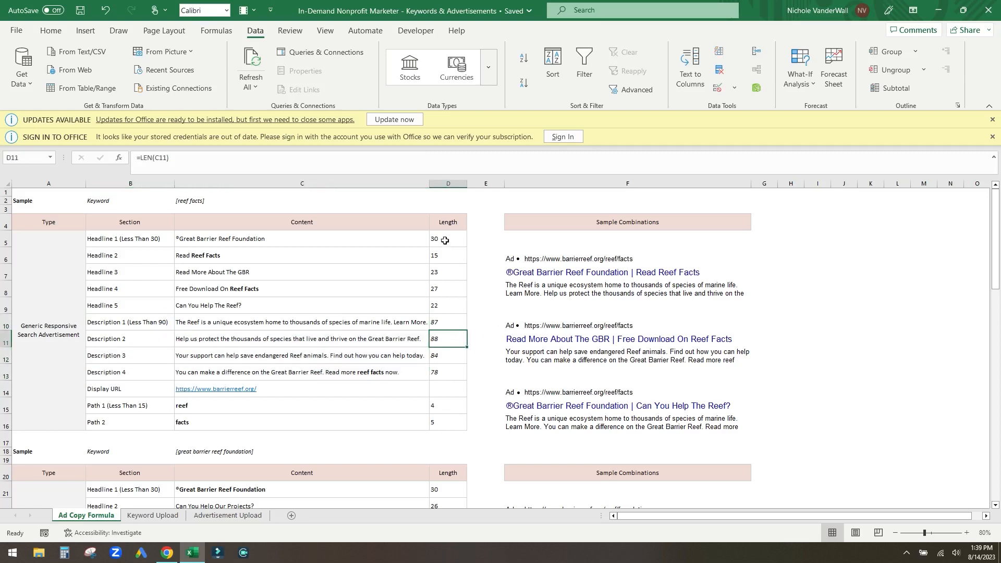
{"action": "left_click_drag", "start_coordinate": [443, 240], "coordinate": [439, 287]}
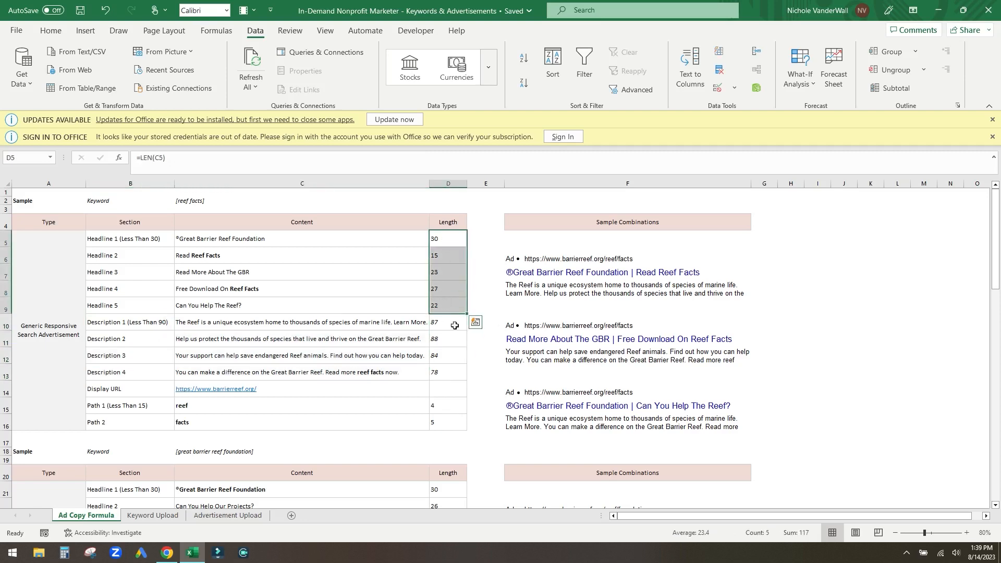
{"action": "left_click_drag", "start_coordinate": [453, 323], "coordinate": [454, 376]}
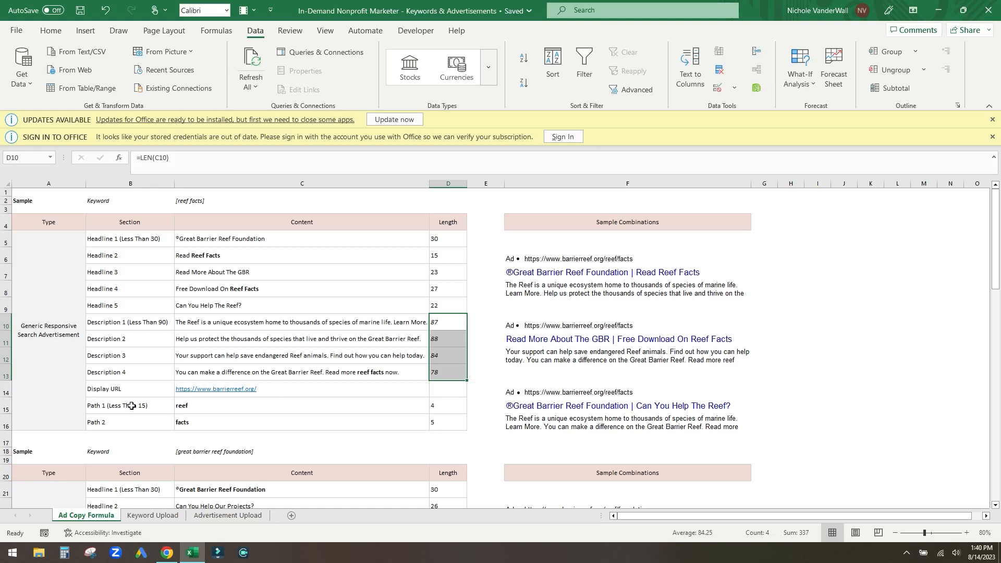
{"action": "left_click_drag", "start_coordinate": [131, 406], "coordinate": [131, 422]}
{"action": "left_click_drag", "start_coordinate": [444, 410], "coordinate": [443, 421]}
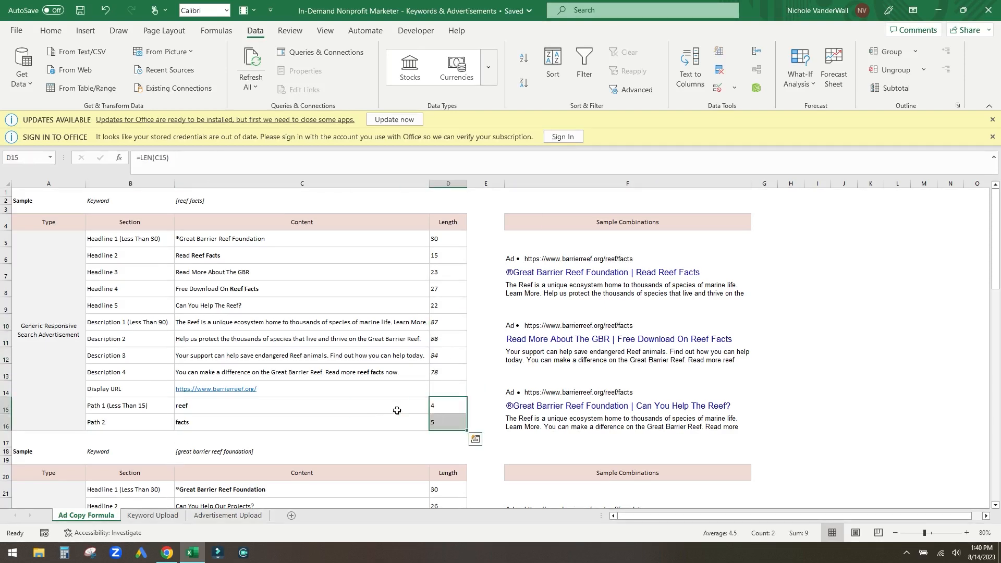
{"action": "left_click", "coordinate": [368, 323]}
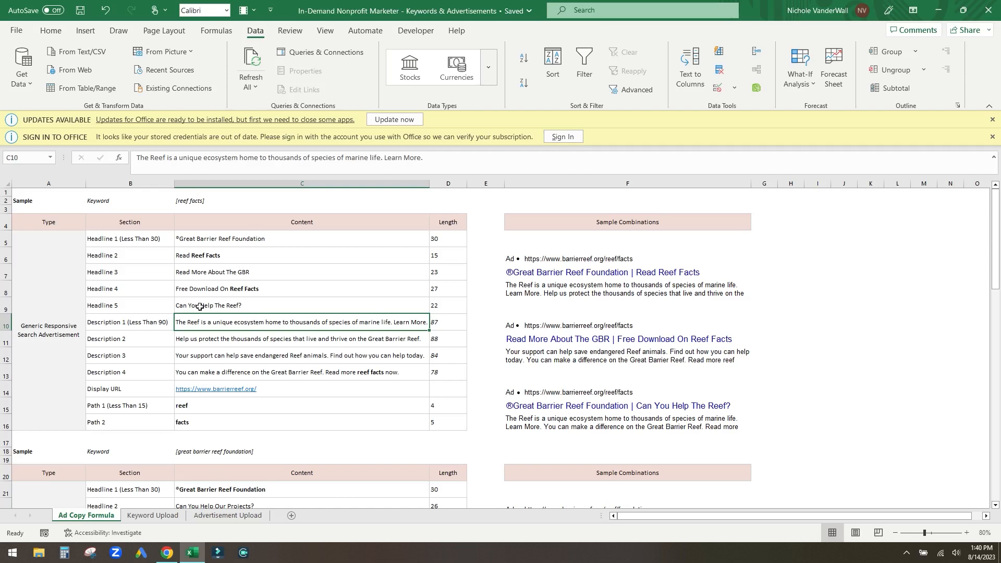
- Compare the Generic and Brand Responsive Search Advertisement types and the brand ad's headlines
{"action": "left_click", "coordinate": [77, 308]}
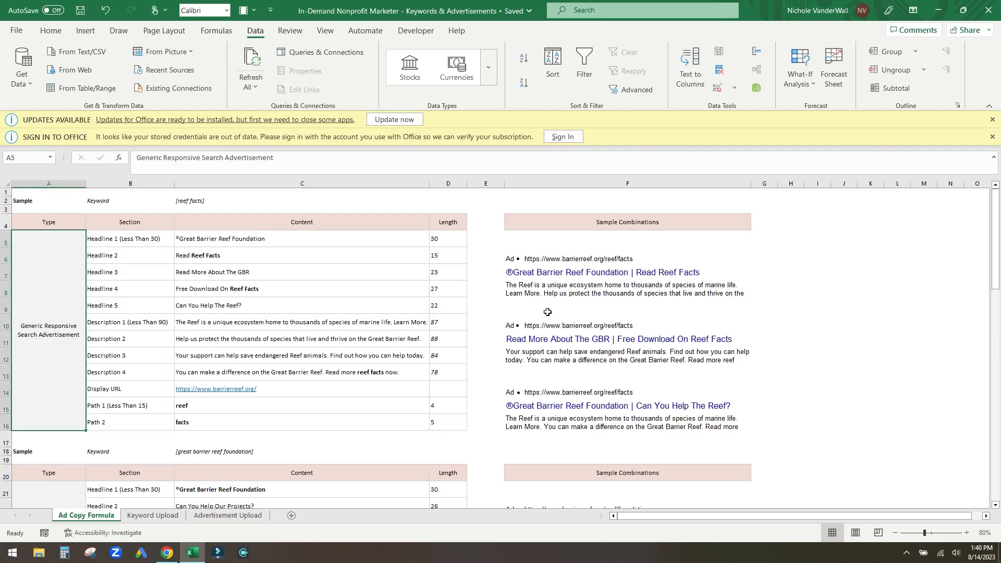
{"action": "scroll", "coordinate": [472, 289], "scroll_direction": "down", "scroll_amount": 1}
{"action": "scroll", "coordinate": [472, 289], "scroll_direction": "down", "scroll_amount": 3}
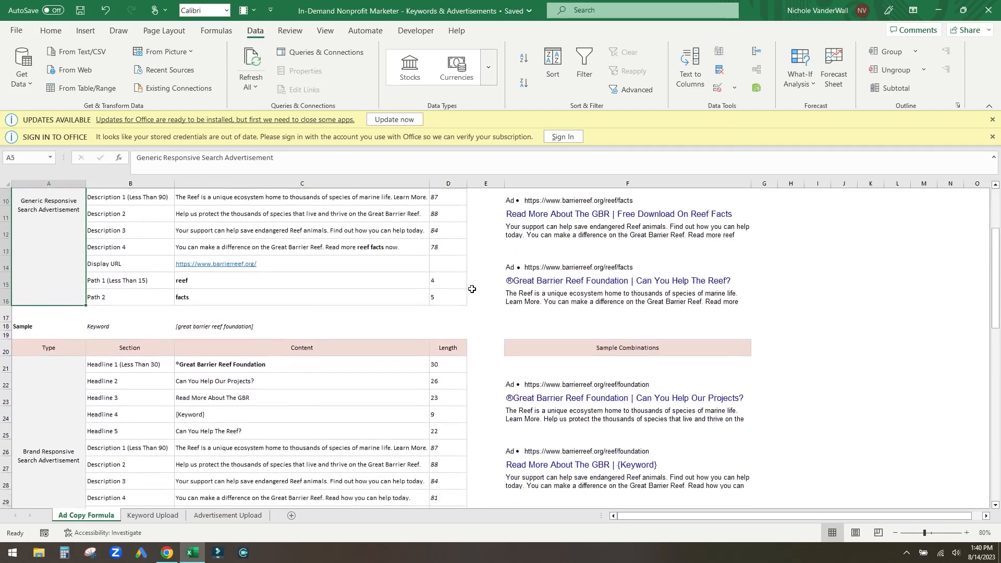
{"action": "left_click", "coordinate": [63, 372]}
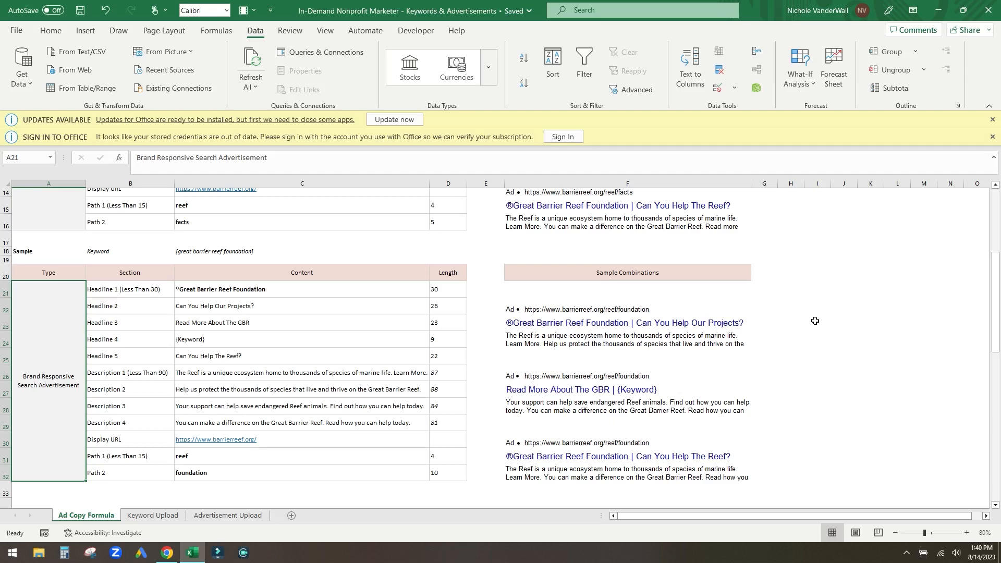
{"action": "scroll", "coordinate": [815, 321], "scroll_direction": "up", "scroll_amount": 3}
{"action": "left_click", "coordinate": [279, 293]}
{"action": "left_click", "coordinate": [279, 307]}
{"action": "left_click", "coordinate": [279, 324]}
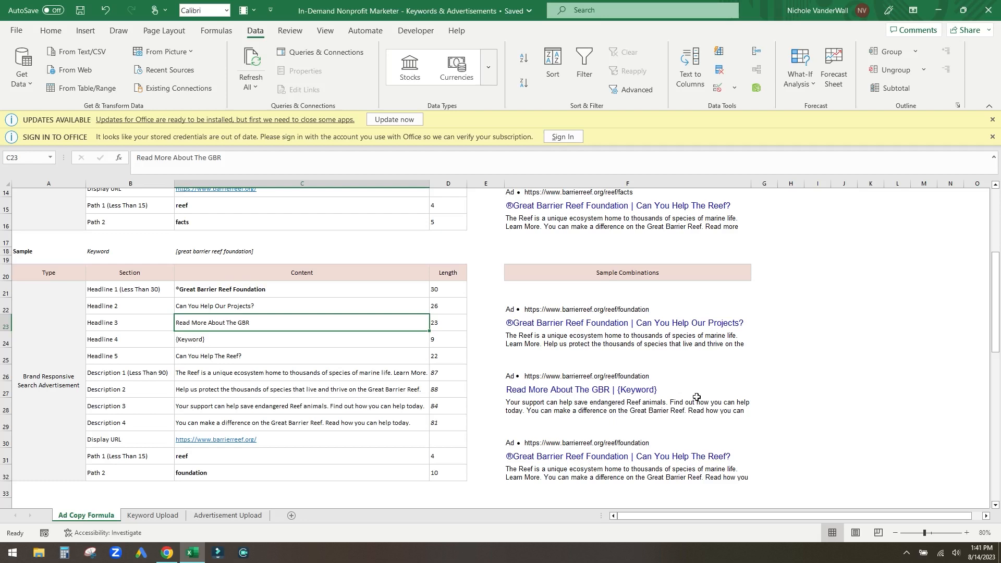
{"action": "scroll", "coordinate": [425, 355], "scroll_direction": "up", "scroll_amount": 1}
{"action": "scroll", "coordinate": [425, 355], "scroll_direction": "up", "scroll_amount": 3}
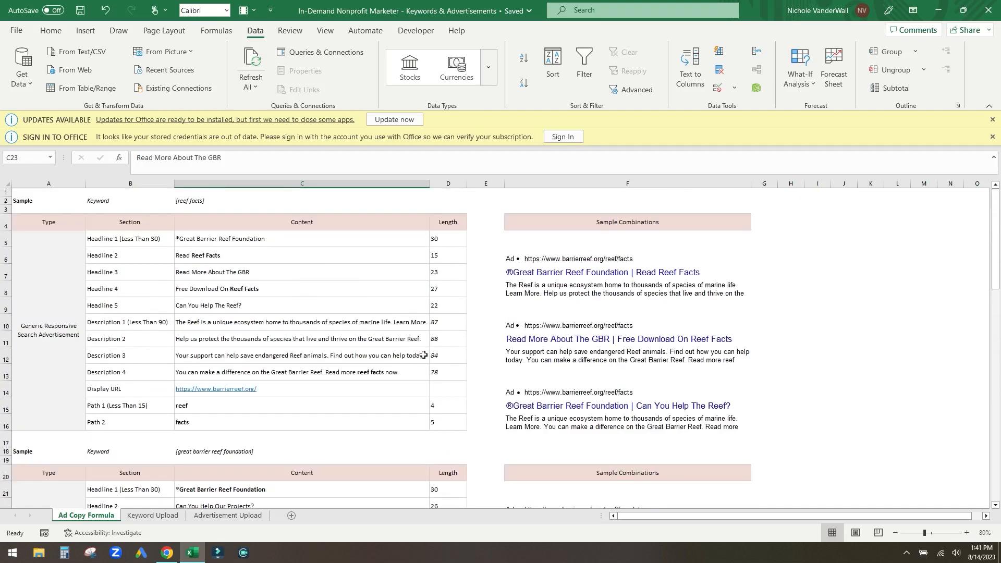
- On the Keyword Upload sheet, fill header cells A1:D1 with light green
{"action": "left_click", "coordinate": [135, 517]}
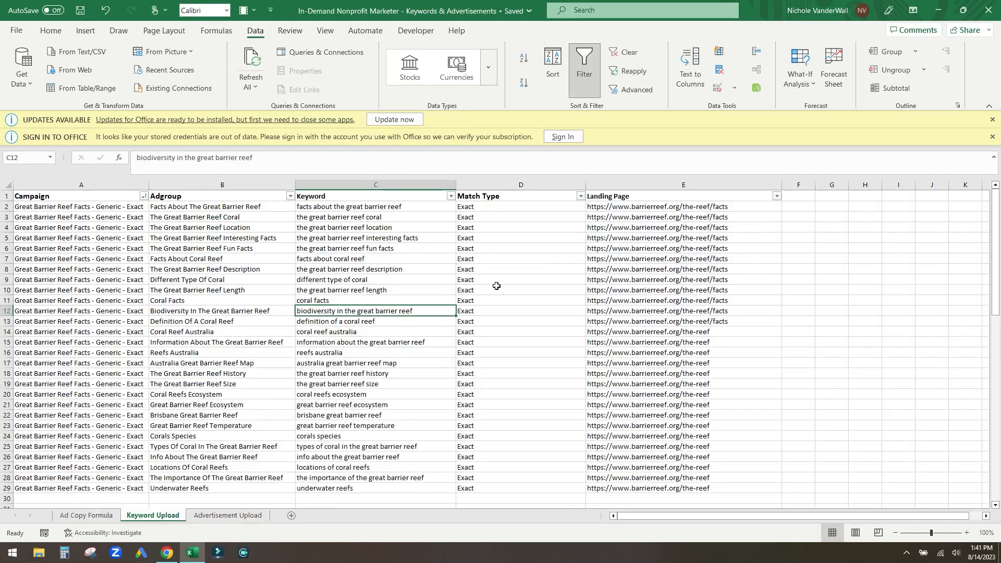
{"action": "left_click_drag", "start_coordinate": [112, 200], "coordinate": [520, 197]}
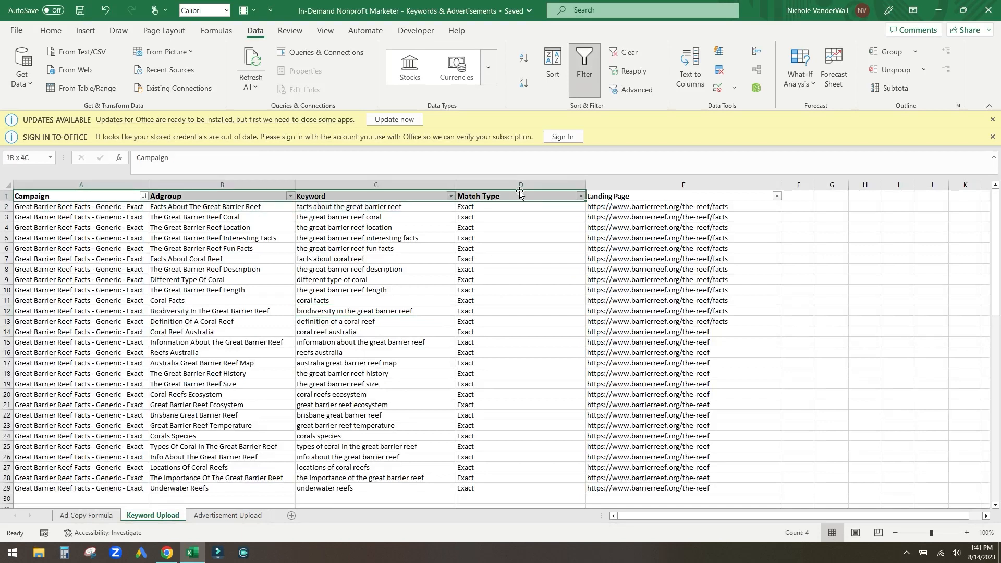
{"action": "left_click", "coordinate": [51, 30]}
{"action": "left_click", "coordinate": [252, 84]}
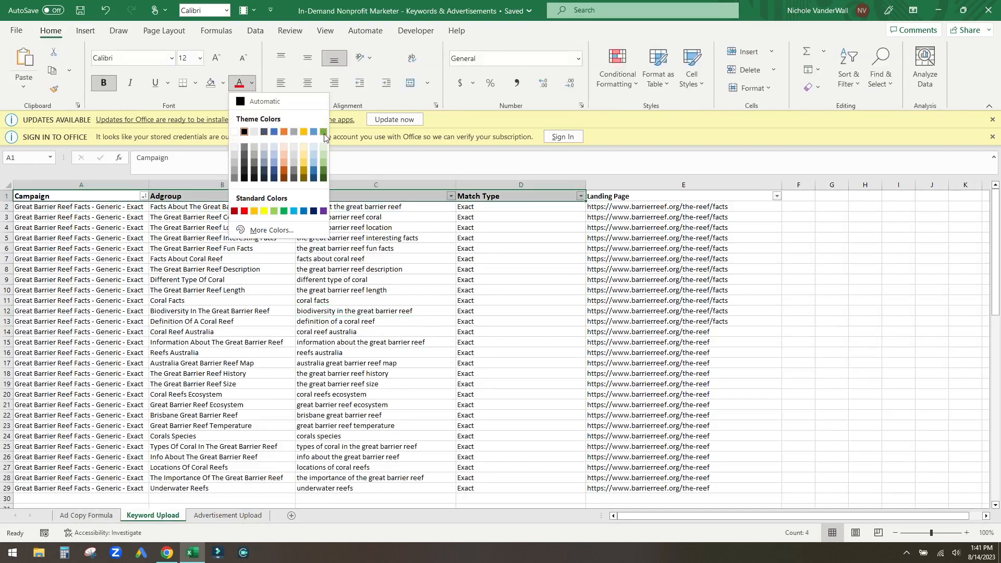
{"action": "left_click", "coordinate": [396, 285]}
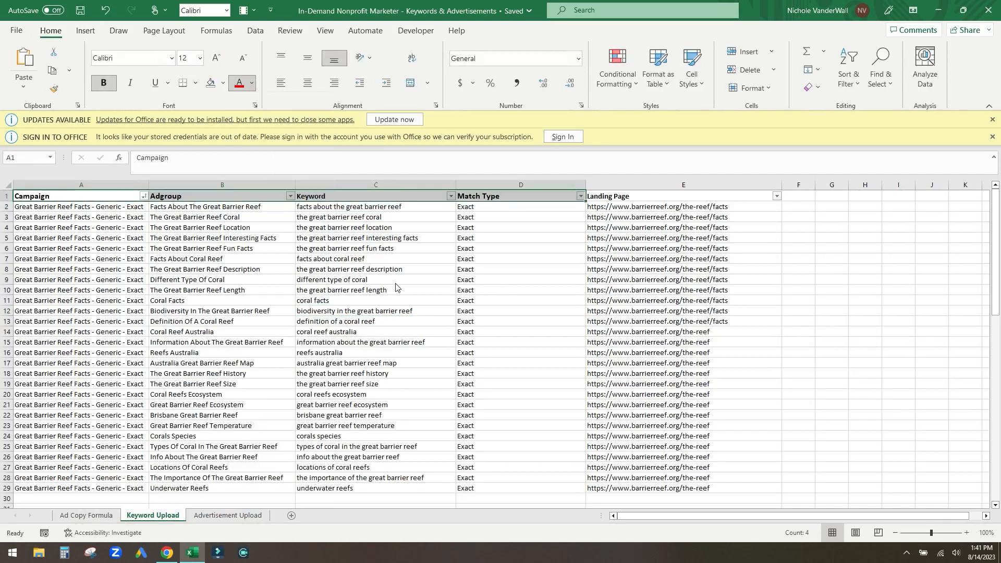
{"action": "left_click", "coordinate": [223, 83]}
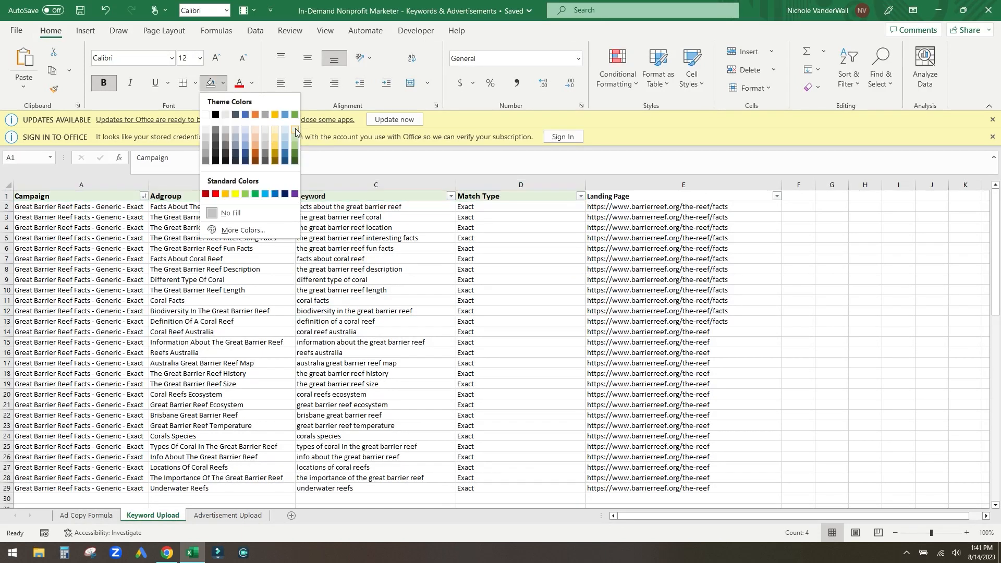
{"action": "left_click", "coordinate": [295, 132]}
{"action": "left_click", "coordinate": [365, 269]}
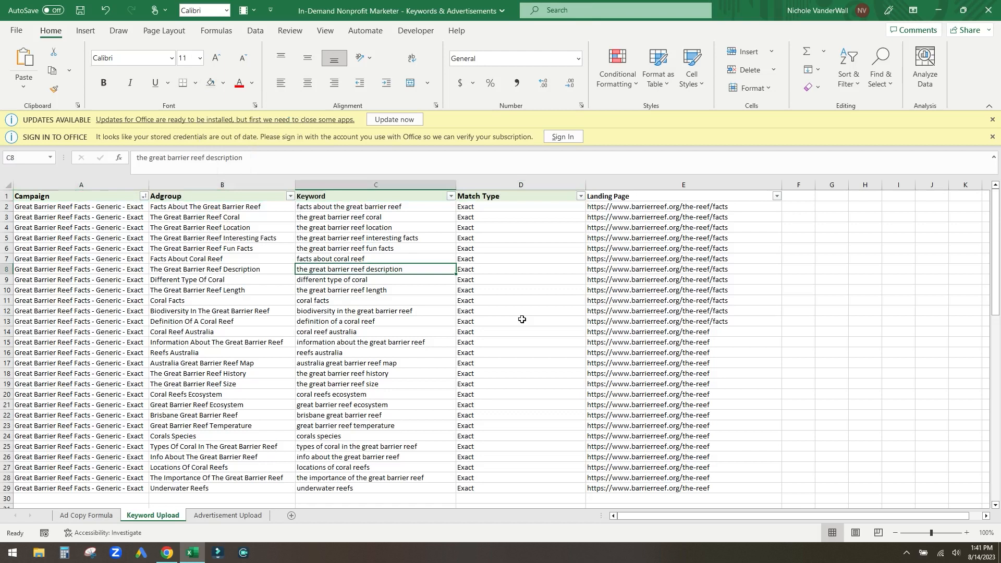
- Go over the Campaign, Adgroup, Keyword and Match Type headers and the Landing Page column
{"action": "left_click", "coordinate": [61, 196]}
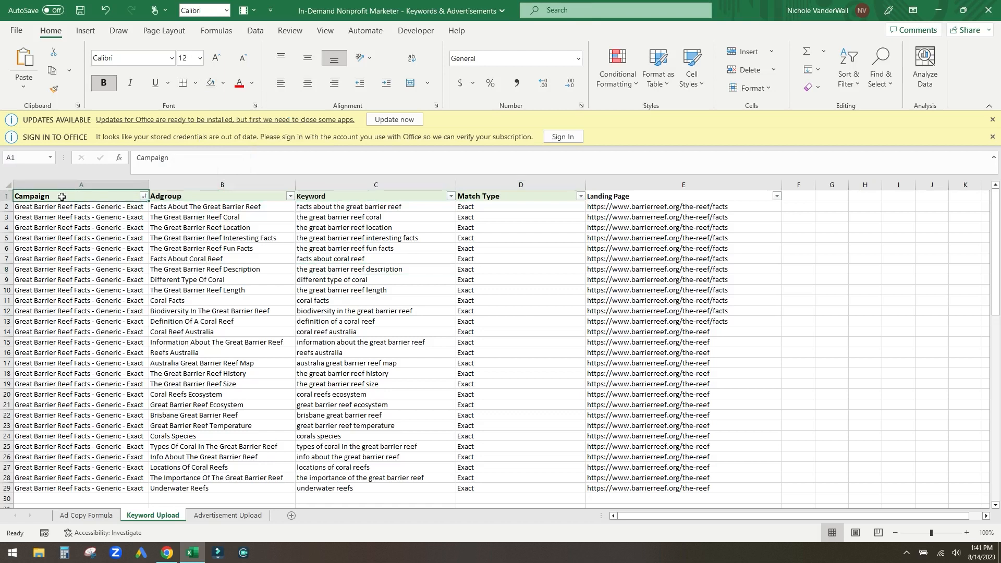
{"action": "left_click", "coordinate": [169, 194]}
{"action": "left_click", "coordinate": [346, 194]}
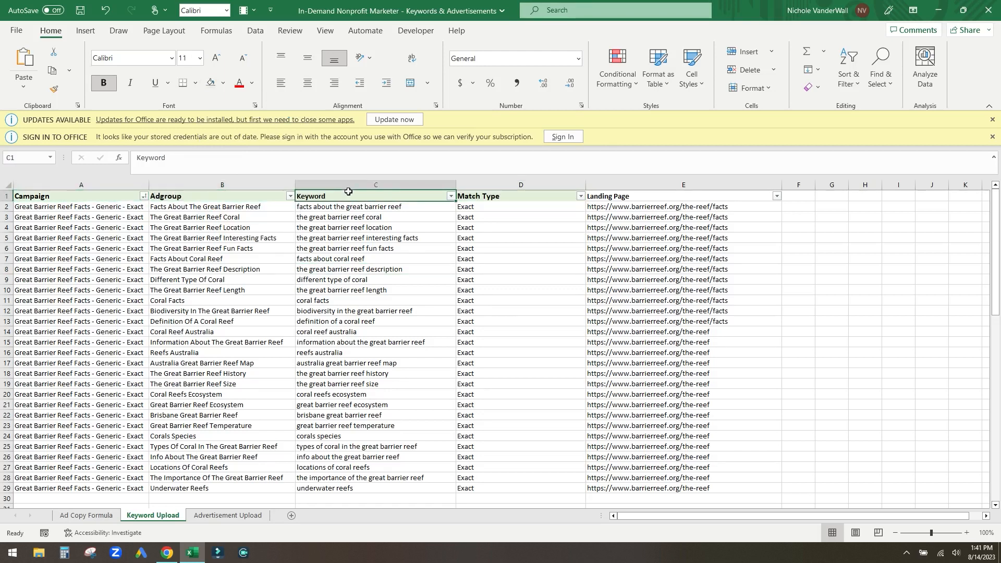
{"action": "left_click", "coordinate": [500, 196]}
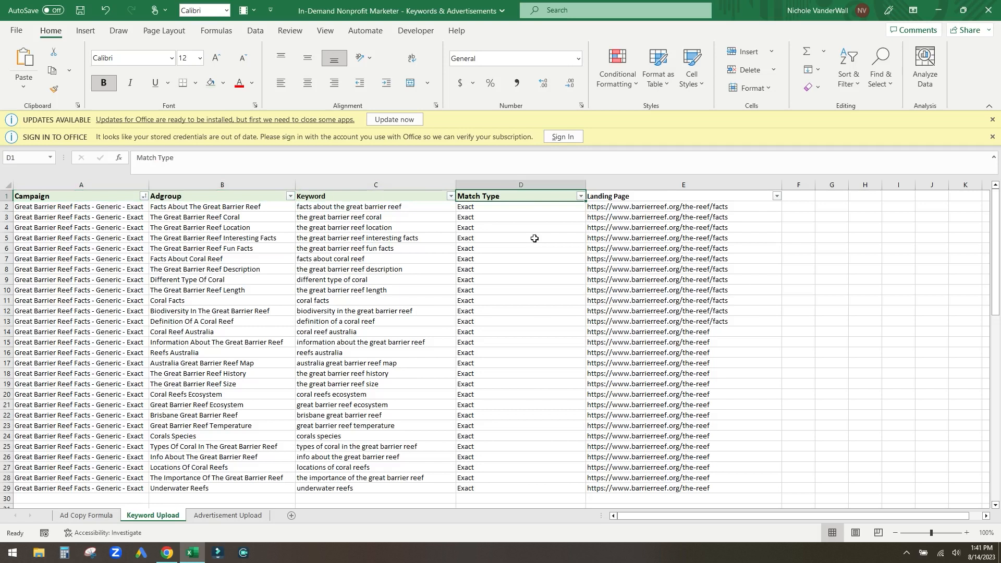
{"action": "left_click", "coordinate": [649, 183]}
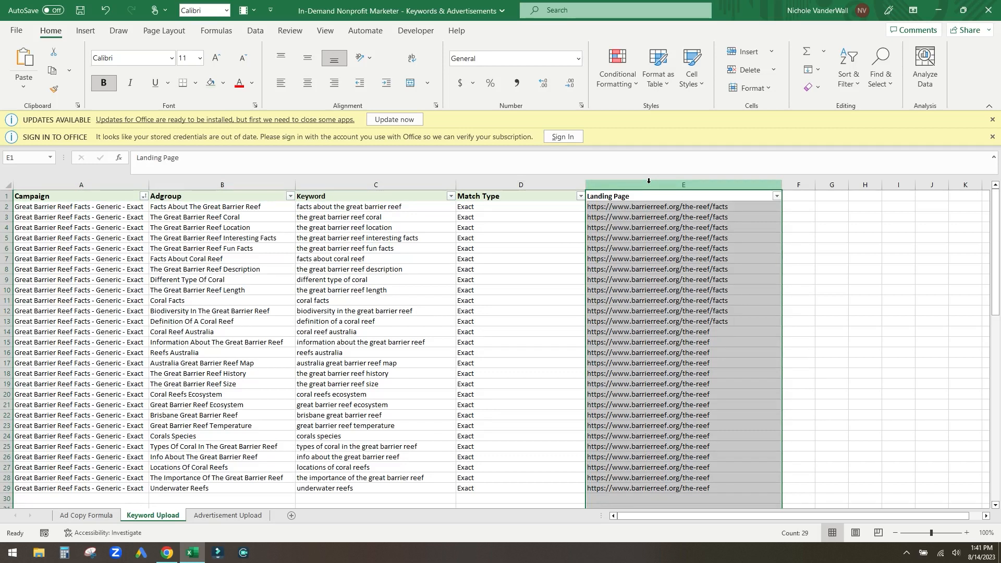
{"action": "left_click", "coordinate": [670, 201]}
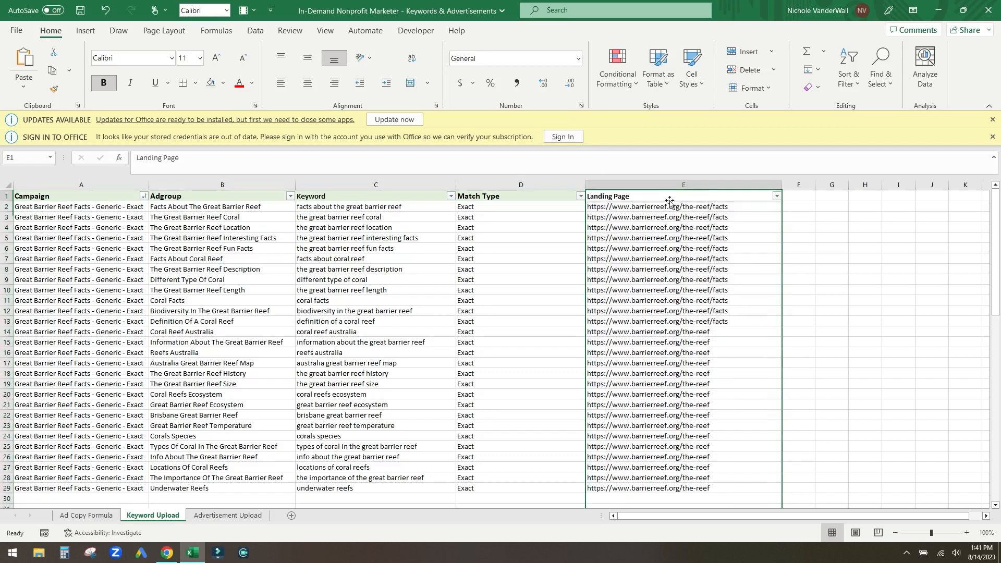
{"action": "left_click", "coordinate": [665, 185]}
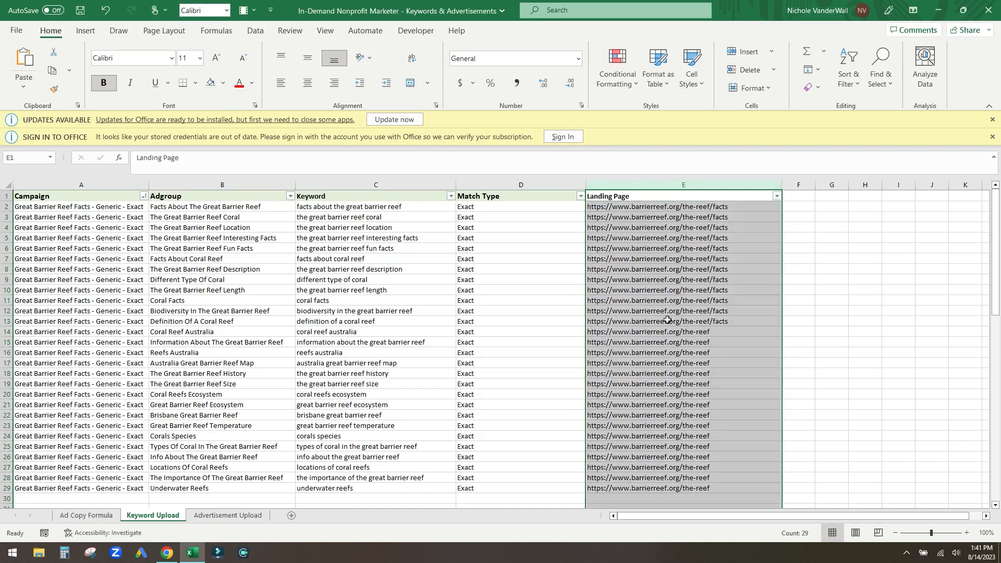
{"action": "left_click", "coordinate": [323, 260]}
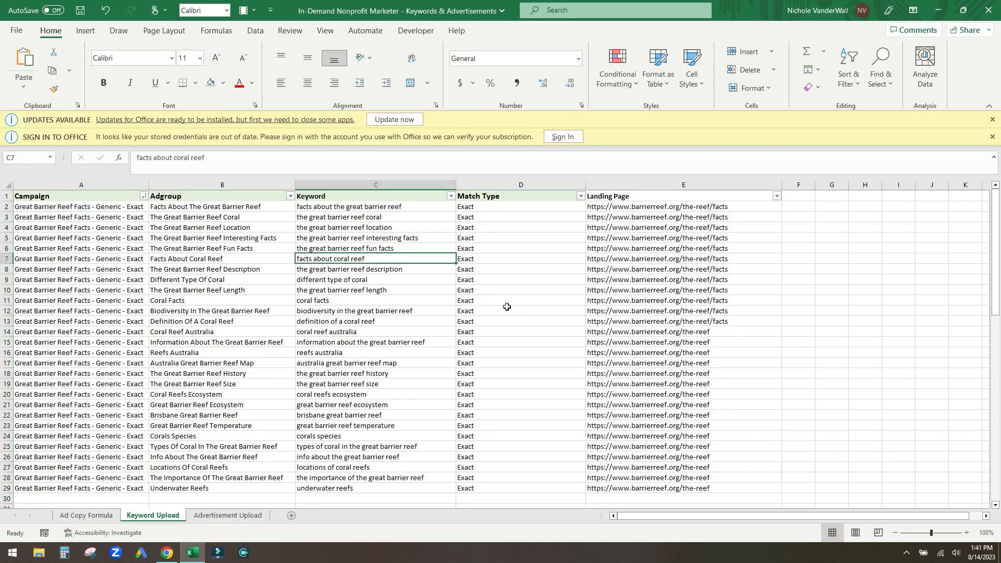
{"action": "scroll", "coordinate": [517, 410], "scroll_direction": "down", "scroll_amount": 1}
- Type scratch notes 'Broad Match' and '"Phrase"' in D32:D33 below the Match Type column
{"action": "scroll", "coordinate": [516, 410], "scroll_direction": "down", "scroll_amount": 3}
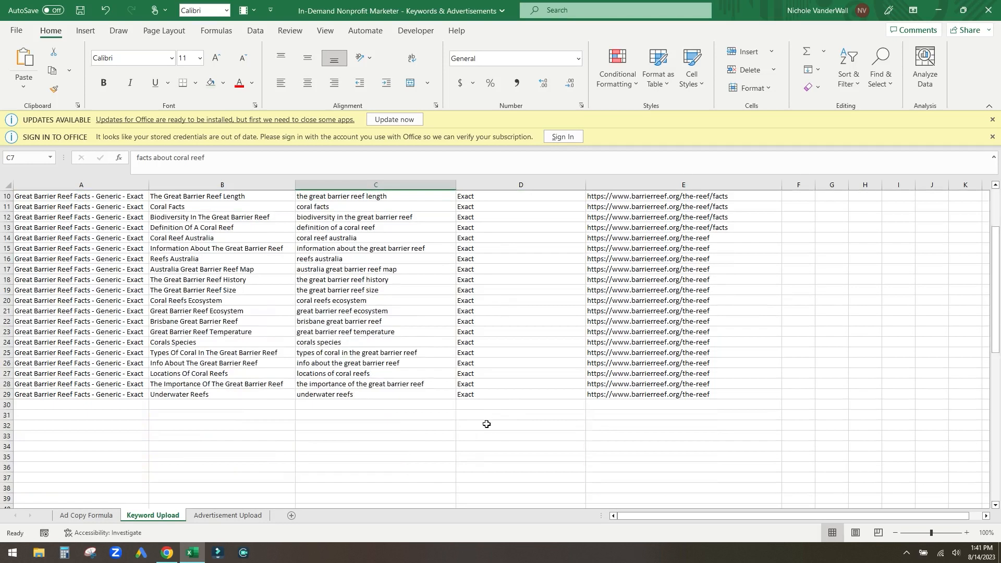
{"action": "left_click", "coordinate": [488, 425]}
{"action": "type", "text": "Broad"}
{"action": "key", "text": "Return"}
{"action": "type", "text": "Phrase"}
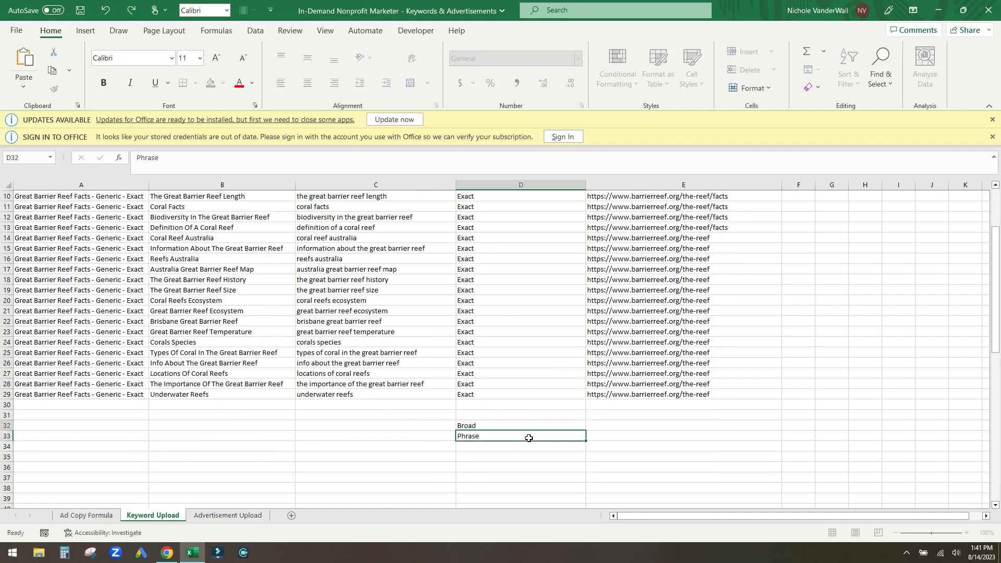
{"action": "key", "text": "ctrl+Return"}
{"action": "double_click", "coordinate": [498, 425]}
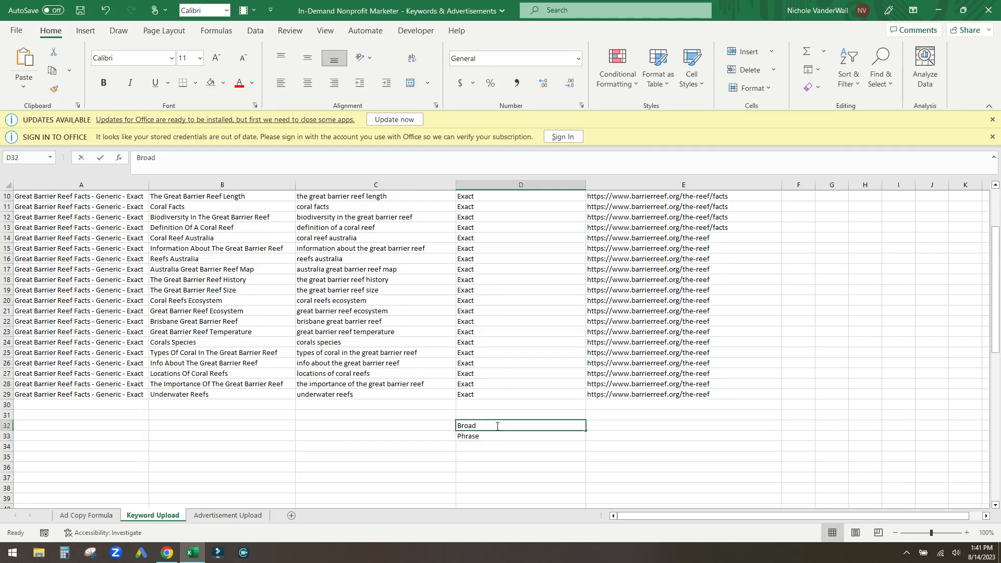
{"action": "type", "text": "Match"}
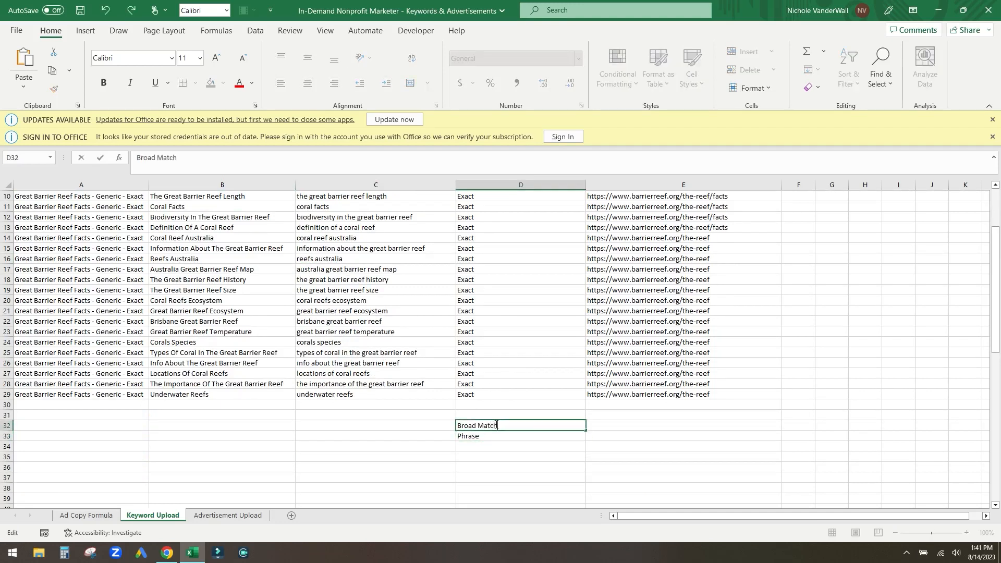
{"action": "left_click", "coordinate": [494, 436]}
{"action": "double_click", "coordinate": [493, 436]}
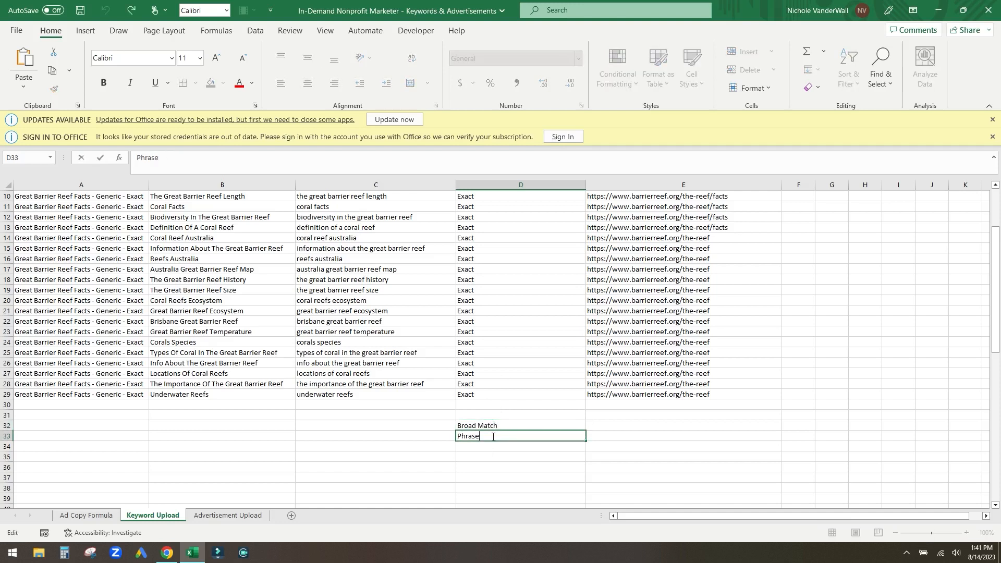
{"action": "type", "text": "\"\""}
{"action": "key", "text": "Return"}
{"action": "key", "text": "Up"}
{"action": "key", "text": "Up"}
- Delete the scratch notes and check the keywords and match types in rows 24–25
{"action": "left_click_drag", "start_coordinate": [479, 410], "coordinate": [462, 457]}
{"action": "key", "text": "Delete"}
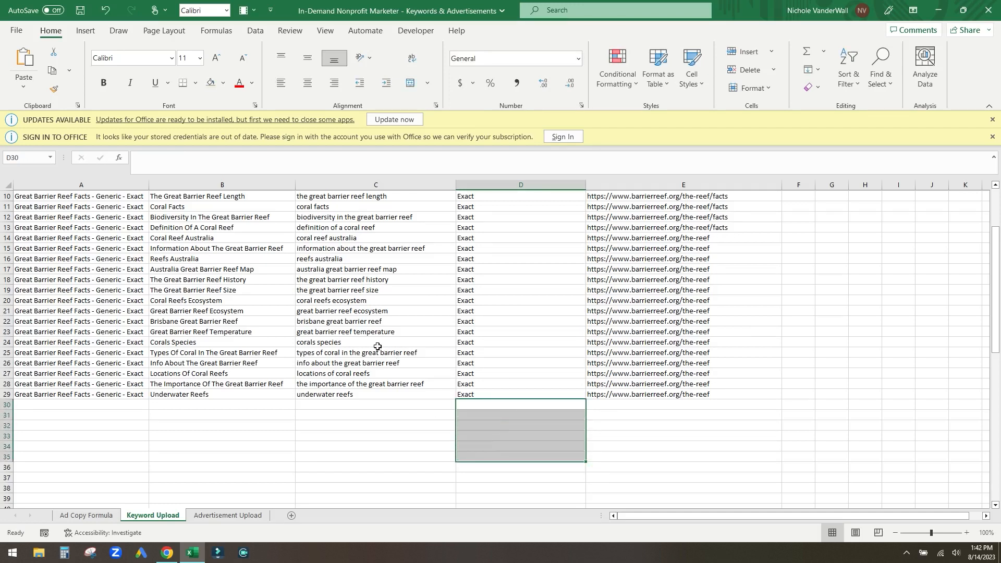
{"action": "left_click", "coordinate": [377, 347]}
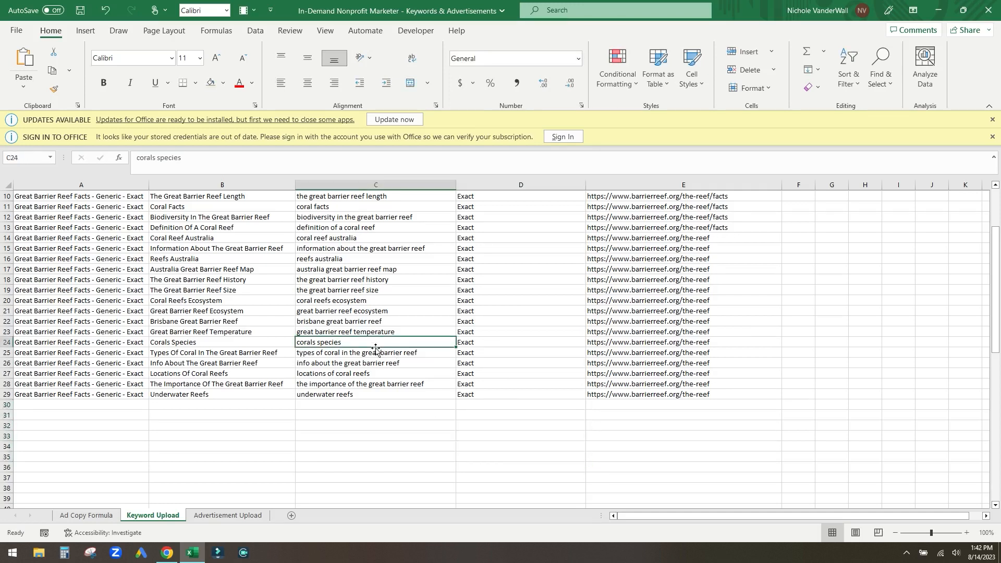
{"action": "left_click", "coordinate": [334, 350]}
{"action": "left_click", "coordinate": [476, 353]}
{"action": "scroll", "coordinate": [491, 362], "scroll_direction": "up", "scroll_amount": 3}
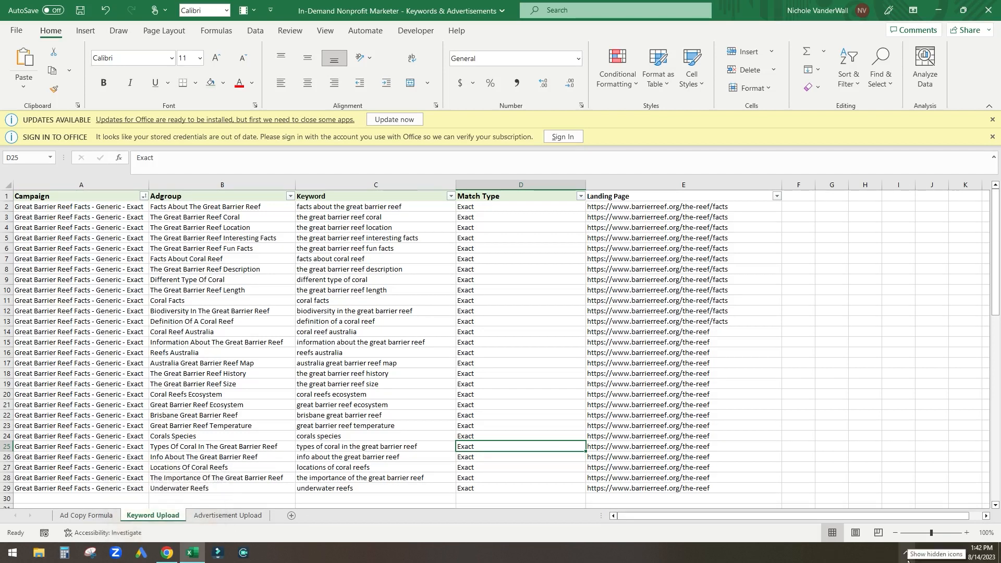
- Launch Google Ads Editor from the taskbar
{"action": "left_click", "coordinate": [907, 555]}
{"action": "left_click", "coordinate": [896, 533]}
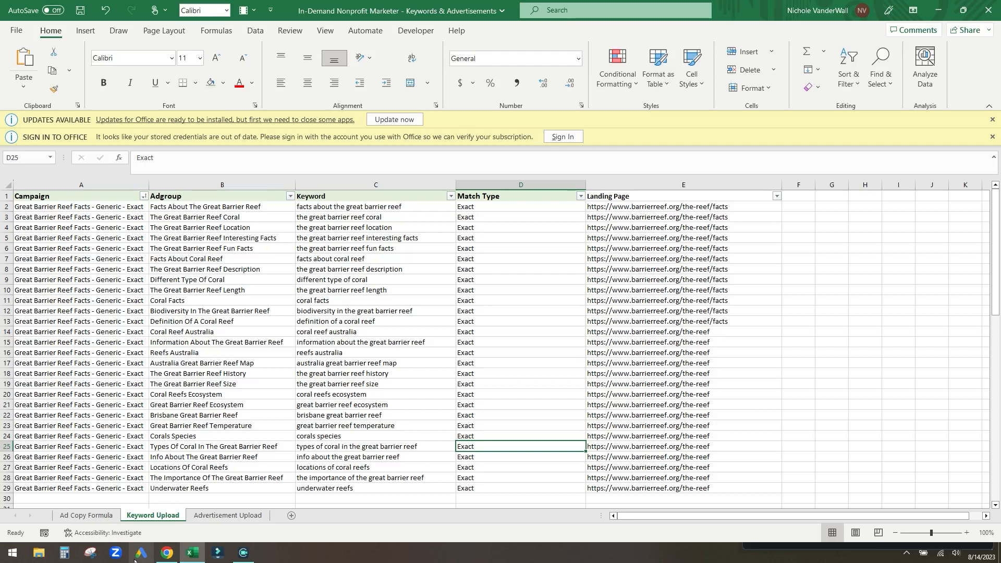
{"action": "left_click", "coordinate": [138, 557]}
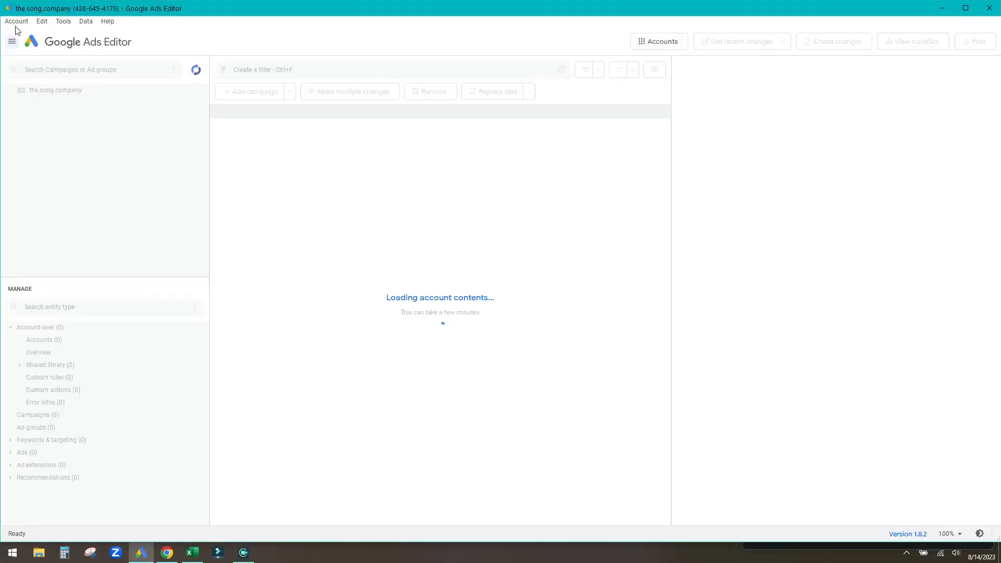
- Open Accounts manager from the Account menu and click Add for a new Google Ads account
{"action": "left_click", "coordinate": [16, 21]}
{"action": "left_click", "coordinate": [23, 30]}
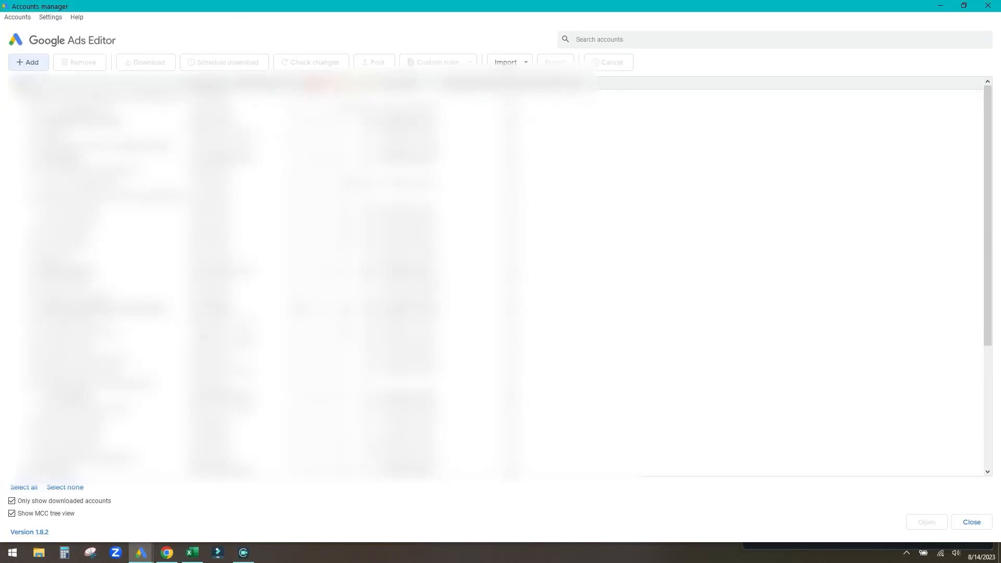
{"action": "left_click", "coordinate": [23, 22]}
{"action": "left_click", "coordinate": [23, 19]}
{"action": "left_click", "coordinate": [972, 519]}
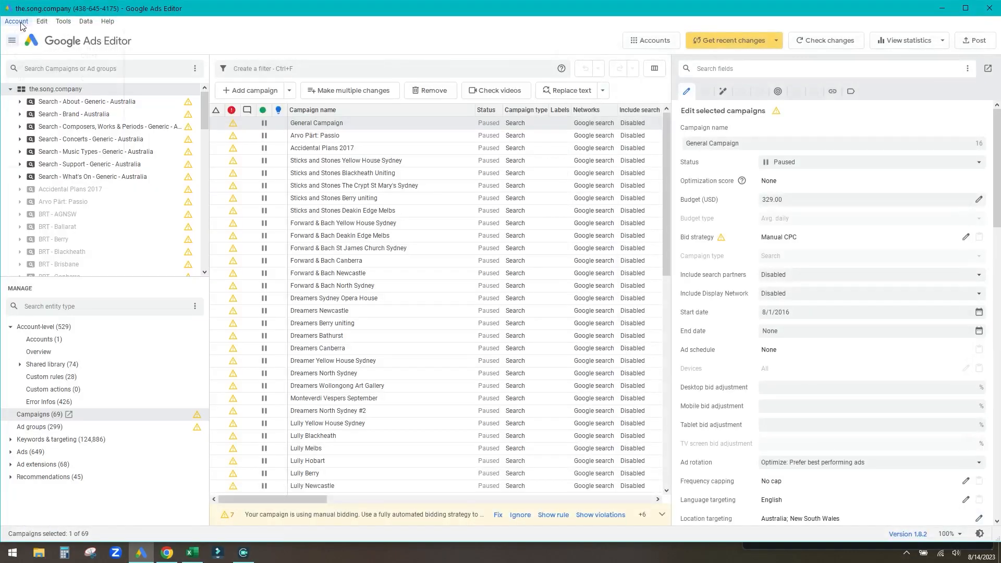
{"action": "left_click", "coordinate": [20, 23]}
{"action": "left_click", "coordinate": [22, 31]}
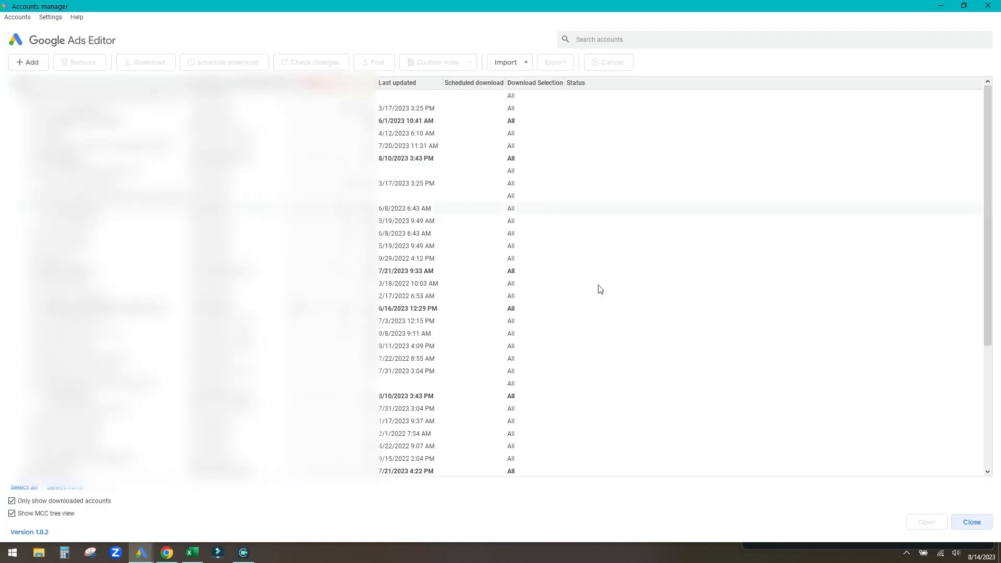
{"action": "left_click", "coordinate": [26, 67]}
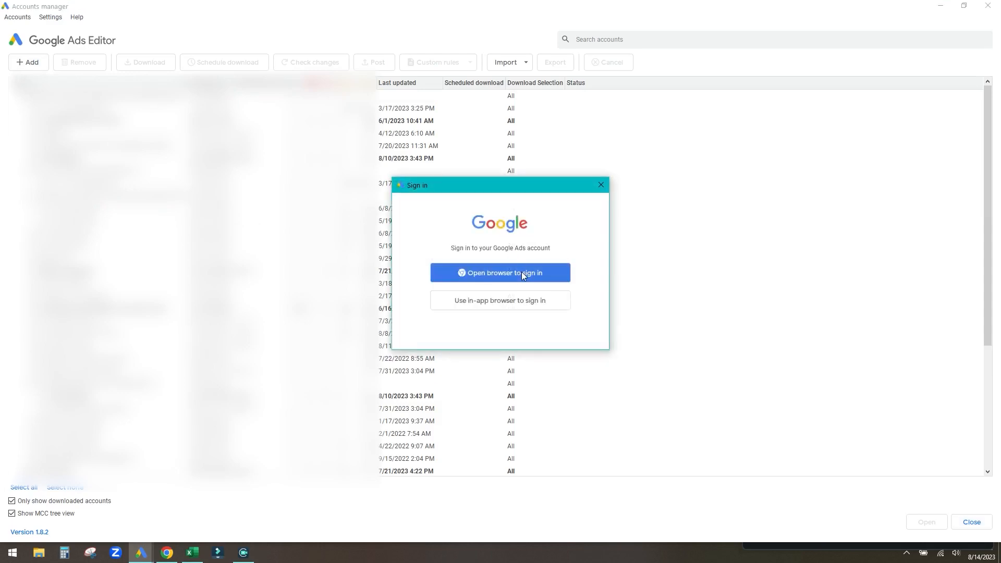
- Sign in to Google Ads through the web browser, then close the Sign in dialog
{"action": "left_click", "coordinate": [486, 280]}
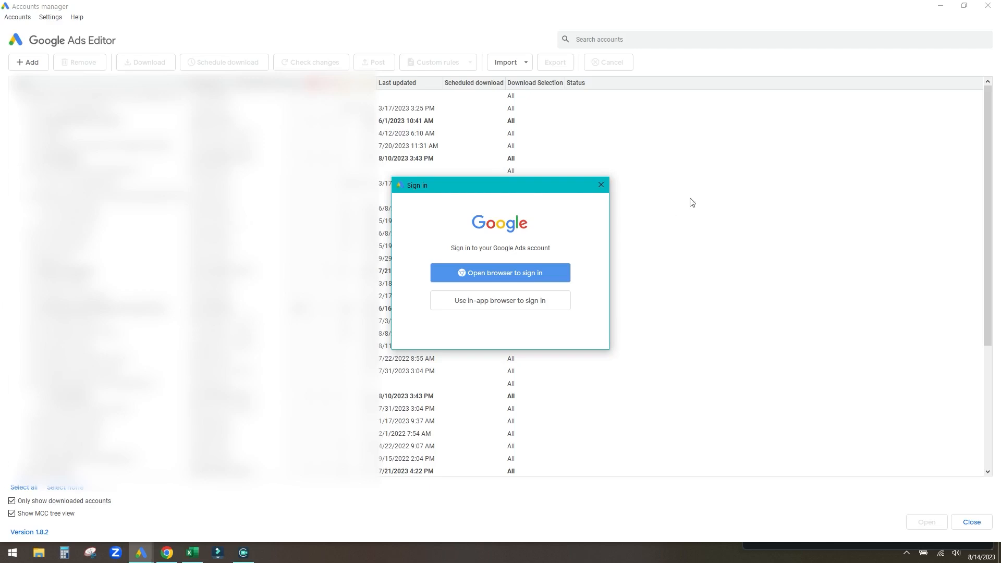
{"action": "left_click", "coordinate": [601, 185]}
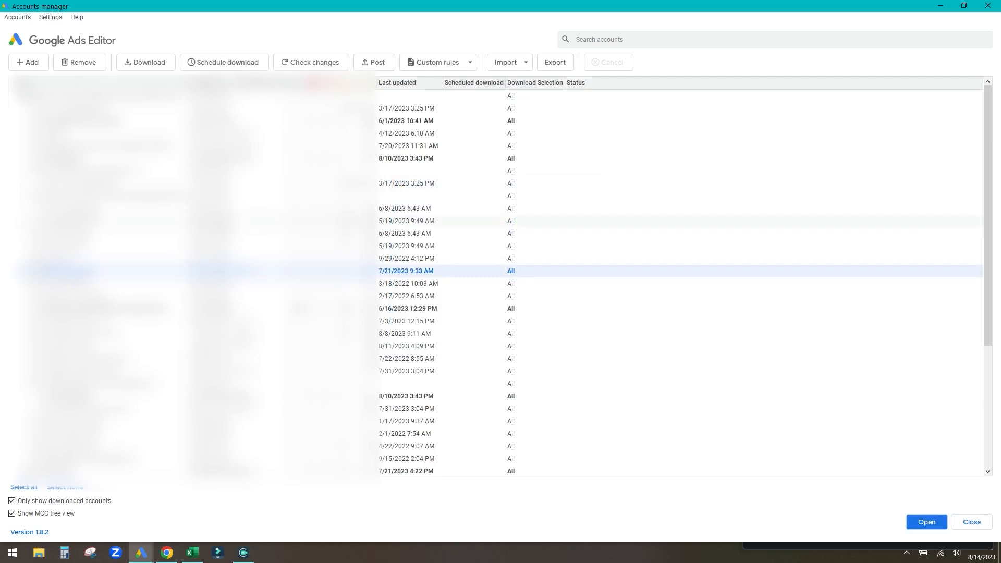
- Download the new account with All campaigns and All item types confirmed
{"action": "left_click", "coordinate": [149, 62]}
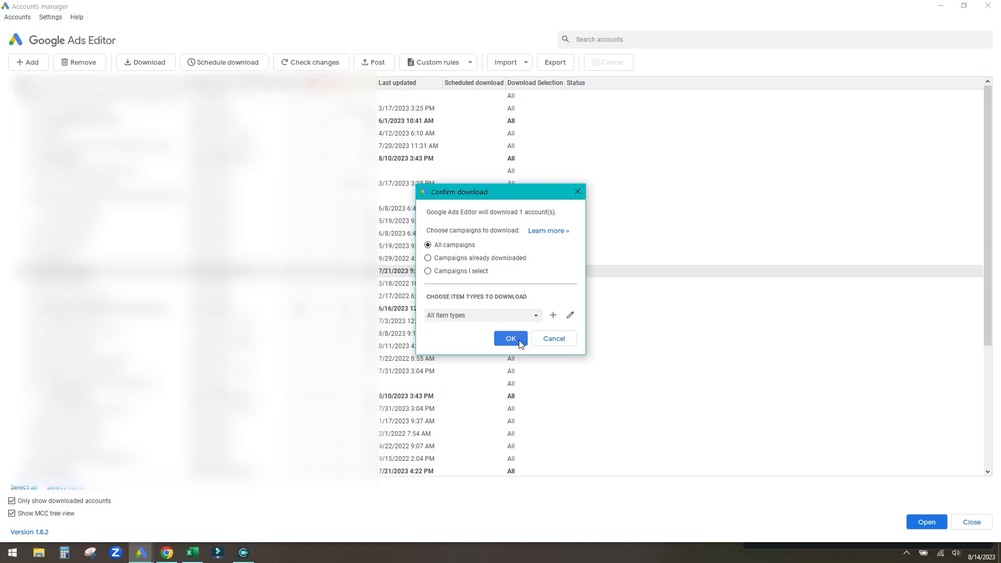
{"action": "left_click", "coordinate": [519, 342]}
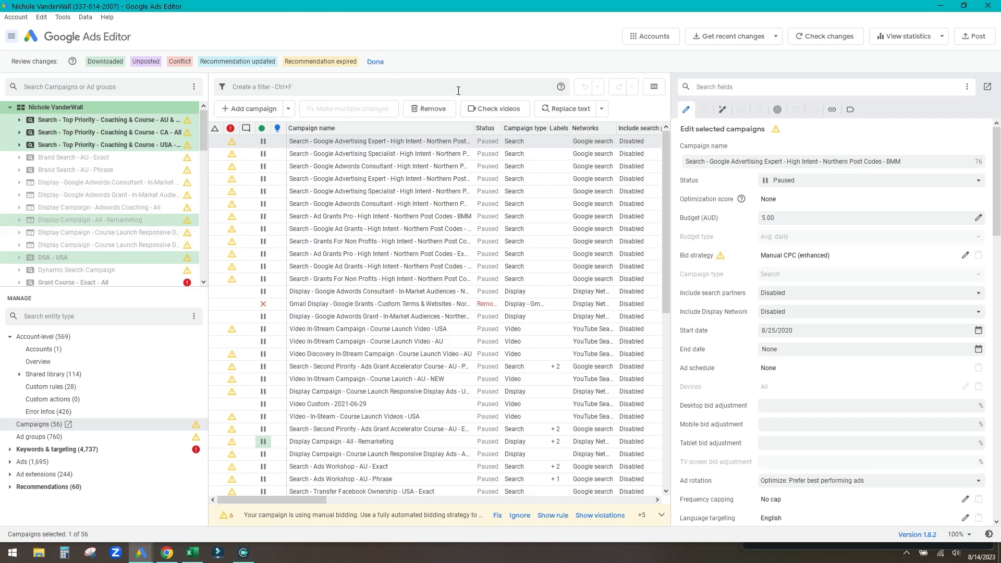
- Dismiss the Review changes bar, then copy Excel cells A1:D29 (Campaign through Match Type)
{"action": "left_click", "coordinate": [375, 62]}
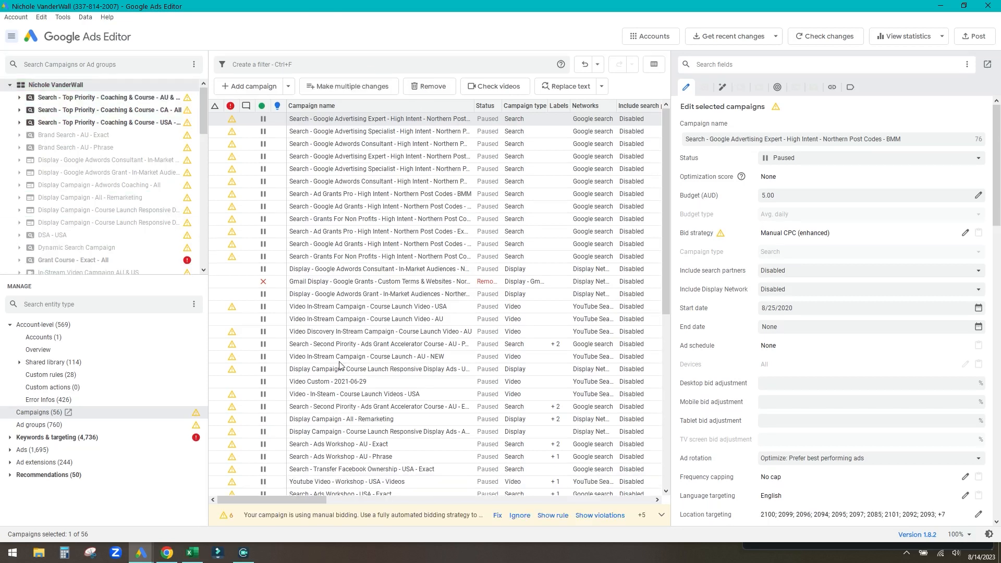
{"action": "left_click", "coordinate": [191, 555]}
{"action": "left_click", "coordinate": [104, 238]}
{"action": "left_click_drag", "start_coordinate": [94, 202], "coordinate": [496, 486]}
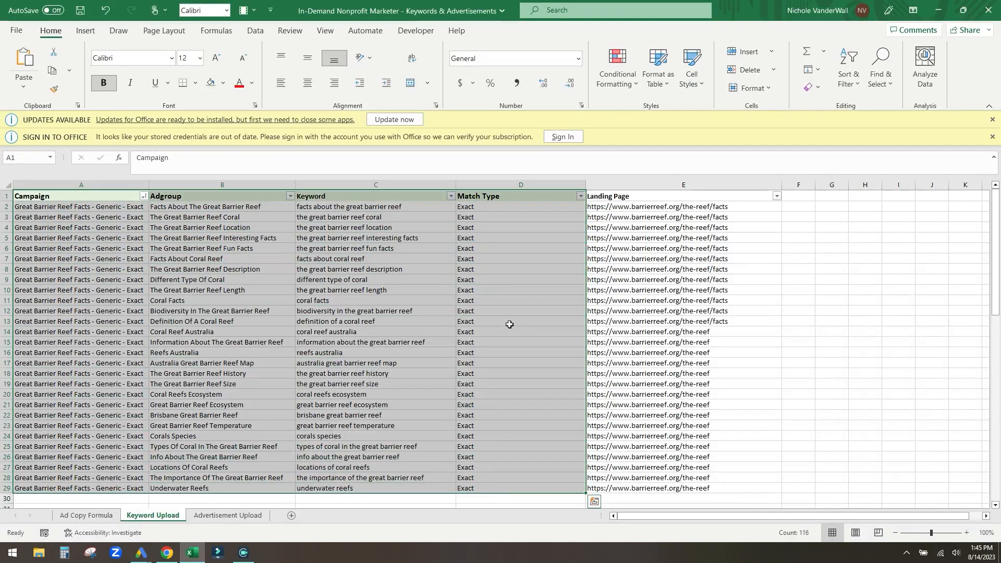
{"action": "key", "text": "ctrl+c"}
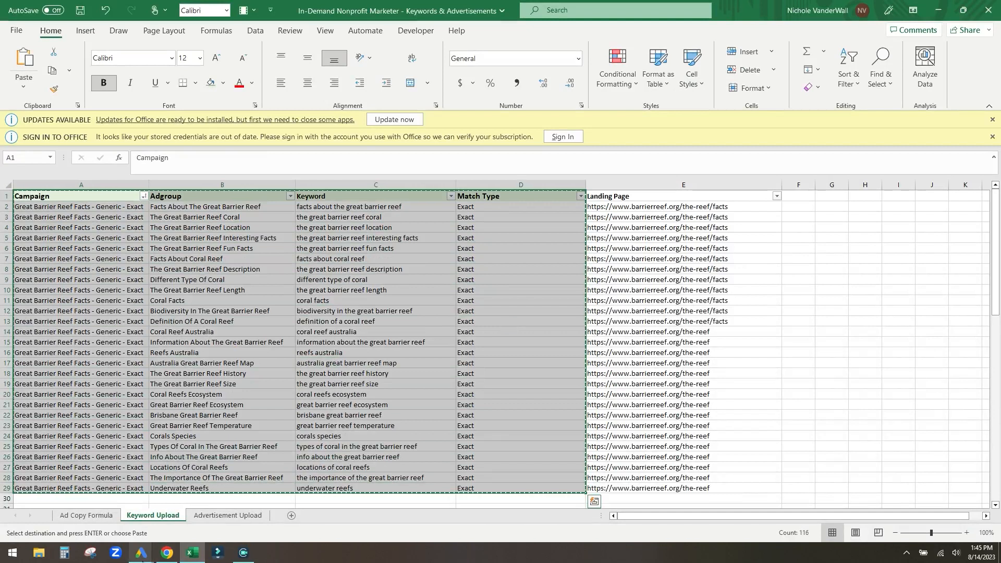
- Select the whole account in Google Ads Editor and show its Keywords list
{"action": "mouse_move", "coordinate": [142, 560]}
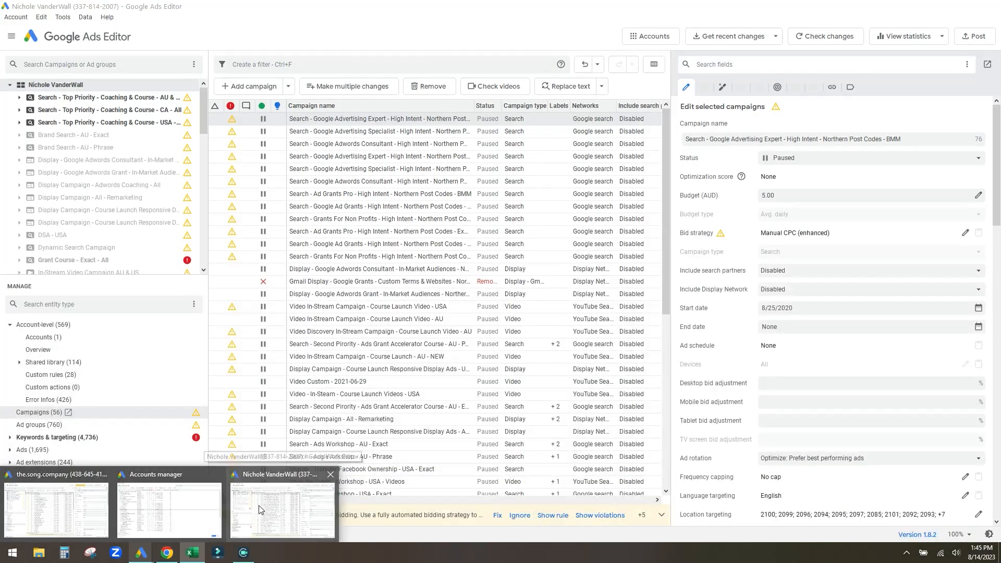
{"action": "left_click", "coordinate": [257, 502]}
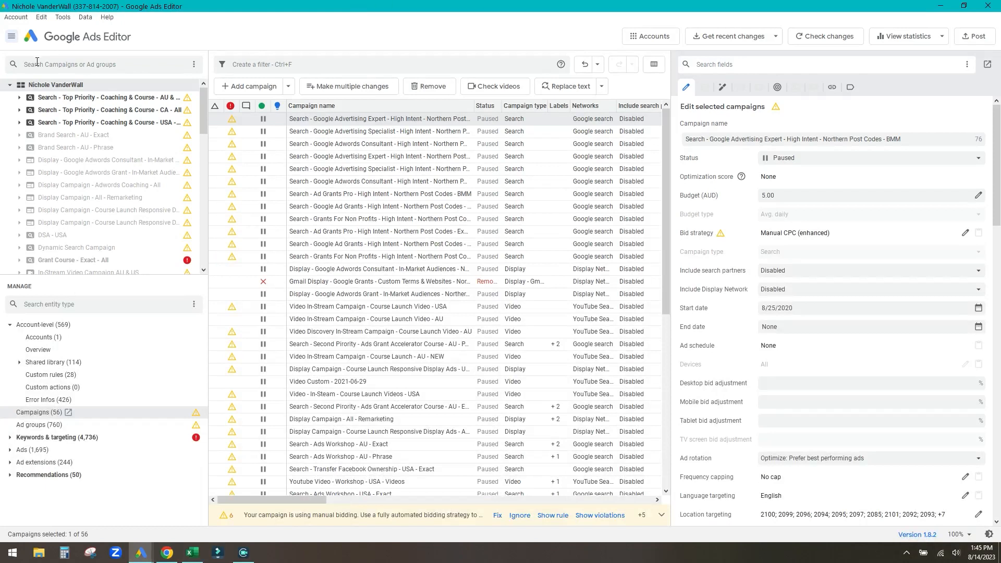
{"action": "left_click", "coordinate": [52, 86]}
{"action": "left_click", "coordinate": [10, 438]}
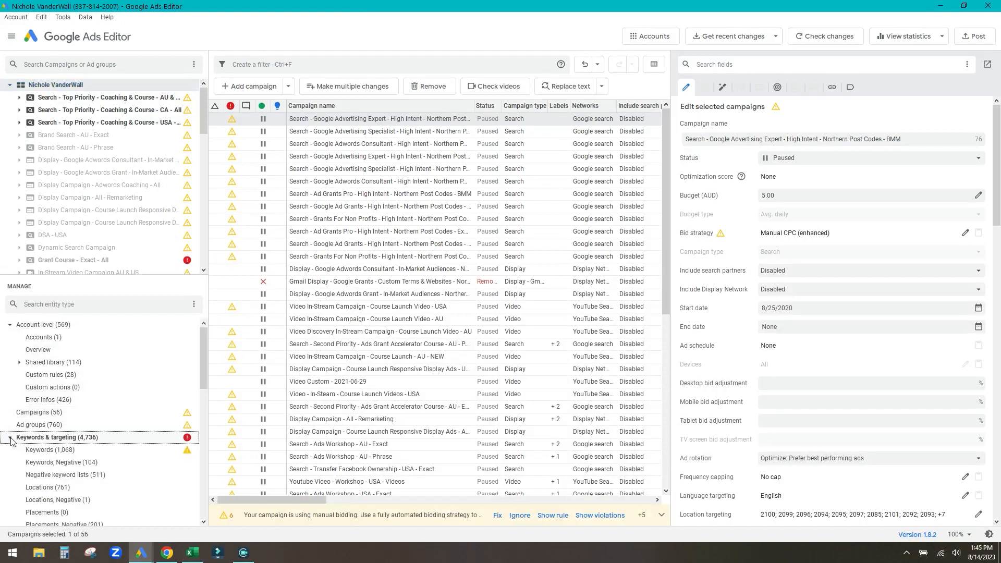
{"action": "left_click", "coordinate": [53, 454]}
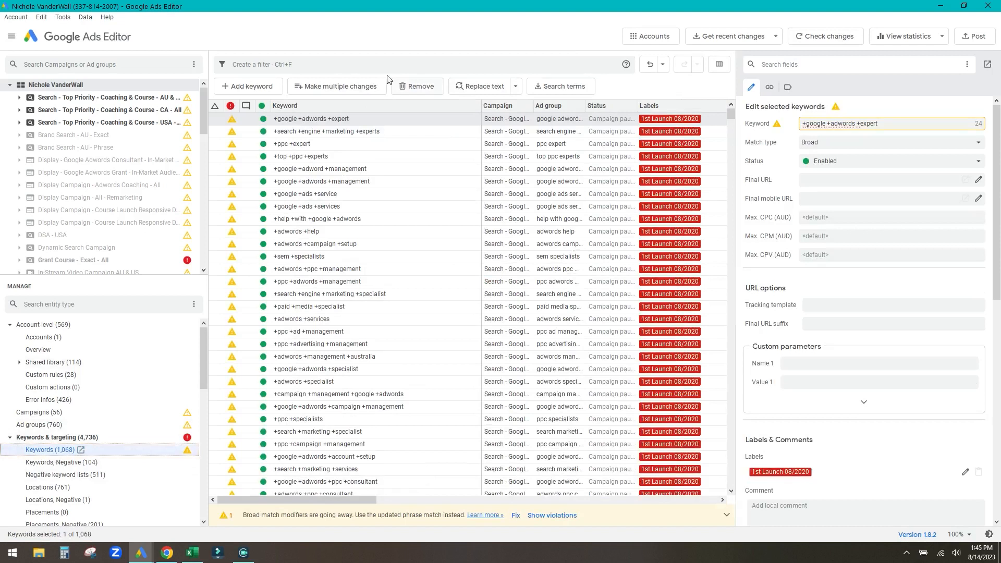
- Paste the keyword rows into Make multiple changes, verify the column mappings, and process them
{"action": "left_click", "coordinate": [339, 91]}
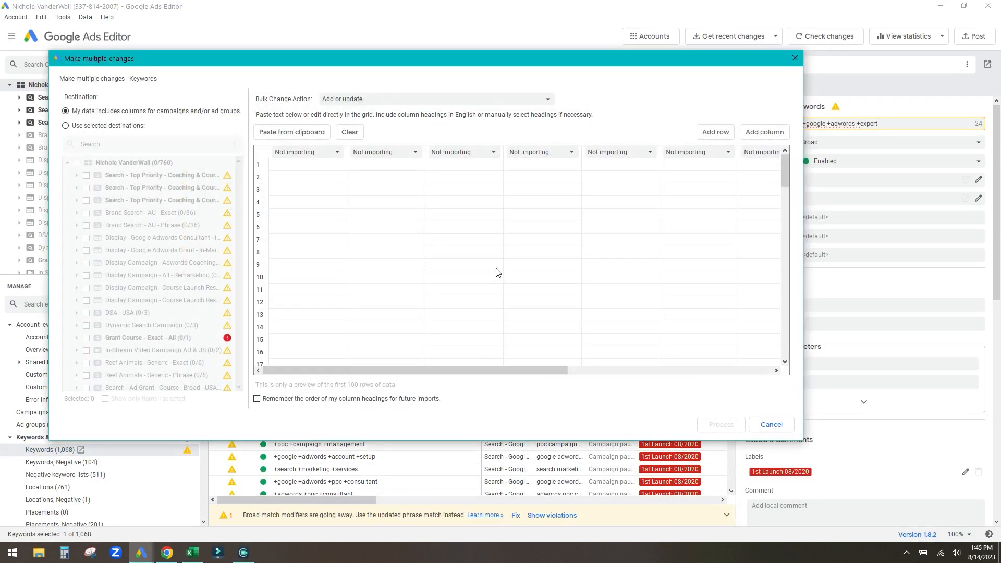
{"action": "left_click", "coordinate": [305, 130]}
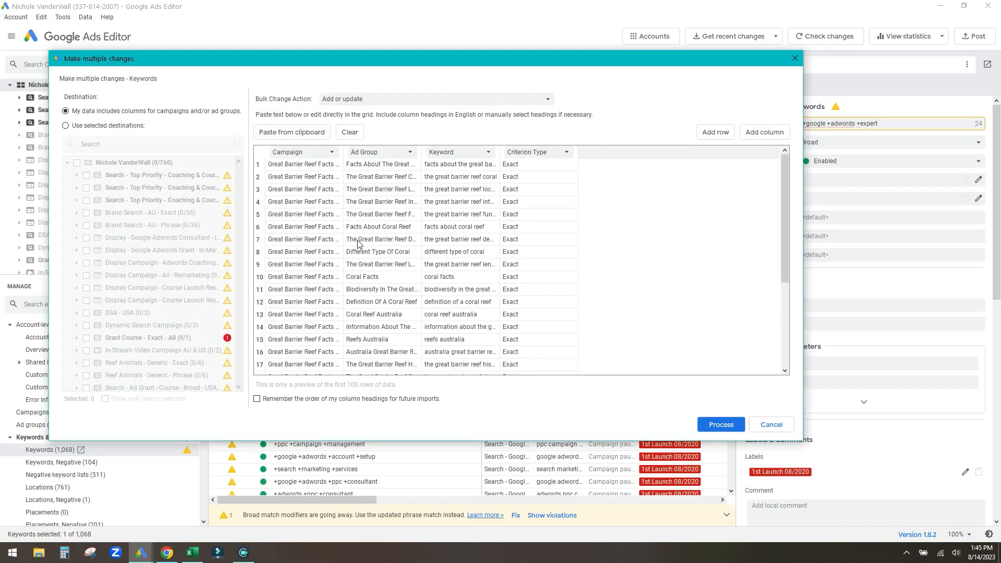
{"action": "left_click", "coordinate": [297, 156]}
{"action": "left_click", "coordinate": [369, 156]}
{"action": "left_click", "coordinate": [468, 156]}
{"action": "left_click", "coordinate": [548, 154]}
{"action": "left_click", "coordinate": [633, 120]}
{"action": "scroll", "coordinate": [530, 250], "scroll_direction": "down", "scroll_amount": 4}
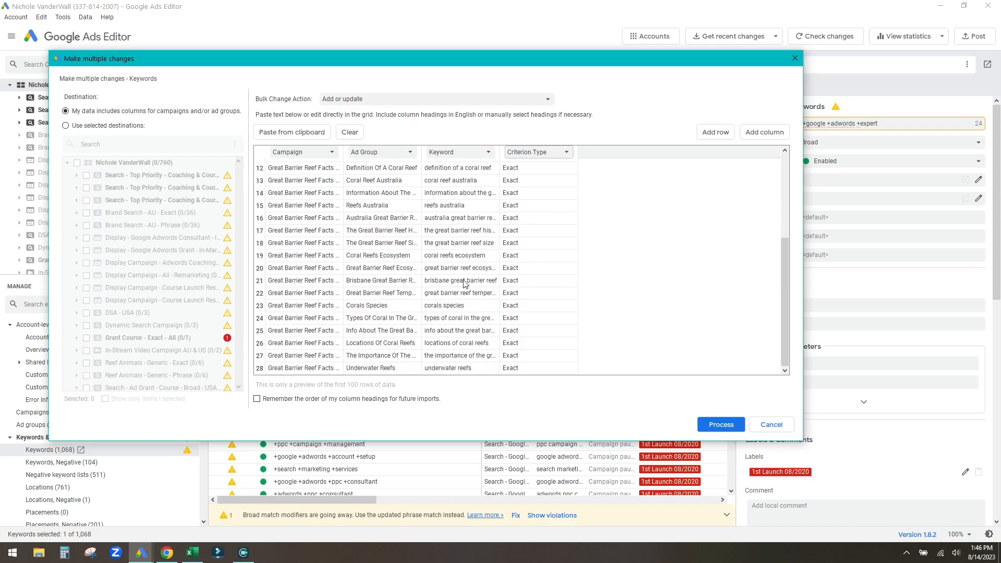
{"action": "scroll", "coordinate": [467, 281], "scroll_direction": "up", "scroll_amount": 4}
{"action": "left_click", "coordinate": [736, 423]}
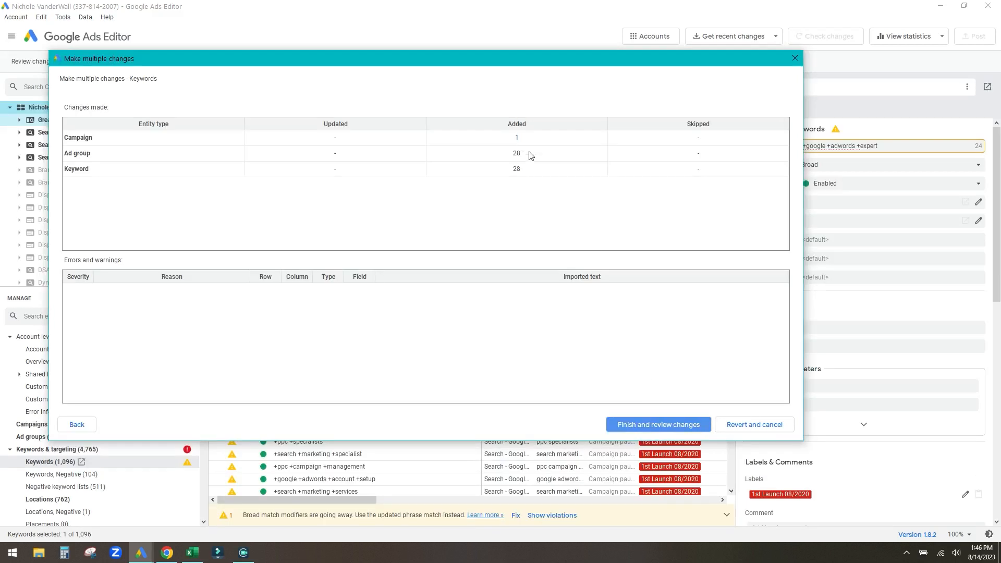
- Confirm 1 campaign, 28 ad groups and 28 keywords match Excel, then finish and review
{"action": "left_click", "coordinate": [523, 142]}
{"action": "left_click", "coordinate": [524, 155]}
{"action": "left_click", "coordinate": [526, 170]}
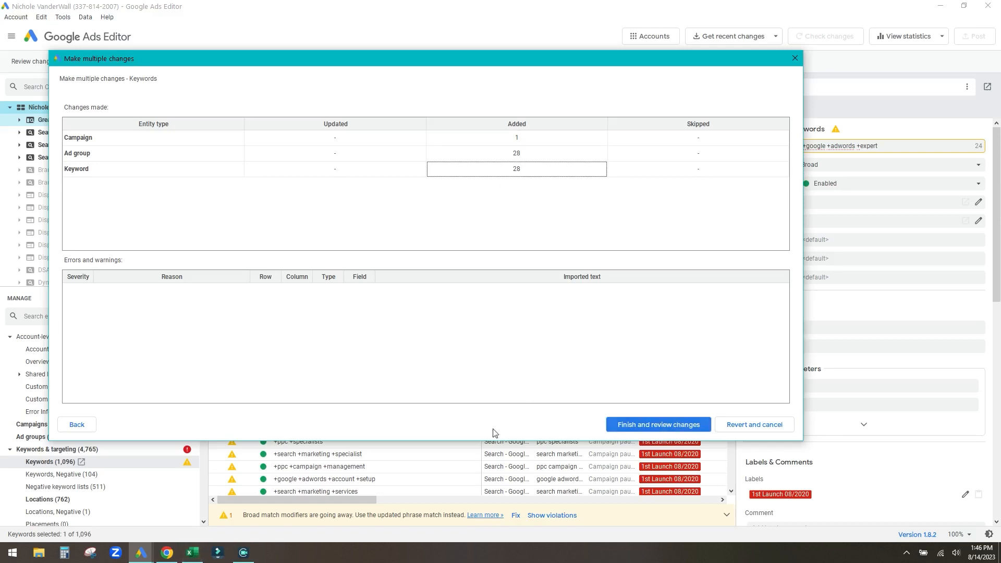
{"action": "left_click", "coordinate": [192, 552]}
{"action": "left_click", "coordinate": [376, 280]}
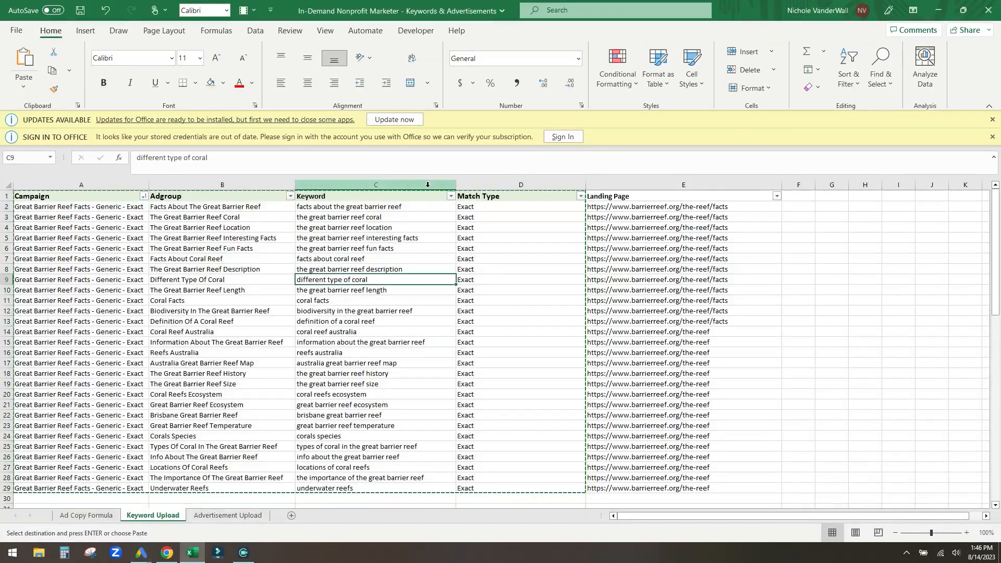
{"action": "left_click_drag", "start_coordinate": [396, 207], "coordinate": [386, 488]}
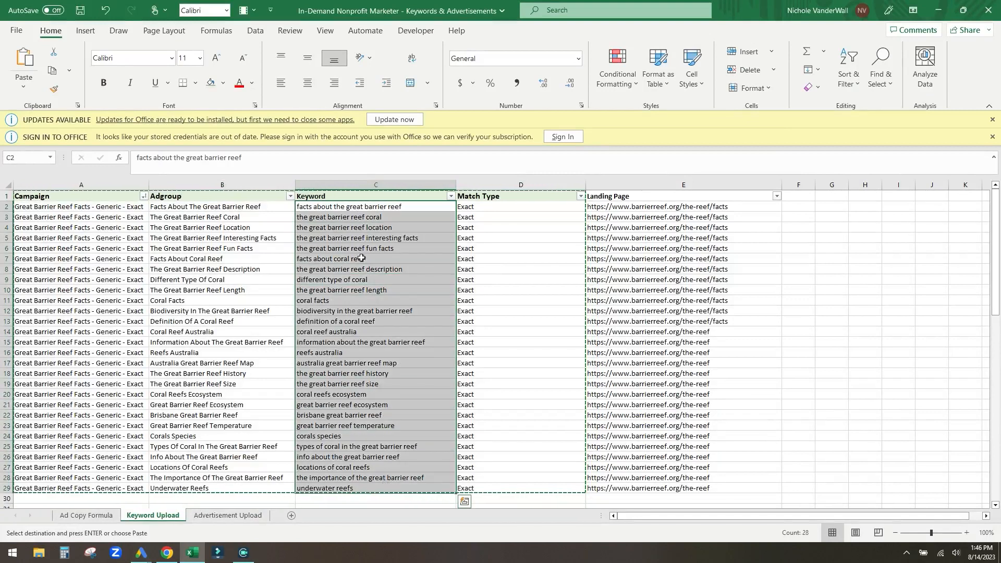
{"action": "left_click", "coordinate": [938, 10]}
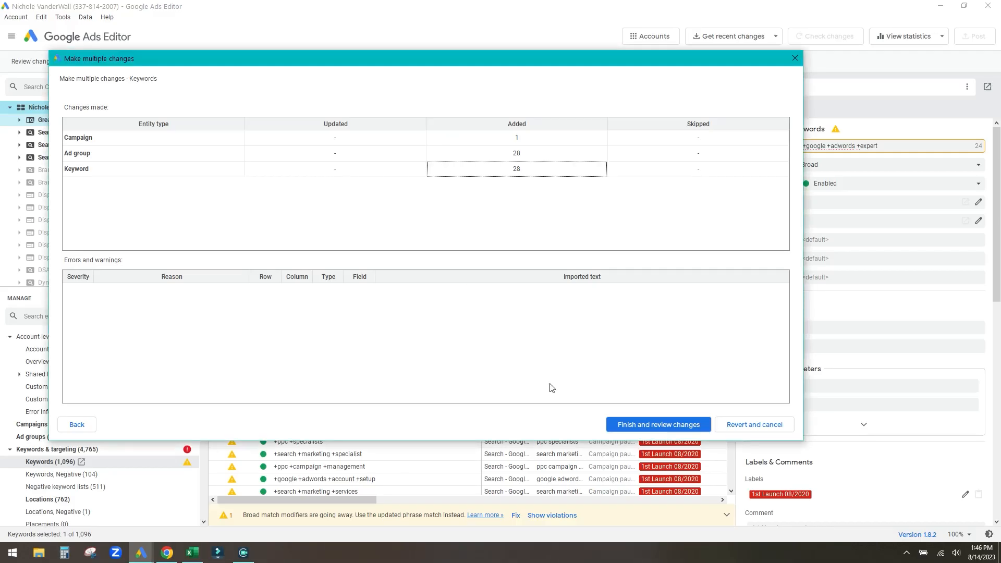
{"action": "left_click", "coordinate": [659, 426]}
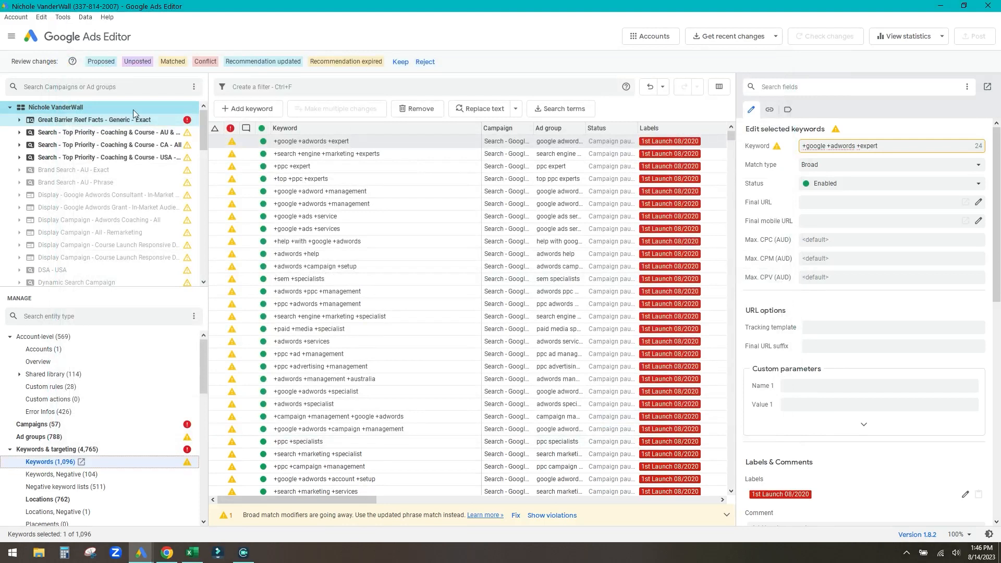
- Keep the imported changes and view Great Barrier Reef Facts - Generic - Exact under Campaigns (1)
{"action": "left_click", "coordinate": [128, 120]}
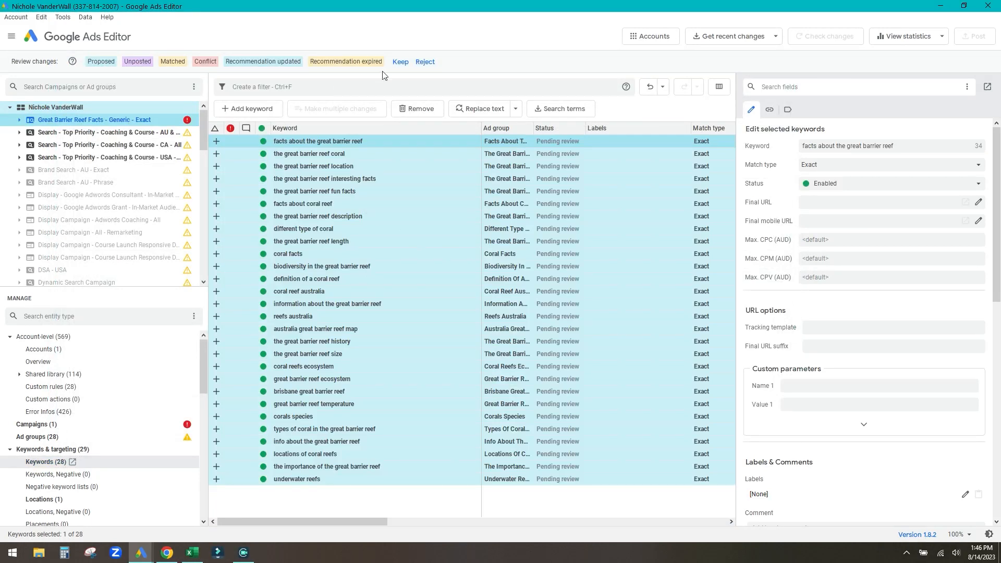
{"action": "left_click", "coordinate": [399, 62]}
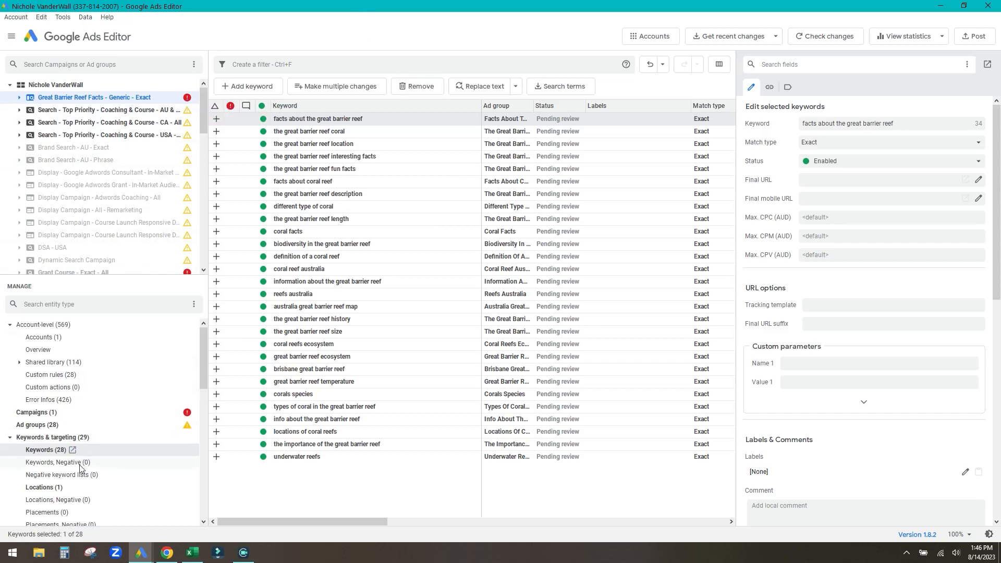
{"action": "double_click", "coordinate": [188, 100]}
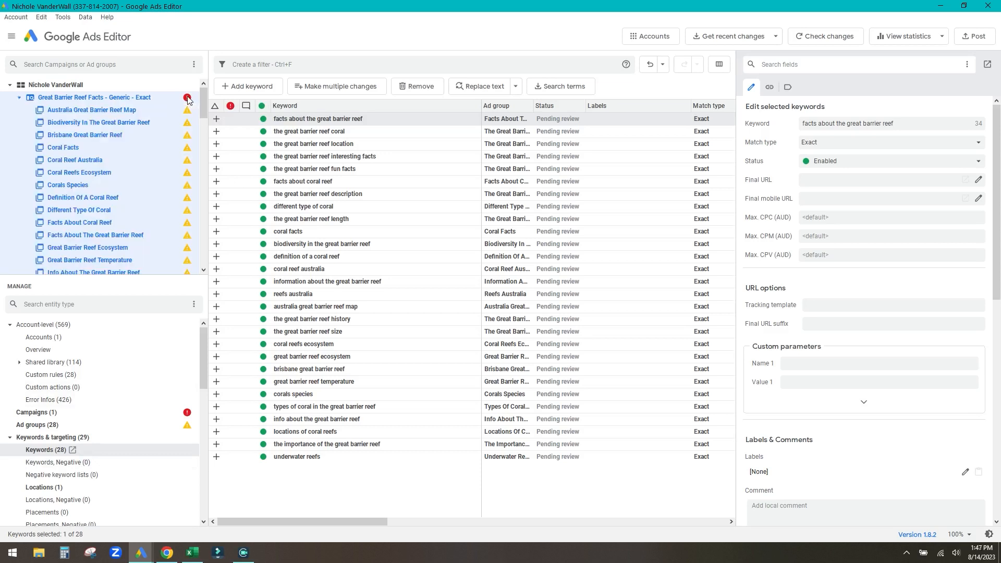
{"action": "left_click", "coordinate": [19, 98]}
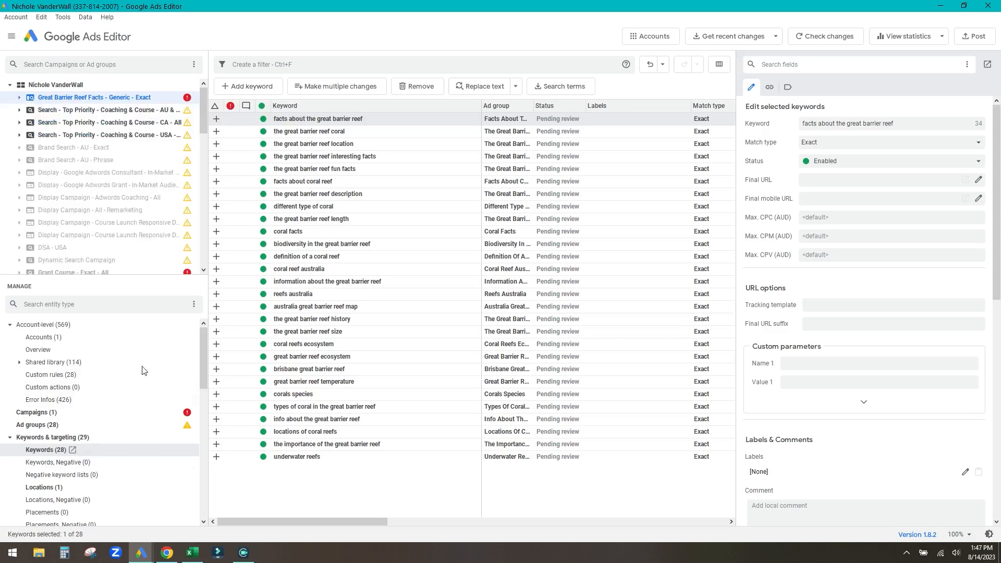
{"action": "scroll", "coordinate": [130, 384], "scroll_direction": "down", "scroll_amount": 4}
{"action": "scroll", "coordinate": [127, 384], "scroll_direction": "up", "scroll_amount": 4}
{"action": "left_click", "coordinate": [47, 412]}
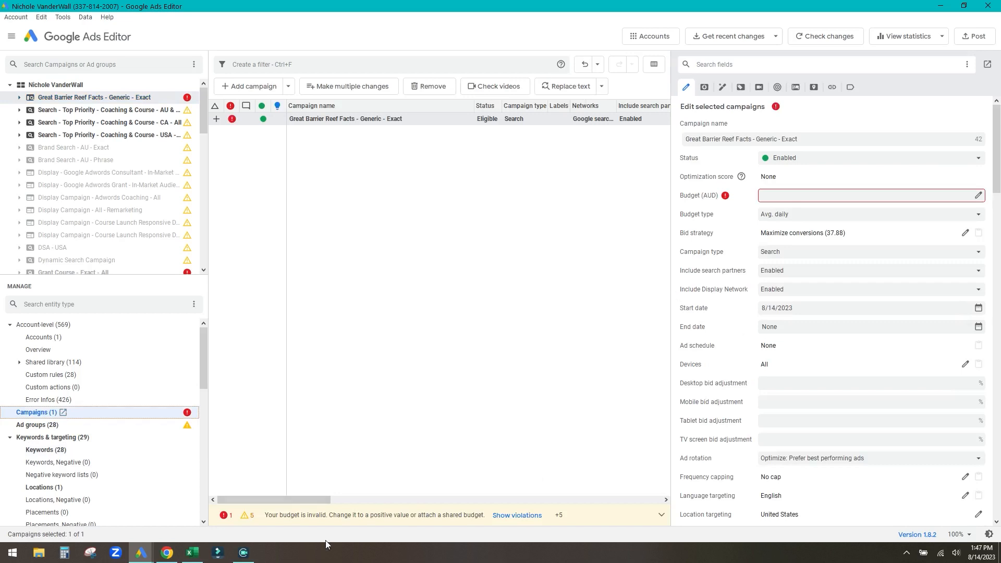
- Enter a 25.00 AUD daily budget and set bidding to Manual CPC with Enhanced CPC disabled
{"action": "left_click_drag", "start_coordinate": [672, 308], "coordinate": [628, 308]}
{"action": "left_click", "coordinate": [758, 196]}
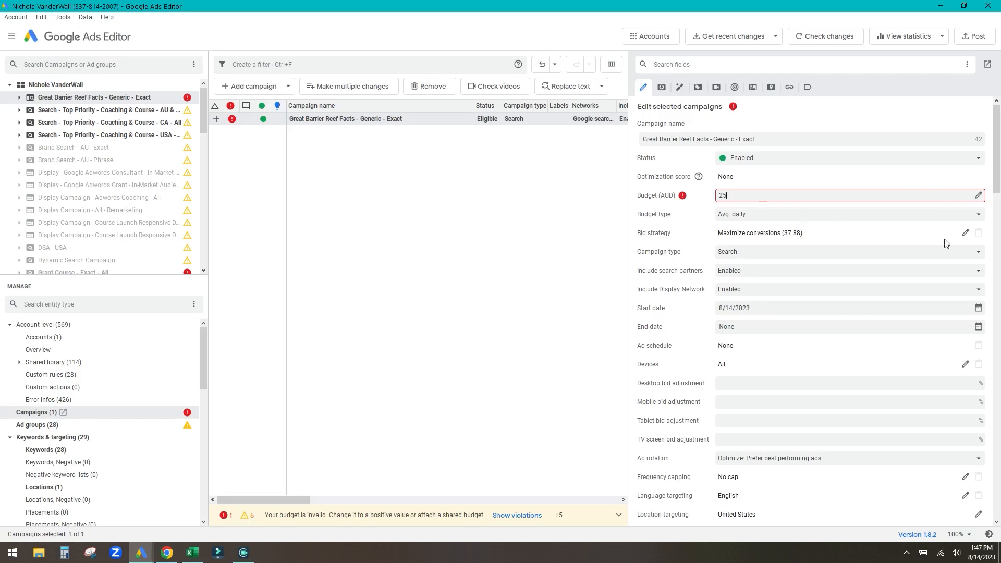
{"action": "left_click", "coordinate": [966, 233]}
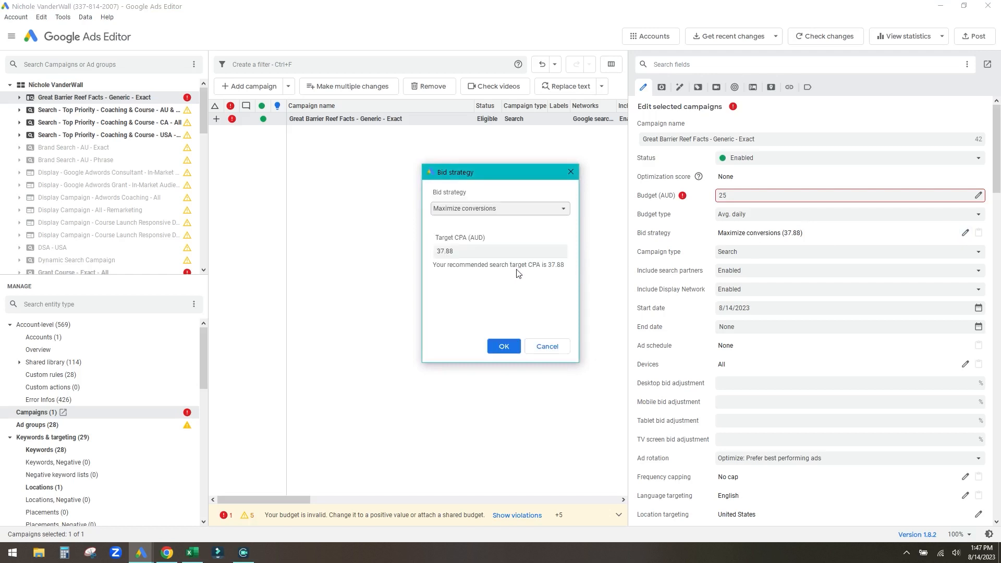
{"action": "left_click", "coordinate": [499, 211]}
{"action": "left_click", "coordinate": [490, 223]}
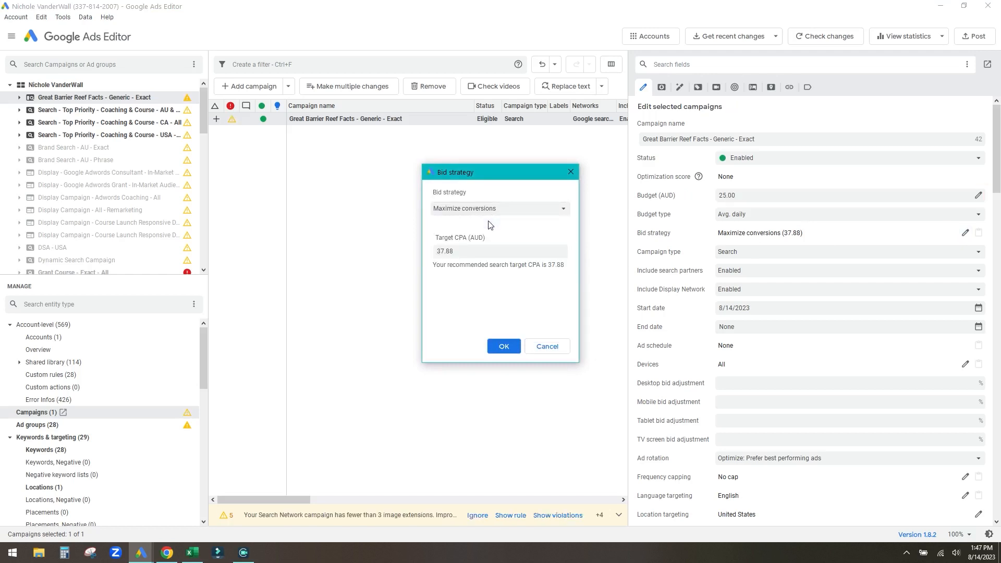
{"action": "left_click", "coordinate": [479, 251]}
{"action": "left_click", "coordinate": [474, 277]}
{"action": "left_click", "coordinate": [506, 347]}
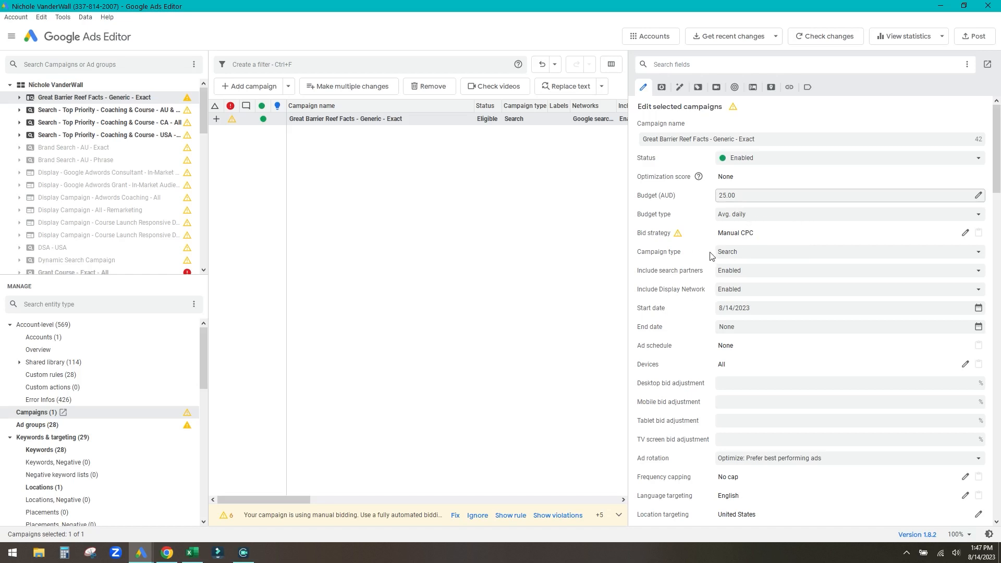
- Keep the campaign type Search and disable search partners and the Display Network
{"action": "left_click", "coordinate": [740, 252]}
{"action": "left_click", "coordinate": [737, 265]}
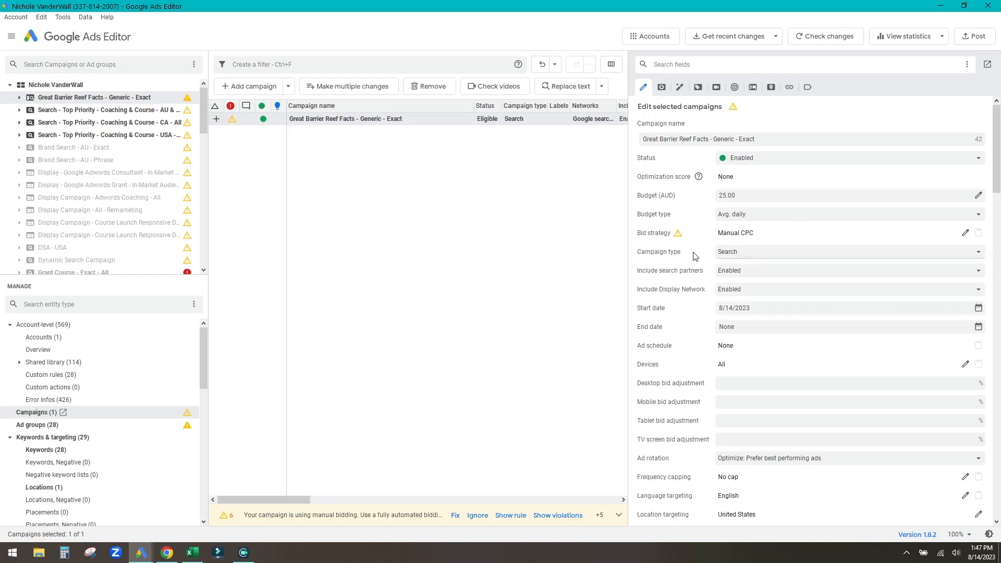
{"action": "left_click", "coordinate": [764, 278]}
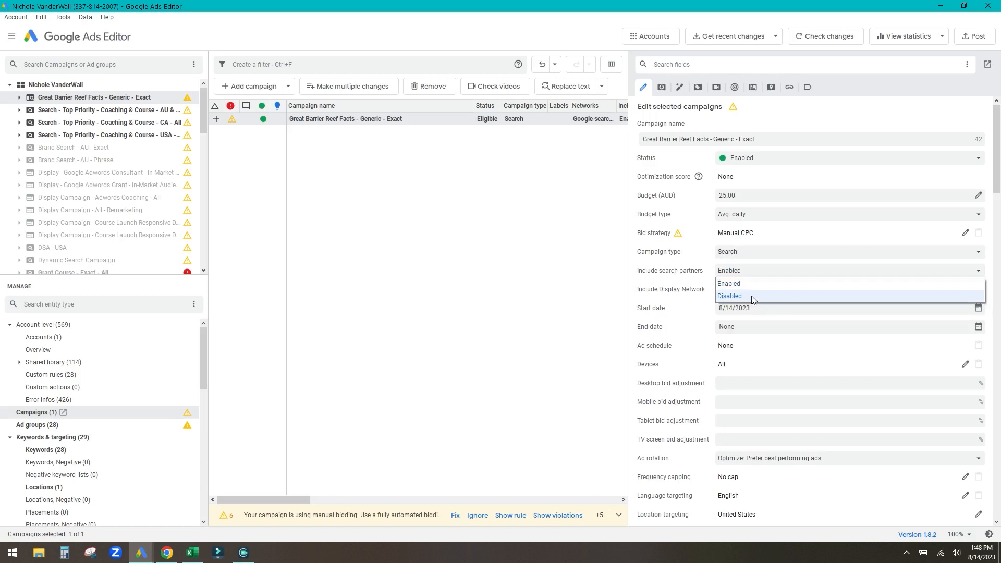
{"action": "left_click", "coordinate": [754, 296]}
{"action": "left_click", "coordinate": [753, 292]}
{"action": "left_click", "coordinate": [753, 305]}
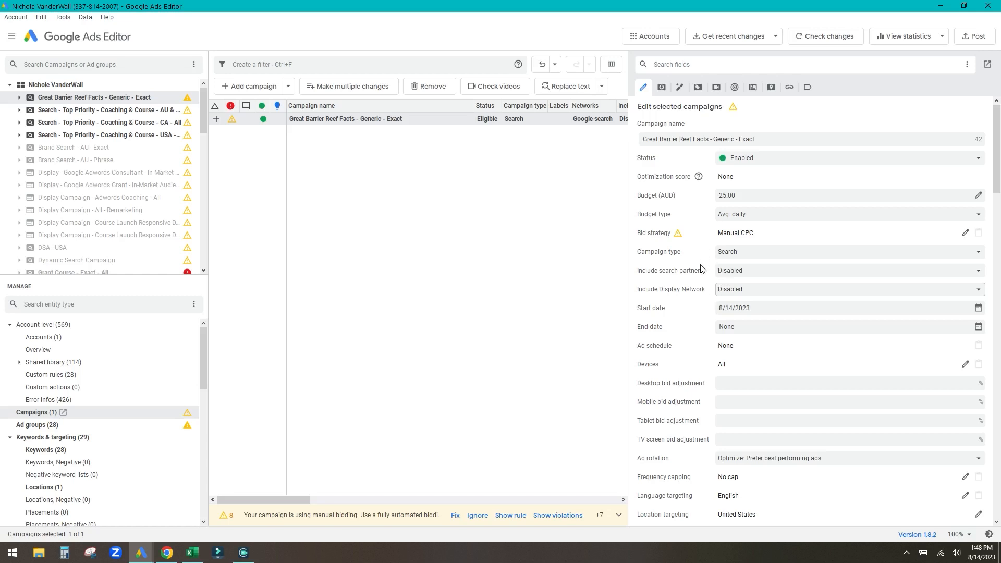
{"action": "scroll", "coordinate": [702, 269], "scroll_direction": "down", "scroll_amount": 1}
{"action": "scroll", "coordinate": [702, 269], "scroll_direction": "down", "scroll_amount": 1}
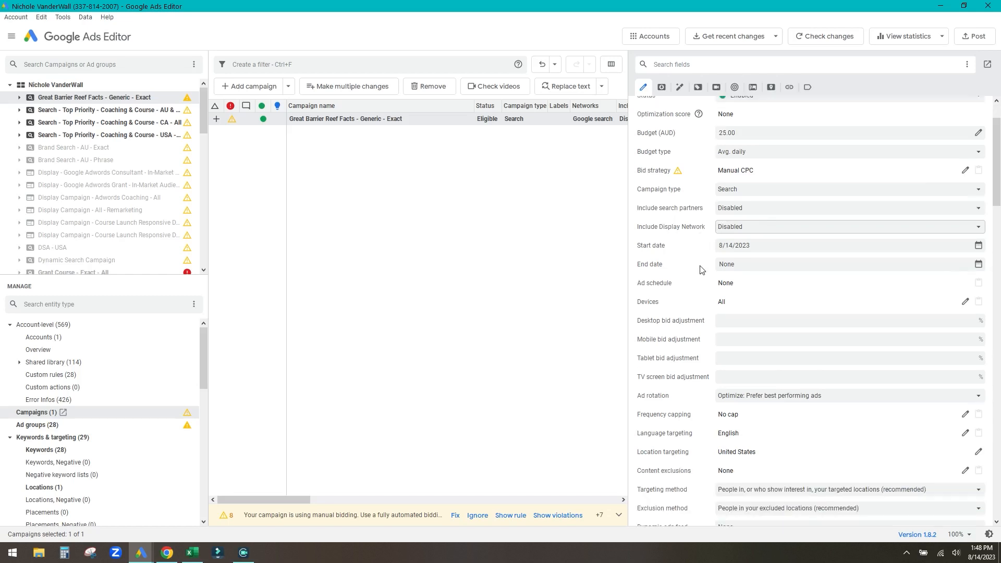
{"action": "scroll", "coordinate": [702, 269], "scroll_direction": "down", "scroll_amount": 2}
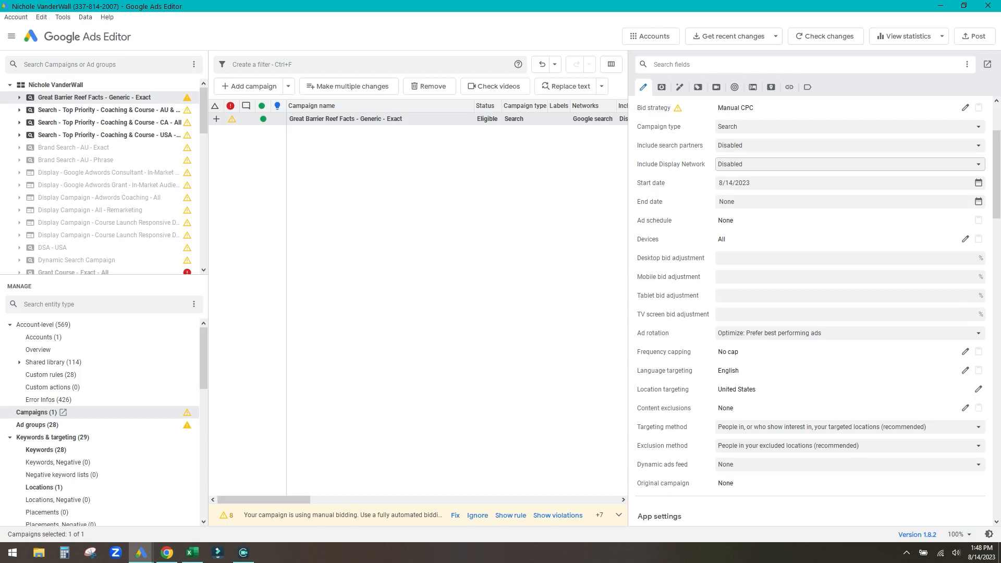
- Open the campaign's location targeting, confirming United States as the only country targeted
{"action": "left_click", "coordinate": [981, 390]}
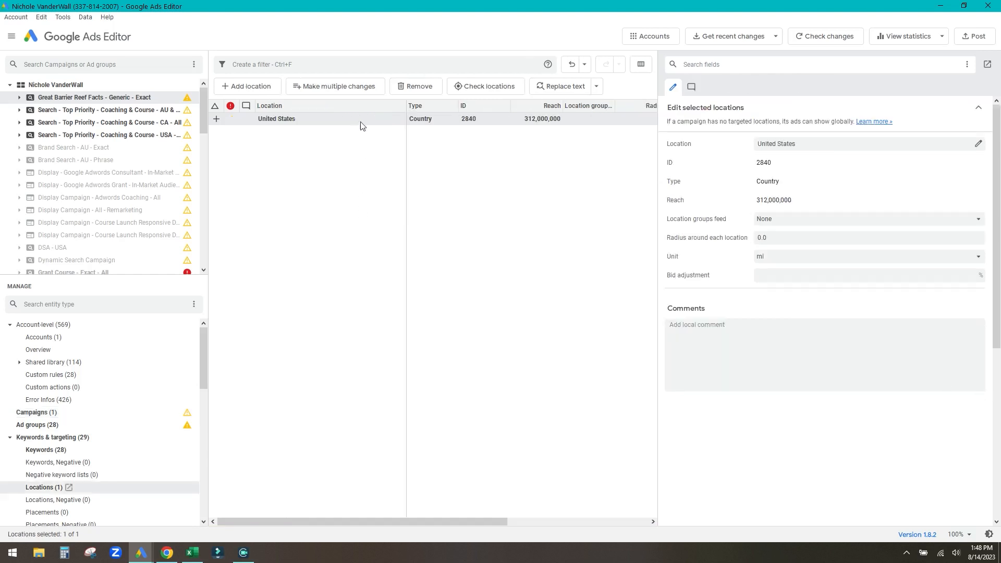
{"action": "left_click", "coordinate": [346, 132]}
{"action": "left_click", "coordinate": [343, 120]}
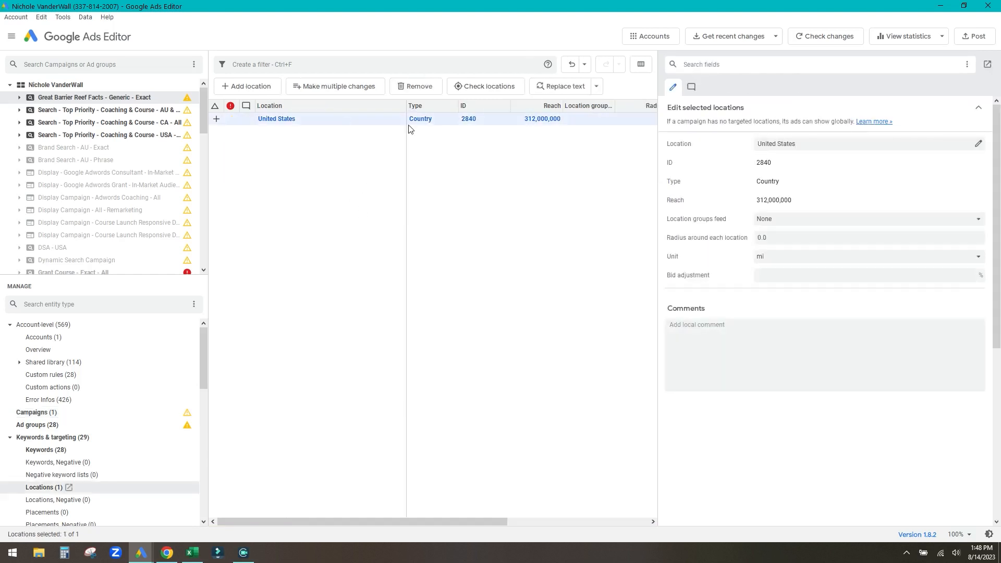
{"action": "left_click", "coordinate": [976, 147]}
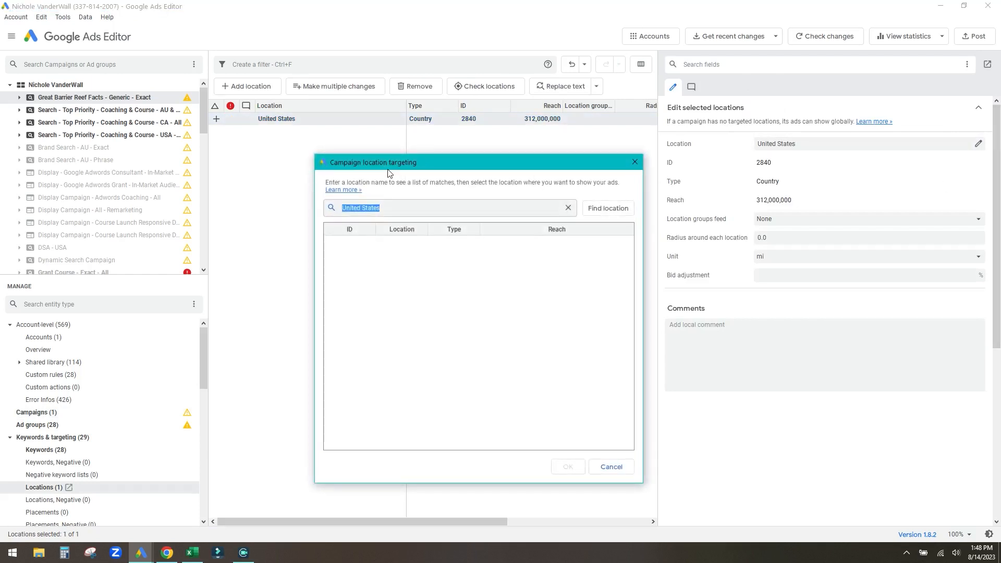
{"action": "left_click", "coordinate": [635, 162]}
{"action": "left_click", "coordinate": [979, 143]}
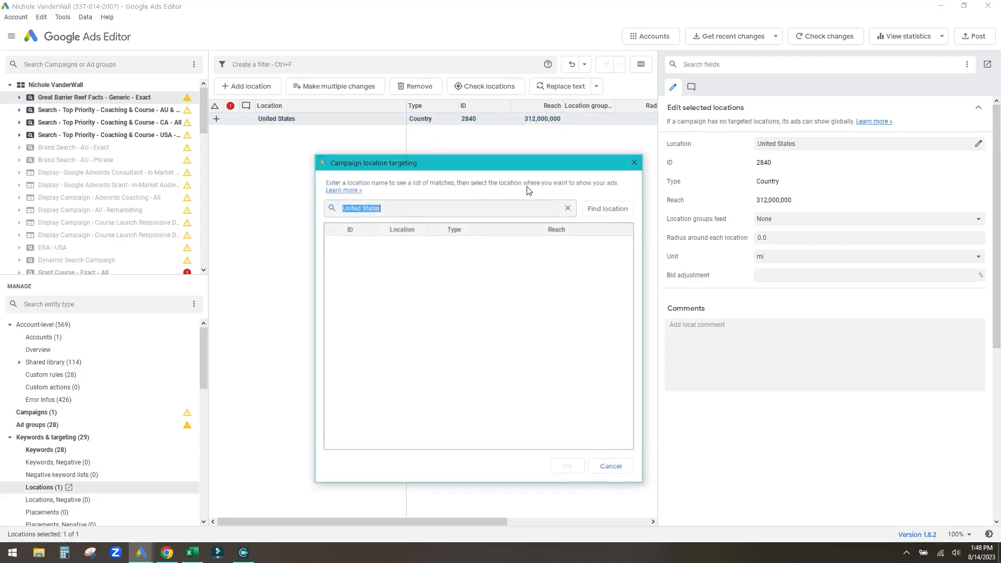
{"action": "left_click", "coordinate": [635, 161]}
{"action": "left_click", "coordinate": [487, 215]}
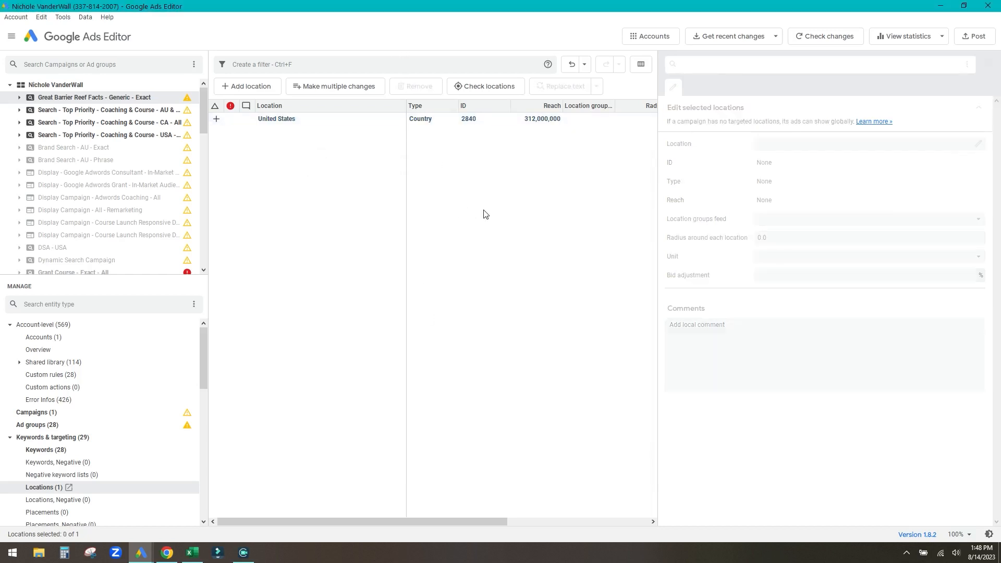
{"action": "left_click", "coordinate": [124, 97]}
{"action": "left_click", "coordinate": [984, 39]}
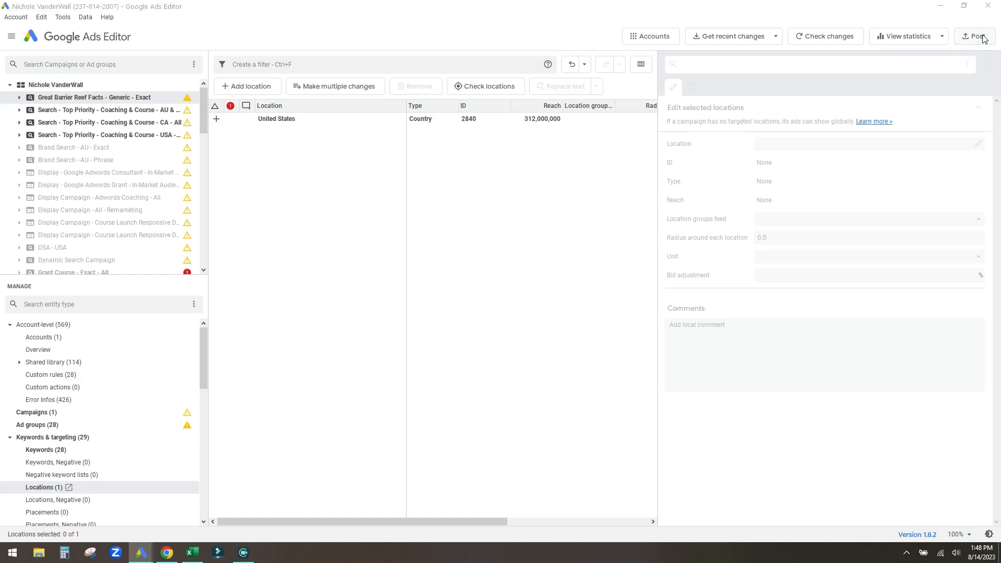
{"action": "left_click", "coordinate": [441, 142]}
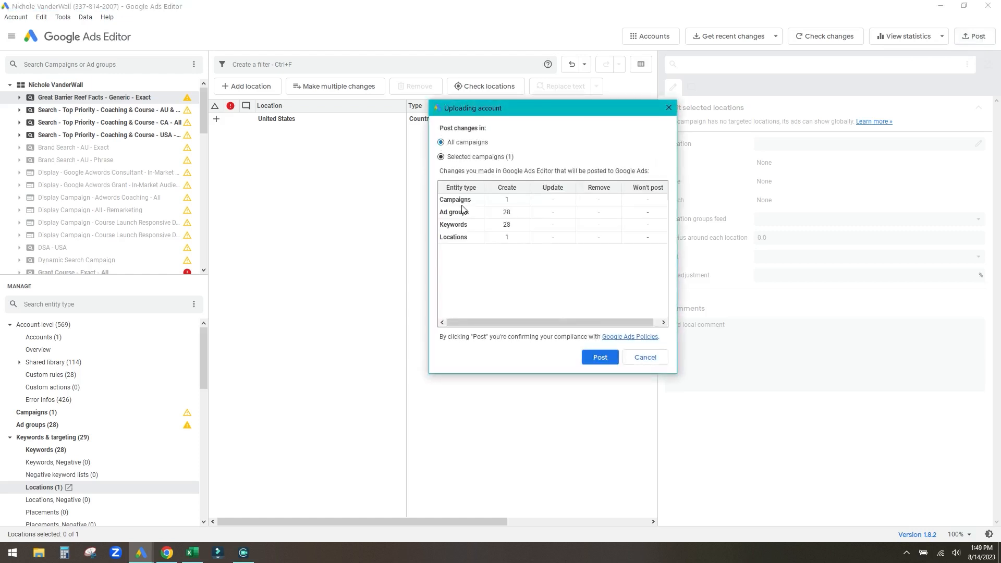
{"action": "left_click", "coordinate": [474, 159]}
{"action": "left_click", "coordinate": [448, 143]}
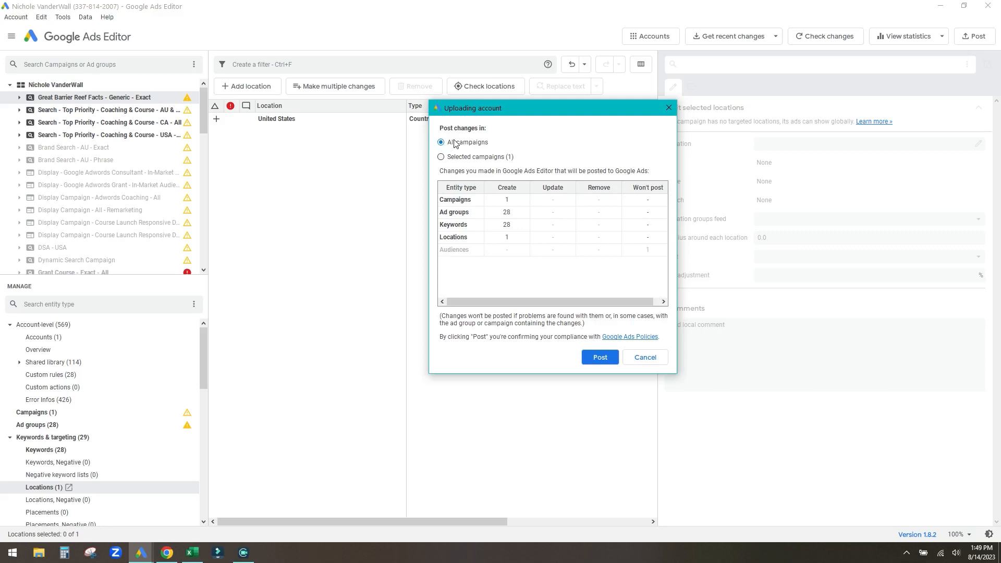
{"action": "left_click", "coordinate": [518, 205]}
{"action": "left_click", "coordinate": [519, 215]}
{"action": "left_click", "coordinate": [518, 227]}
{"action": "left_click", "coordinate": [517, 239]}
{"action": "left_click", "coordinate": [645, 357]}
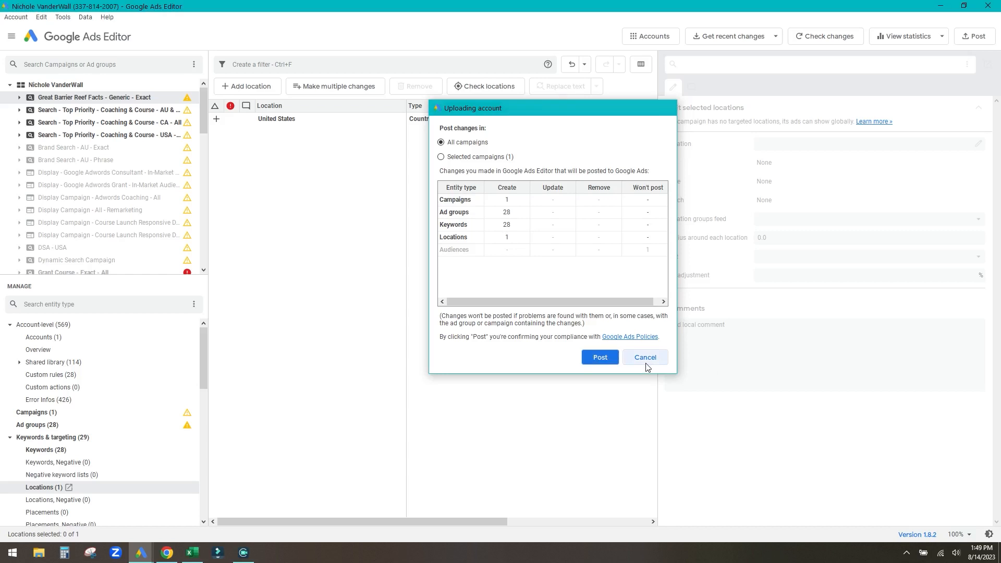
{"action": "scroll", "coordinate": [144, 382], "scroll_direction": "down", "scroll_amount": 1}
{"action": "scroll", "coordinate": [139, 384], "scroll_direction": "up", "scroll_amount": 1}
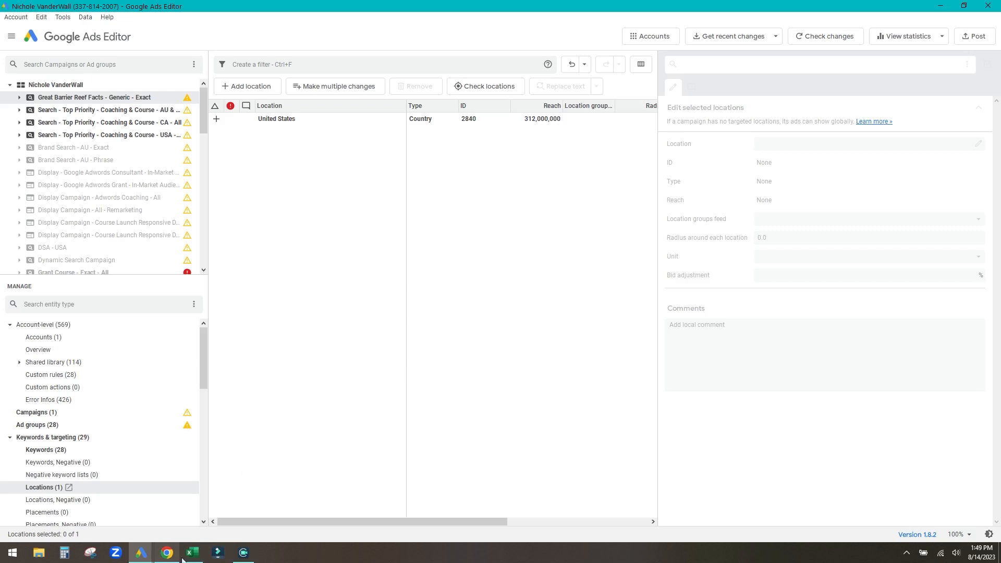
- On Keyword Upload, fill 'Facts About The Great Barrier Reef' to row 19 and 'Coral Reefs Ecosystem' through row 29
{"action": "mouse_move", "coordinate": [191, 557]}
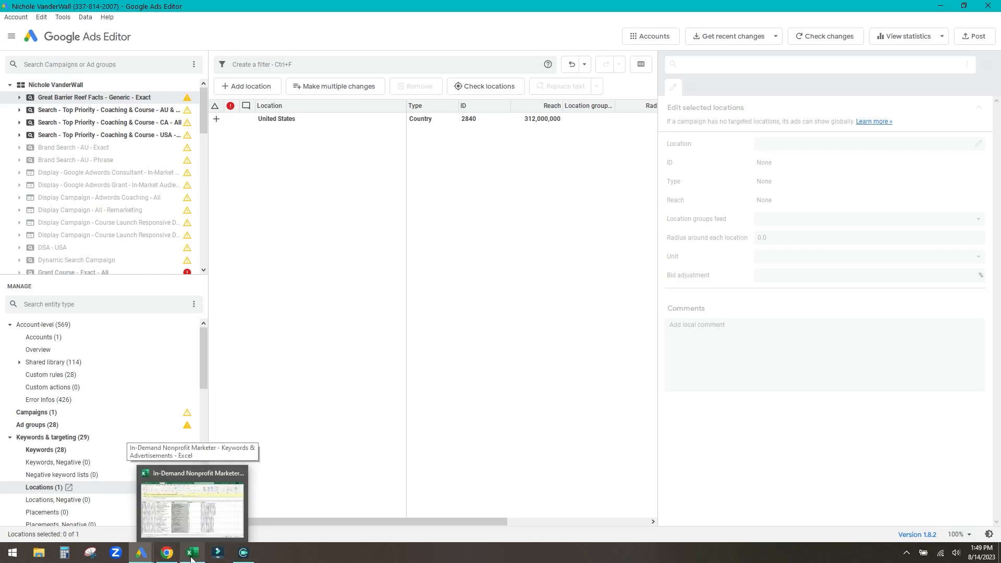
{"action": "left_click", "coordinate": [191, 557]}
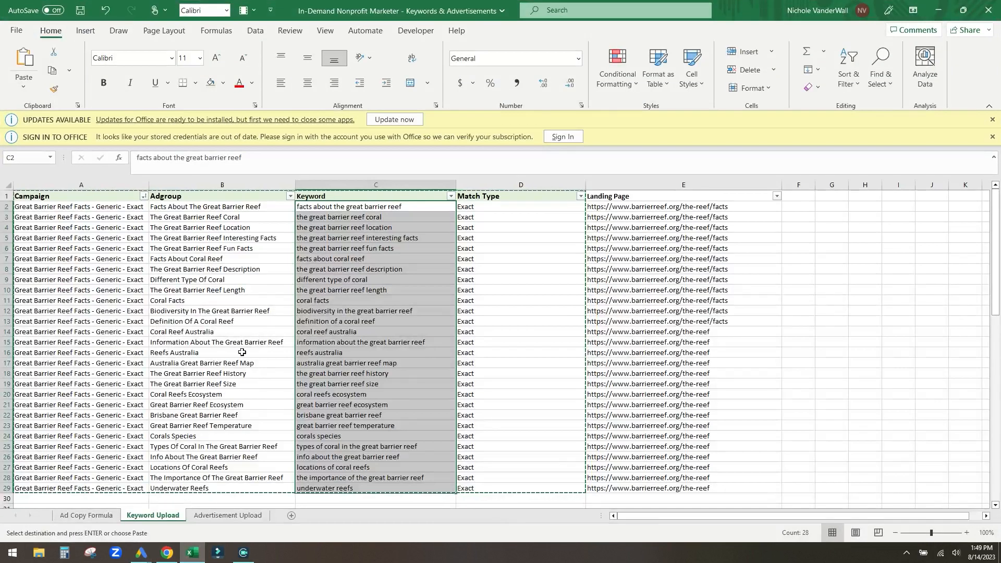
{"action": "left_click", "coordinate": [839, 300]}
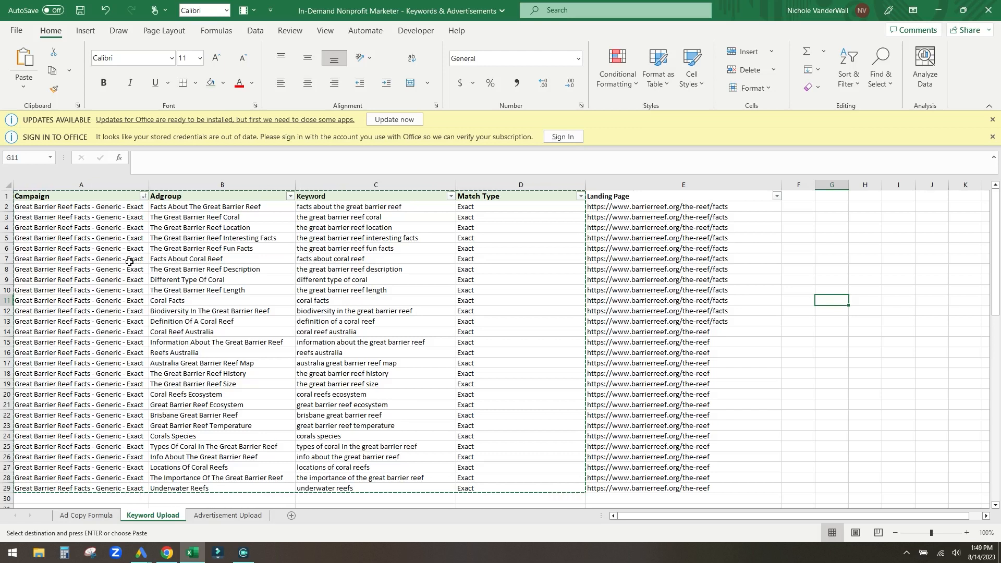
{"action": "left_click", "coordinate": [130, 261]}
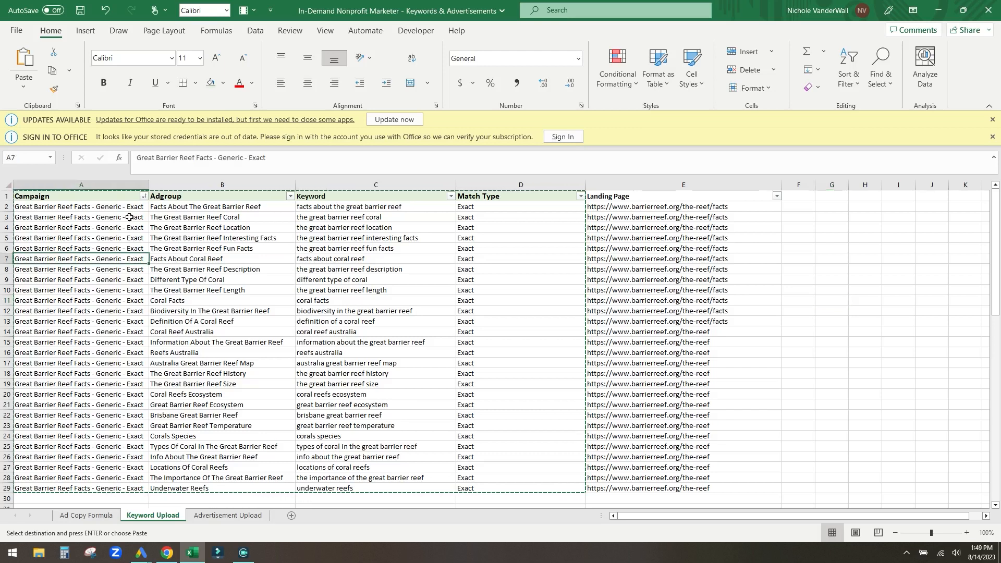
{"action": "left_click_drag", "start_coordinate": [191, 208], "coordinate": [192, 489]}
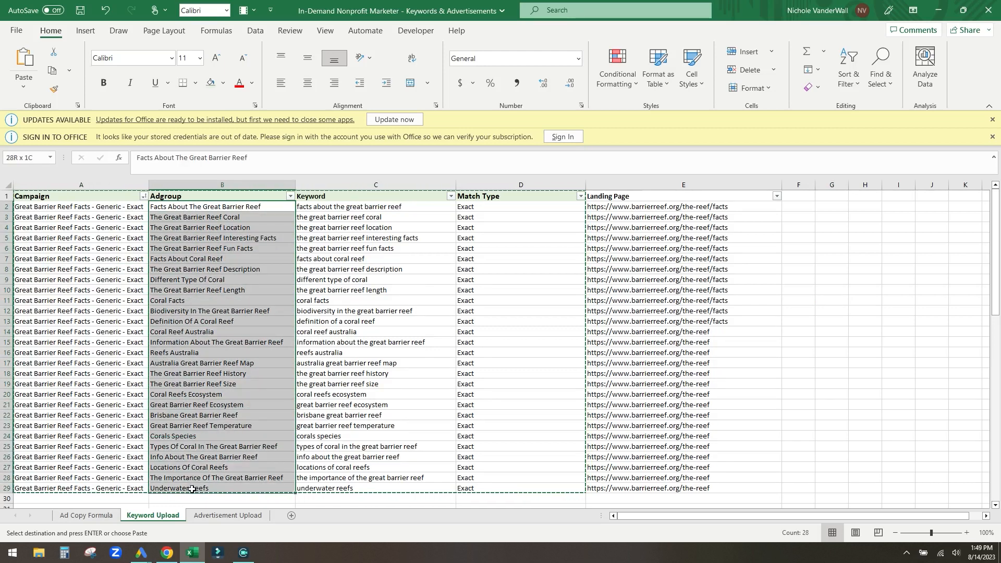
{"action": "left_click", "coordinate": [215, 277]}
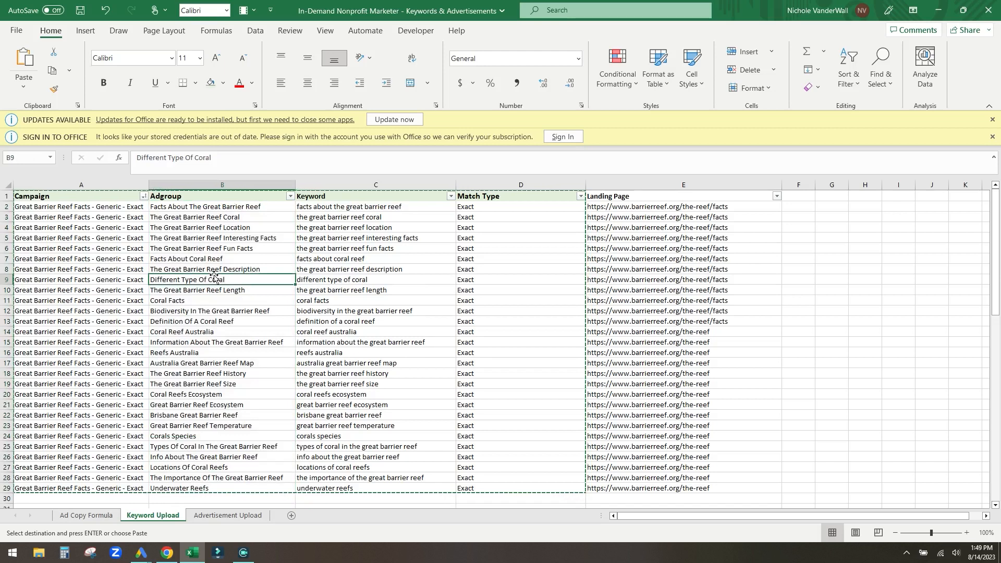
{"action": "left_click", "coordinate": [218, 207]}
{"action": "left_click_drag", "start_coordinate": [295, 212], "coordinate": [281, 491]}
{"action": "left_click", "coordinate": [221, 396]}
{"action": "left_click", "coordinate": [251, 312]}
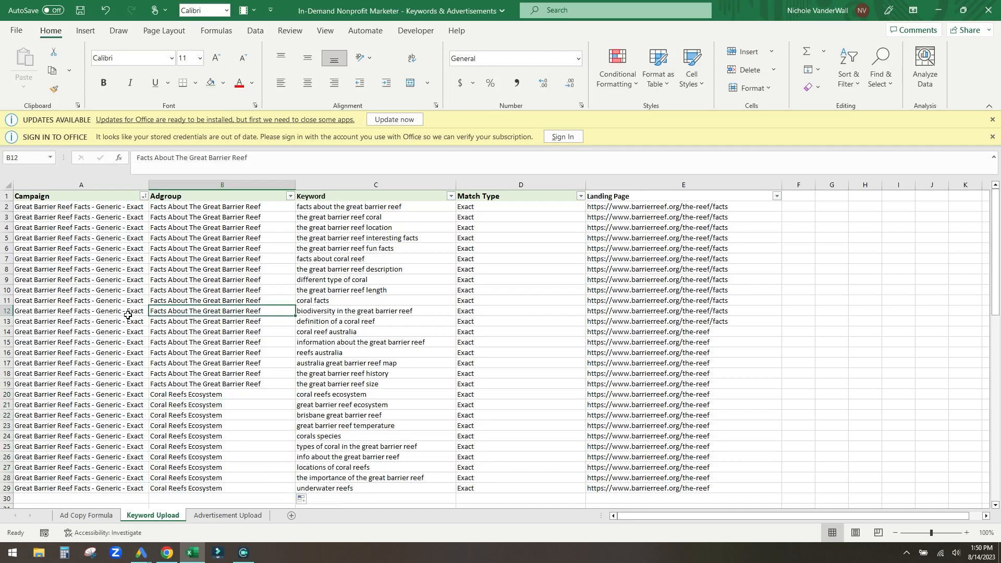
- Undo the fill to restore the distinct per-keyword ad group names
{"action": "left_click_drag", "start_coordinate": [128, 363], "coordinate": [218, 369]}
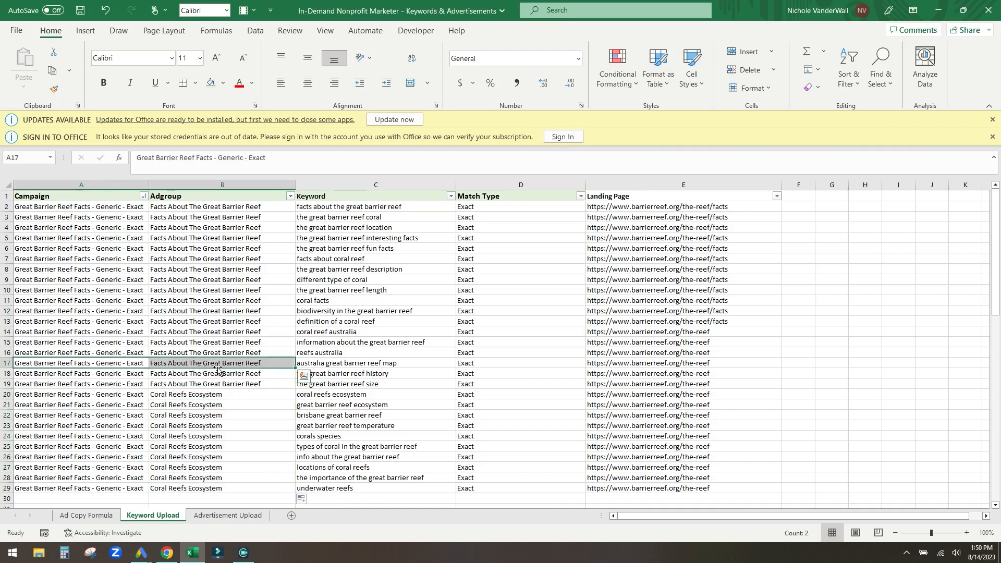
{"action": "left_click", "coordinate": [228, 362]}
{"action": "left_click", "coordinate": [209, 438]}
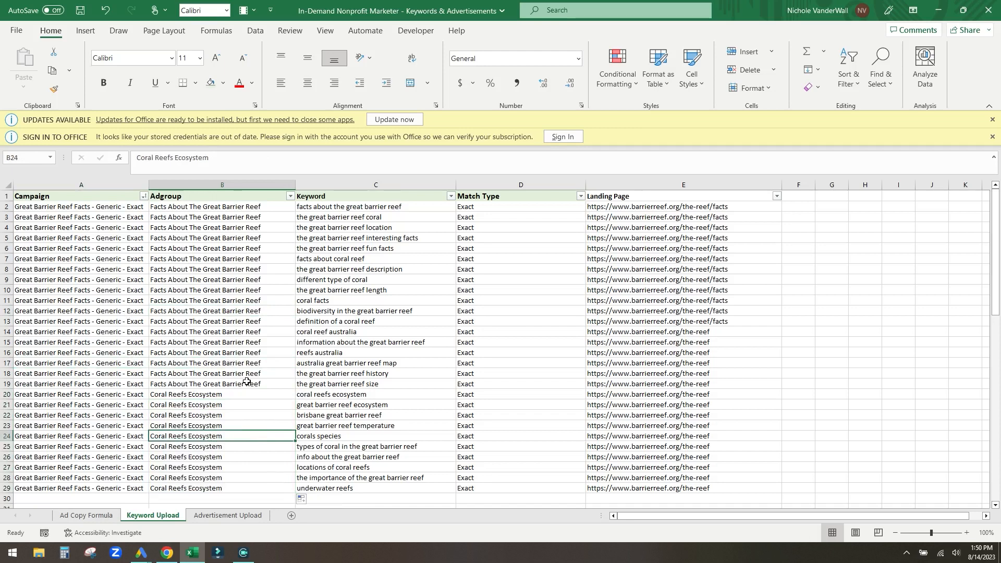
{"action": "key", "text": "ctrl+z"}
{"action": "key", "text": "ctrl+z"}
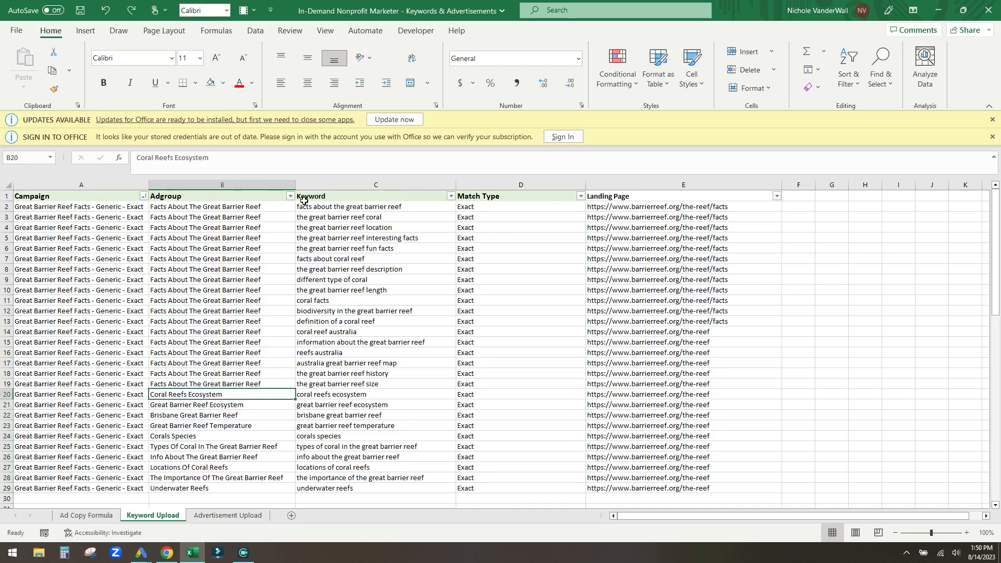
- Copy the Campaign and Adgroup names in A2:B29 without headers
{"action": "left_click", "coordinate": [224, 321]}
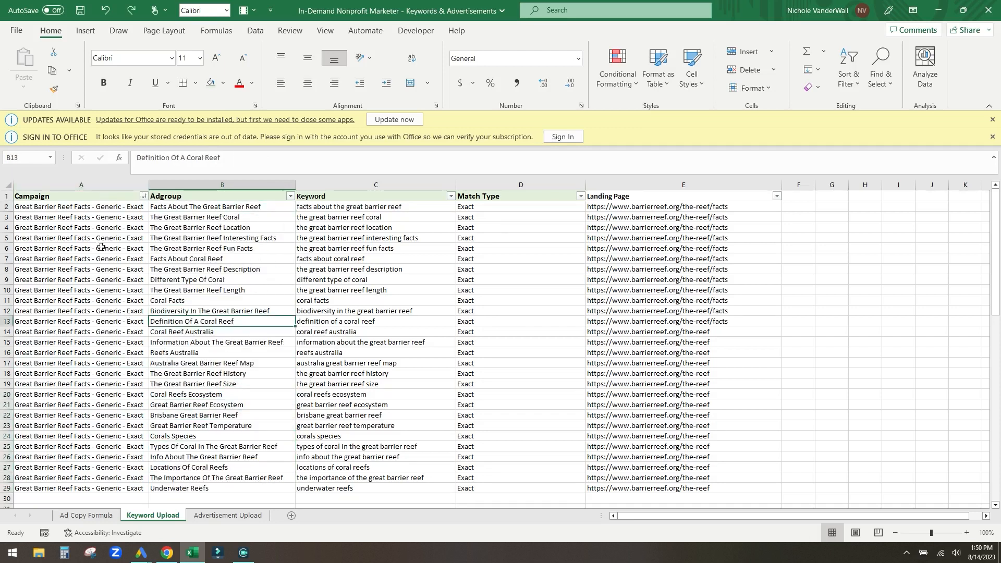
{"action": "left_click", "coordinate": [105, 269]}
{"action": "left_click_drag", "start_coordinate": [219, 209], "coordinate": [225, 490]}
{"action": "left_click", "coordinate": [224, 363]}
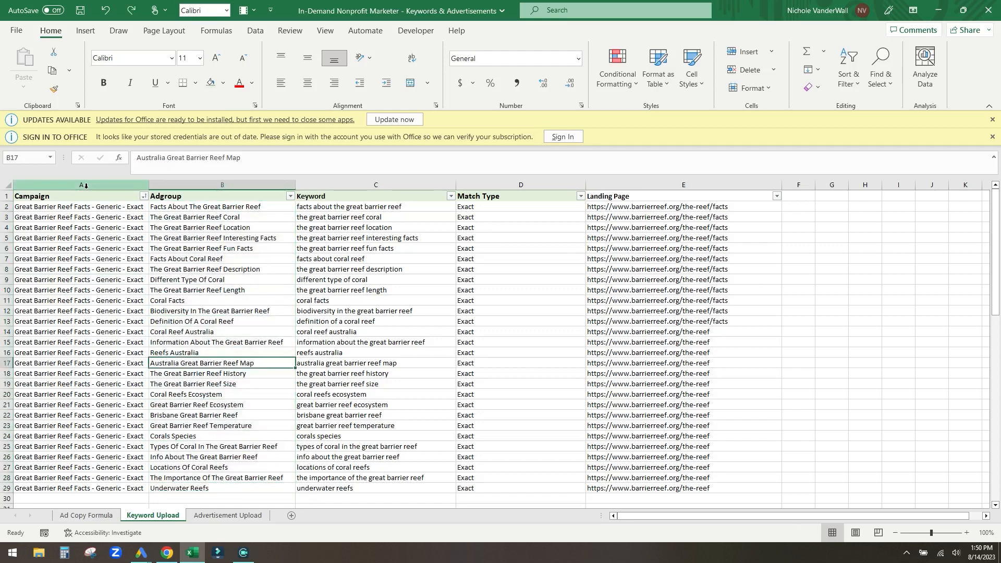
{"action": "left_click_drag", "start_coordinate": [79, 198], "coordinate": [224, 478]}
{"action": "left_click_drag", "start_coordinate": [93, 209], "coordinate": [224, 488]}
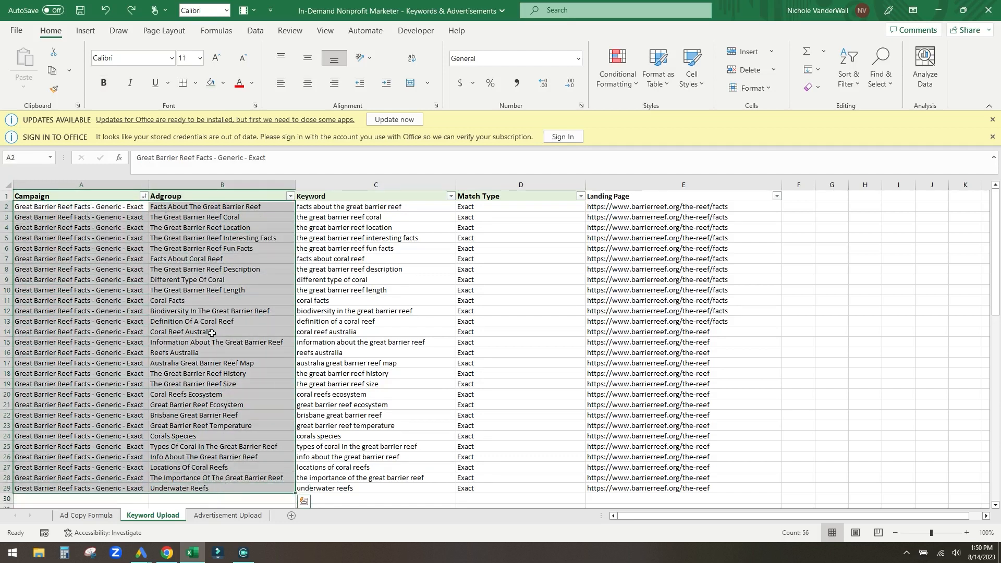
{"action": "key", "text": "ctrl+c"}
- Paste the campaign and ad group names into Advertisement Upload A2 and autofit columns A and B
{"action": "left_click", "coordinate": [227, 516]}
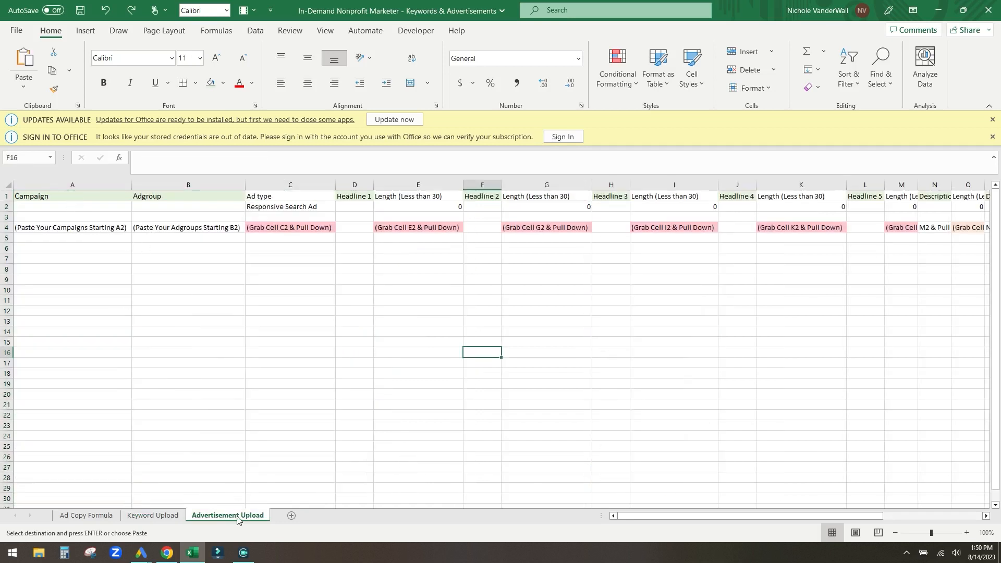
{"action": "left_click", "coordinate": [98, 208]}
{"action": "key", "text": "ctrl+v"}
{"action": "left_click_drag", "start_coordinate": [130, 270], "coordinate": [133, 268]}
{"action": "double_click", "coordinate": [131, 185]}
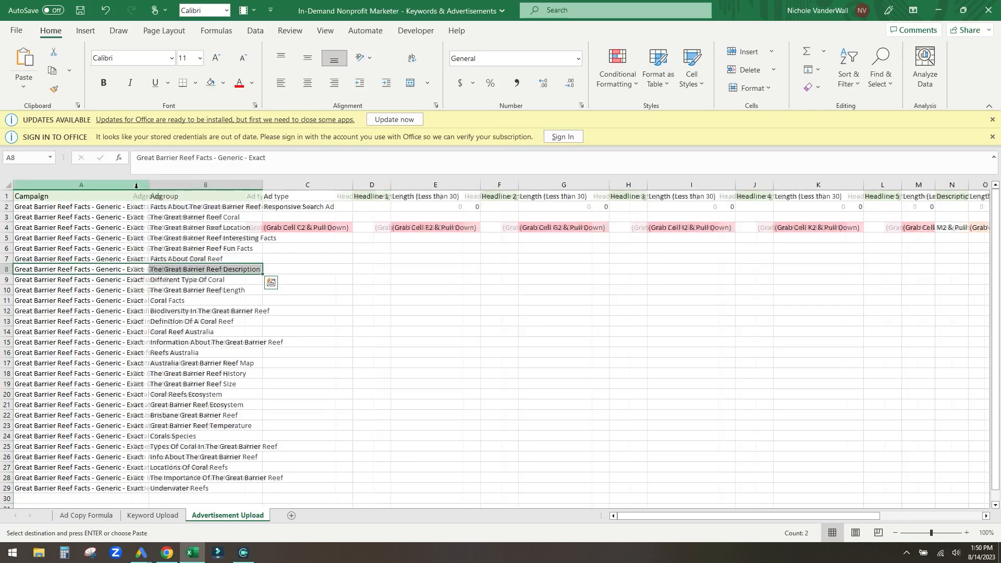
{"action": "double_click", "coordinate": [263, 186]}
{"action": "left_click", "coordinate": [342, 312]}
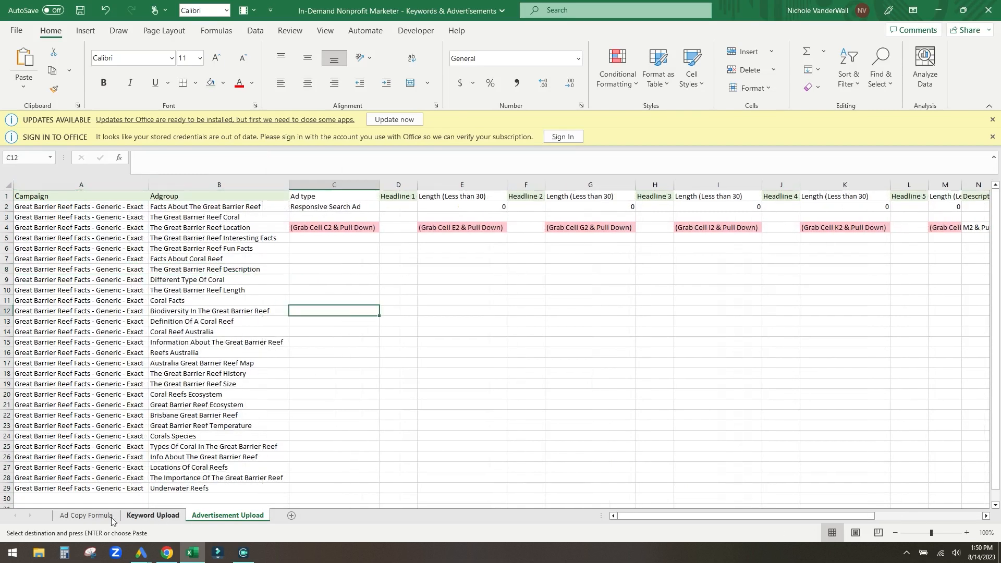
- Copy the landing page URLs from Keyword Upload E2:E29 into Final URL at Z2 and widen column Z
{"action": "left_click", "coordinate": [164, 522]}
{"action": "left_click_drag", "start_coordinate": [658, 207], "coordinate": [669, 489]}
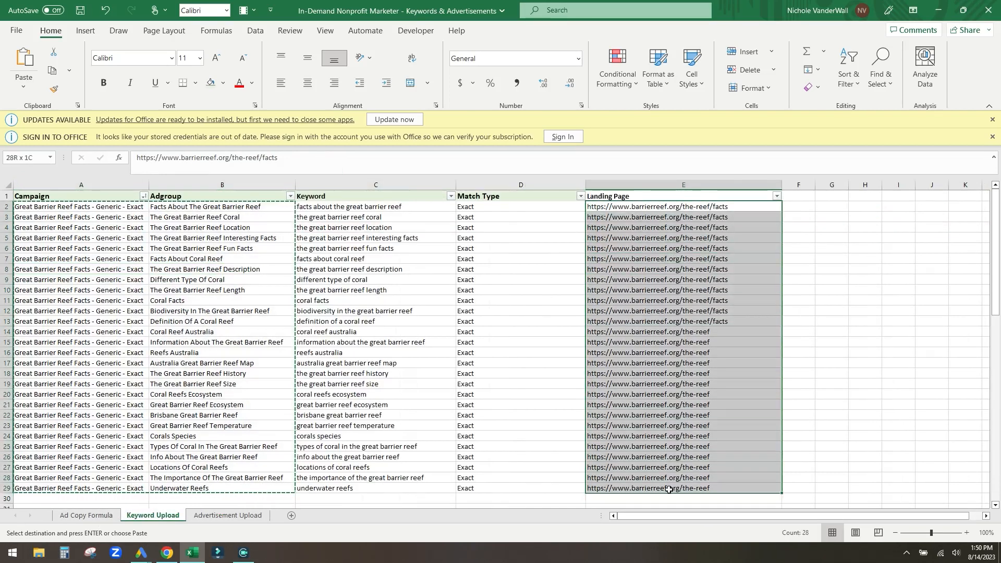
{"action": "key", "text": "ctrl+c"}
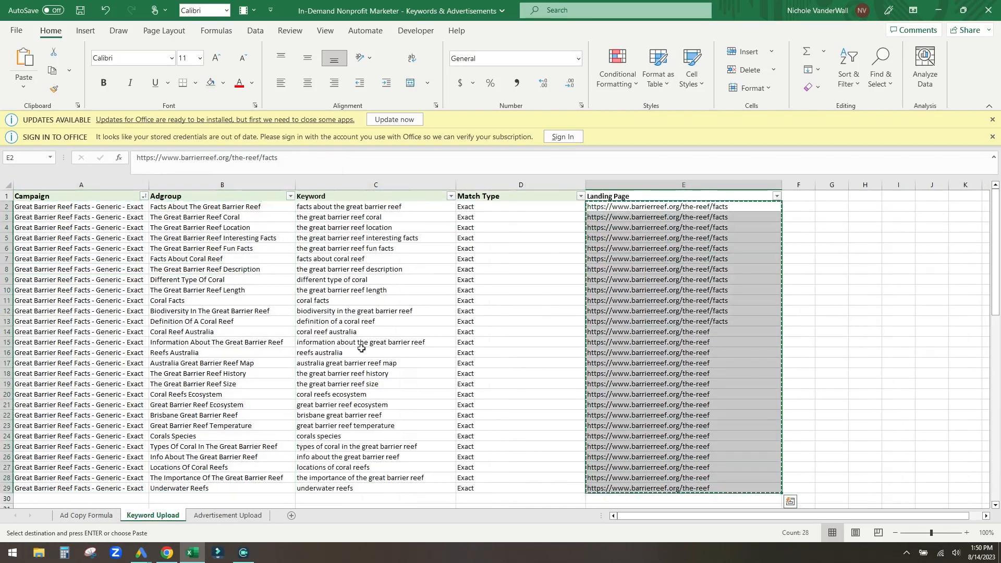
{"action": "left_click", "coordinate": [222, 519]}
{"action": "left_click_drag", "start_coordinate": [626, 517], "coordinate": [775, 522]}
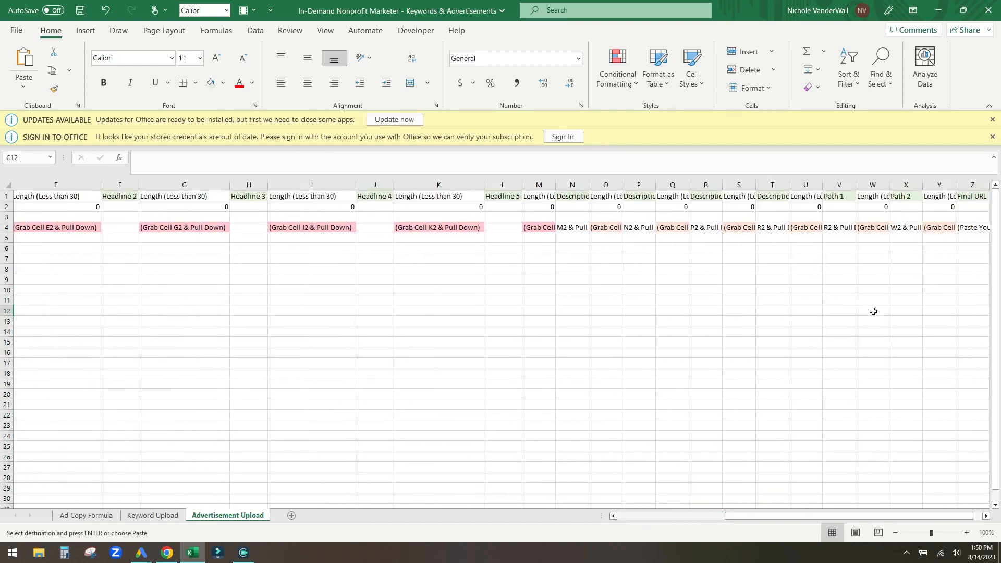
{"action": "left_click", "coordinate": [965, 208]}
{"action": "key", "text": "ctrl+v"}
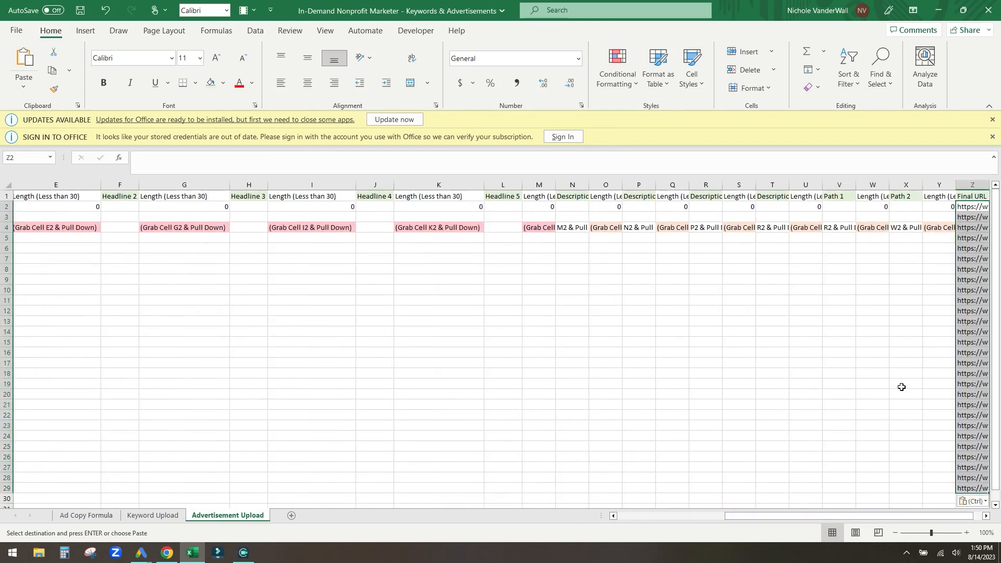
{"action": "left_click_drag", "start_coordinate": [884, 519], "coordinate": [890, 518]}
{"action": "left_click_drag", "start_coordinate": [953, 184], "coordinate": [990, 184]}
{"action": "left_click_drag", "start_coordinate": [886, 518], "coordinate": [532, 519]}
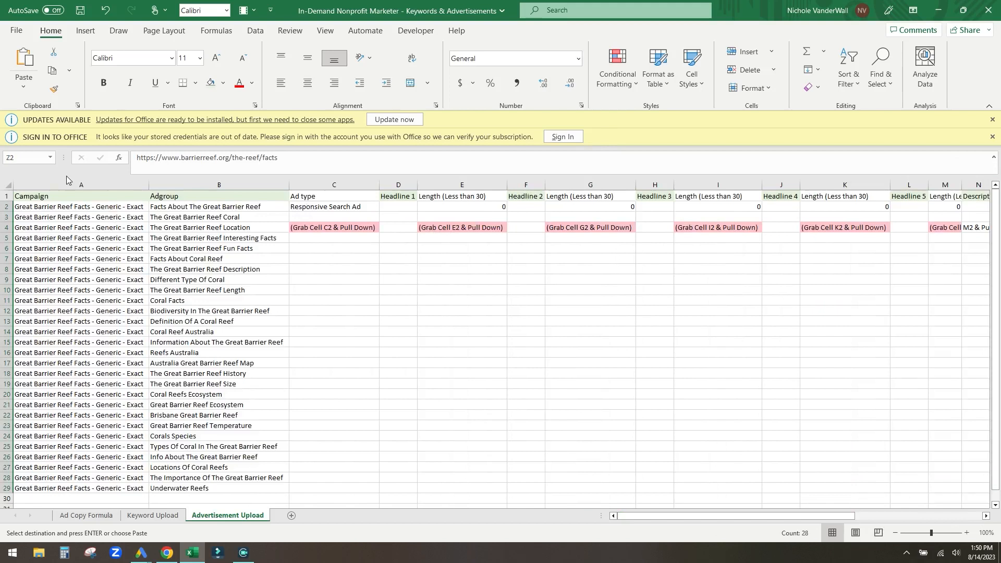
{"action": "left_click", "coordinate": [209, 238]}
- Fill 'Responsive Search Ad' from C2 down to row 29
{"action": "left_click", "coordinate": [557, 281]}
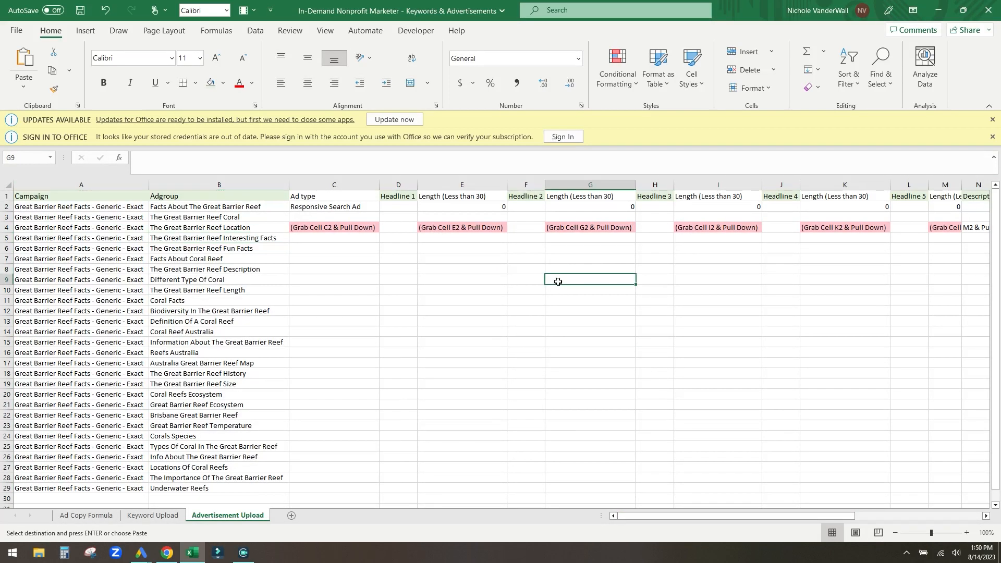
{"action": "left_click", "coordinate": [378, 208]}
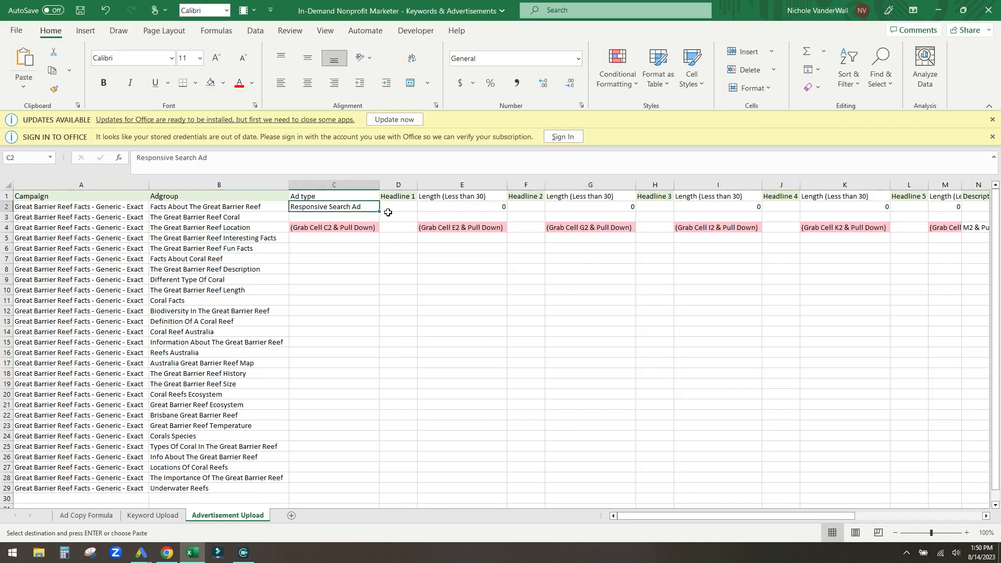
{"action": "left_click", "coordinate": [362, 231]}
{"action": "left_click", "coordinate": [374, 210]}
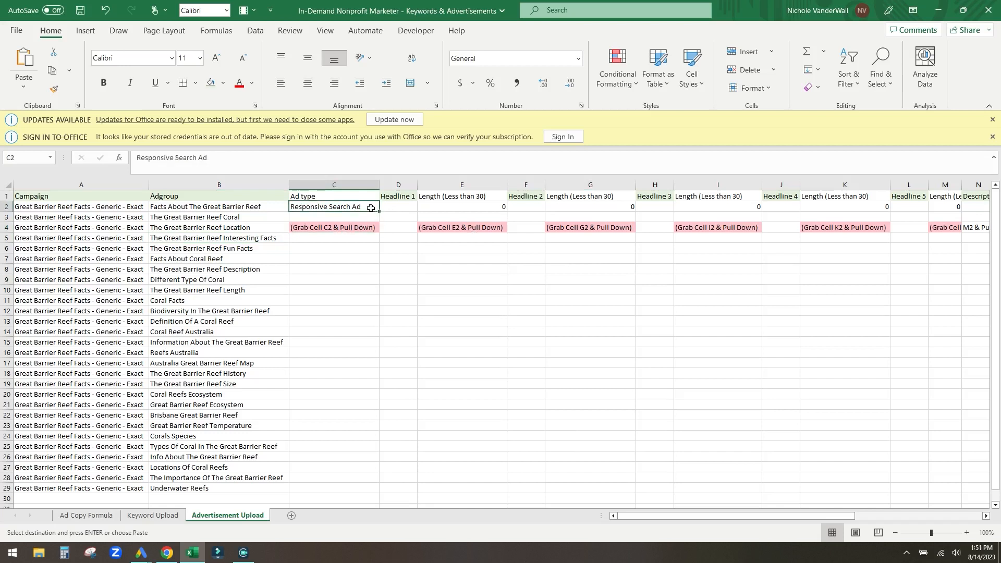
{"action": "left_click_drag", "start_coordinate": [379, 212], "coordinate": [373, 494]}
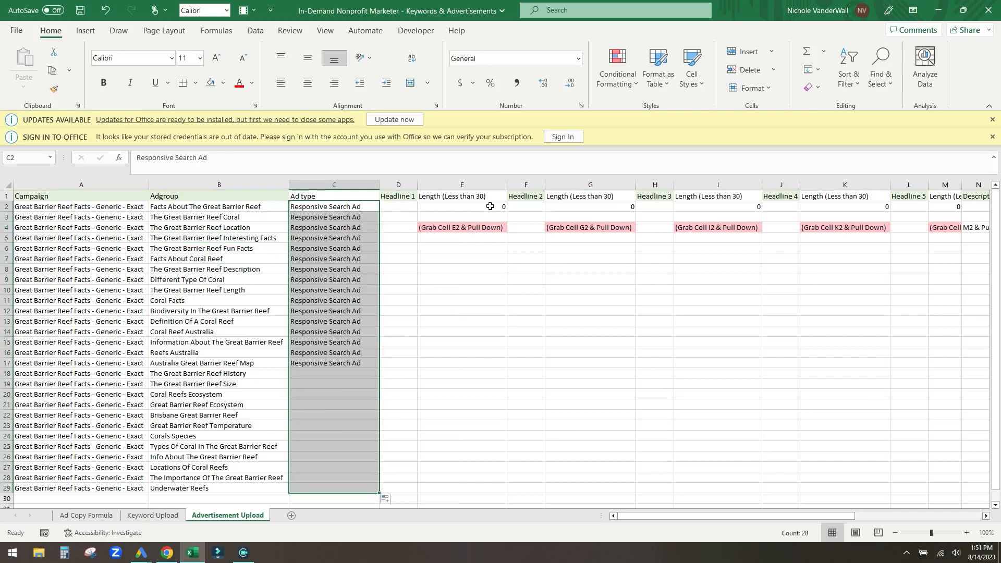
{"action": "left_click", "coordinate": [398, 228]}
- Widen the Headline 1 column
{"action": "left_click_drag", "start_coordinate": [418, 184], "coordinate": [462, 220]}
{"action": "left_click", "coordinate": [544, 331]}
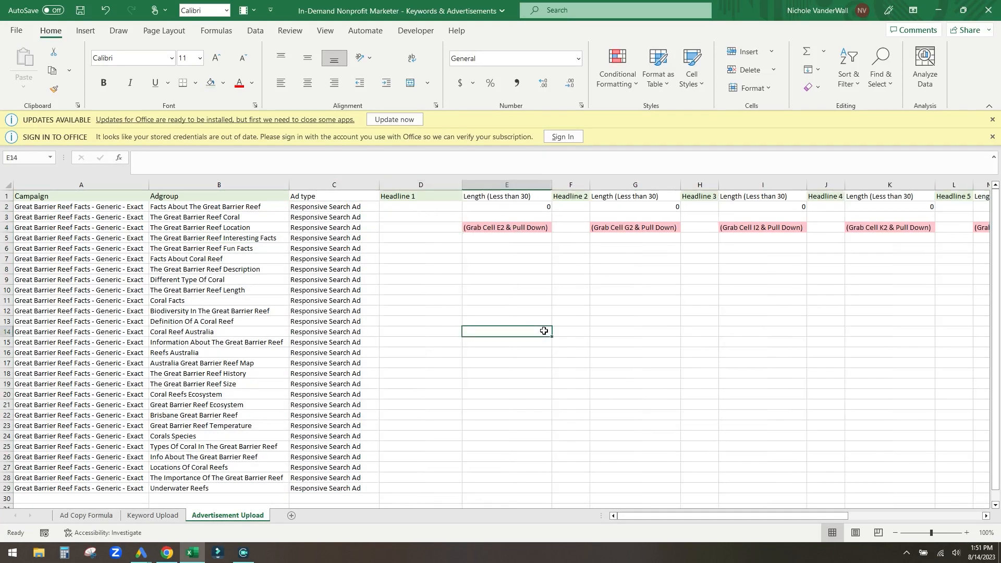
{"action": "left_click", "coordinate": [417, 208]}
- Review the header row from Headline 1 across to Description 1 and the E2 length formula
{"action": "key", "text": "Up"}
{"action": "key", "text": "Right"}
{"action": "key", "text": "Right"}
{"action": "key", "text": "Right"}
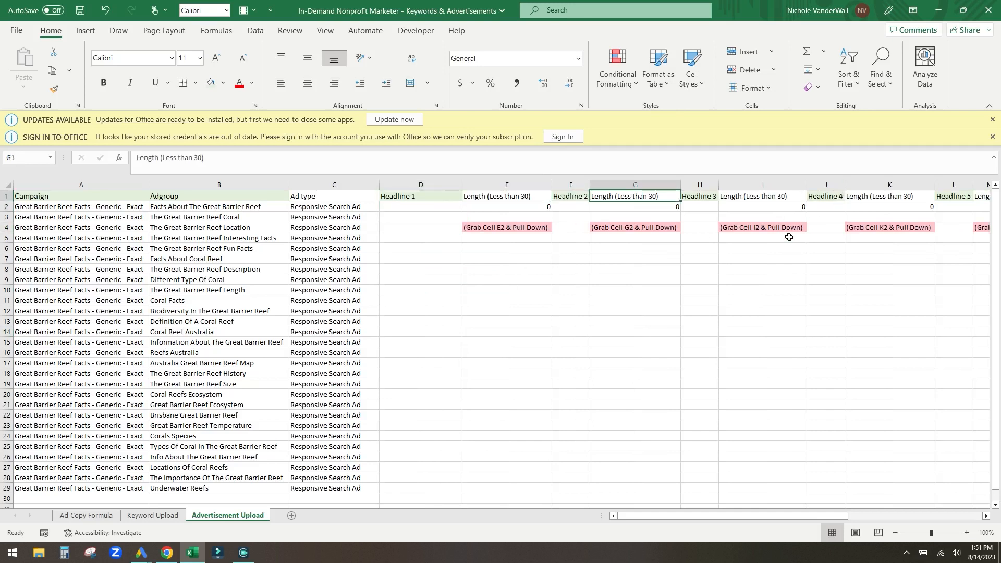
{"action": "key", "text": "Right"}
{"action": "key", "text": "Right"}
{"action": "key", "text": "Right"}
{"action": "key", "text": "Right"}
{"action": "key", "text": "Right"}
{"action": "key", "text": "Right"}
{"action": "key", "text": "Left"}
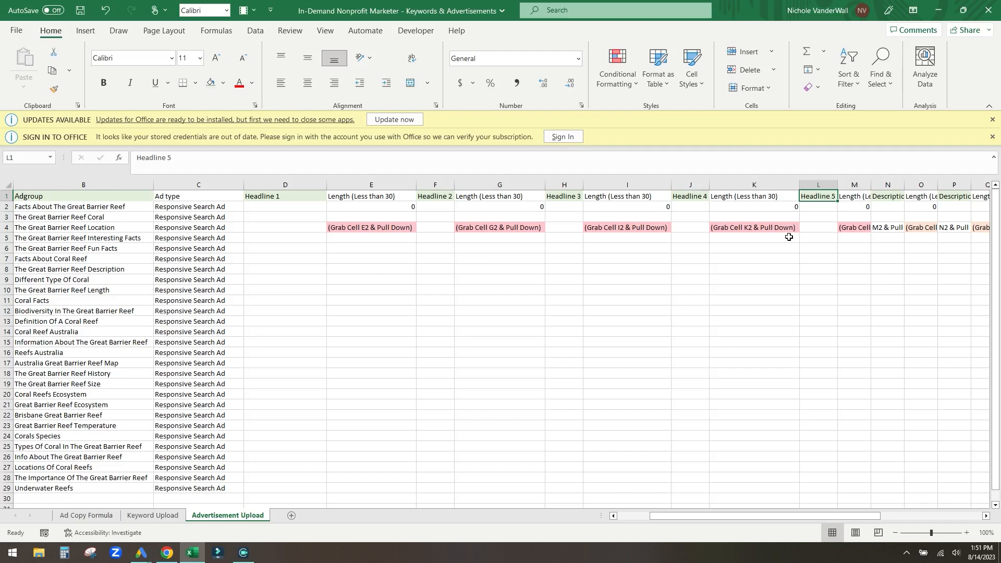
{"action": "key", "text": "Left"}
{"action": "key", "text": "Left"}
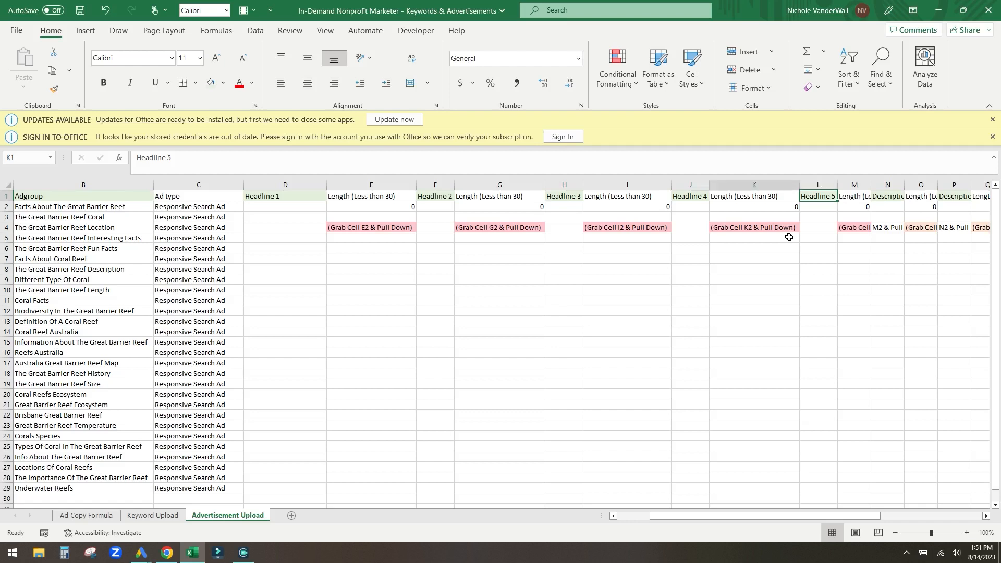
{"action": "key", "text": "Left"}
{"action": "key", "text": "Left"}
{"action": "key", "text": "Left"}
{"action": "key", "text": "Left"}
{"action": "key", "text": "Left"}
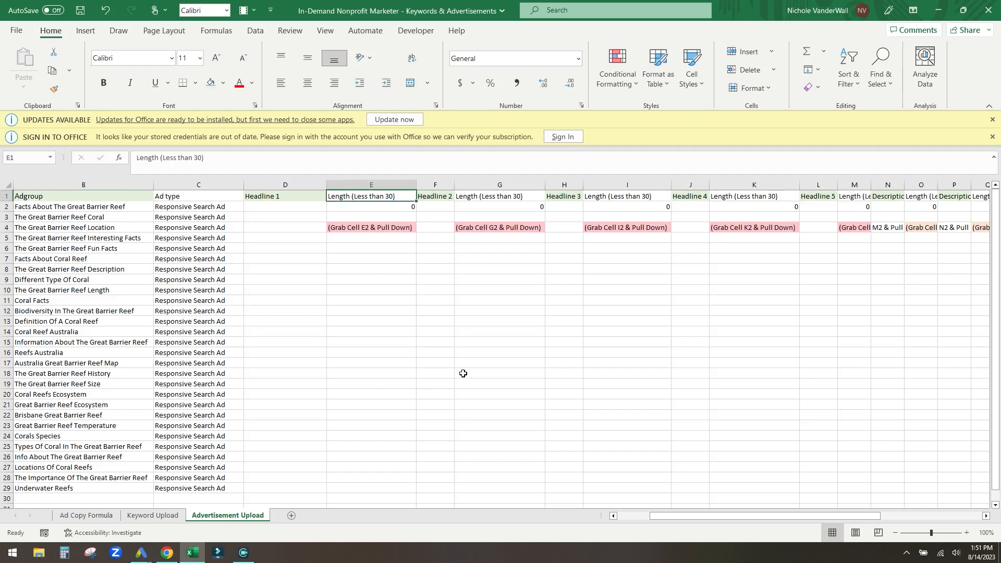
{"action": "key", "text": "Down"}
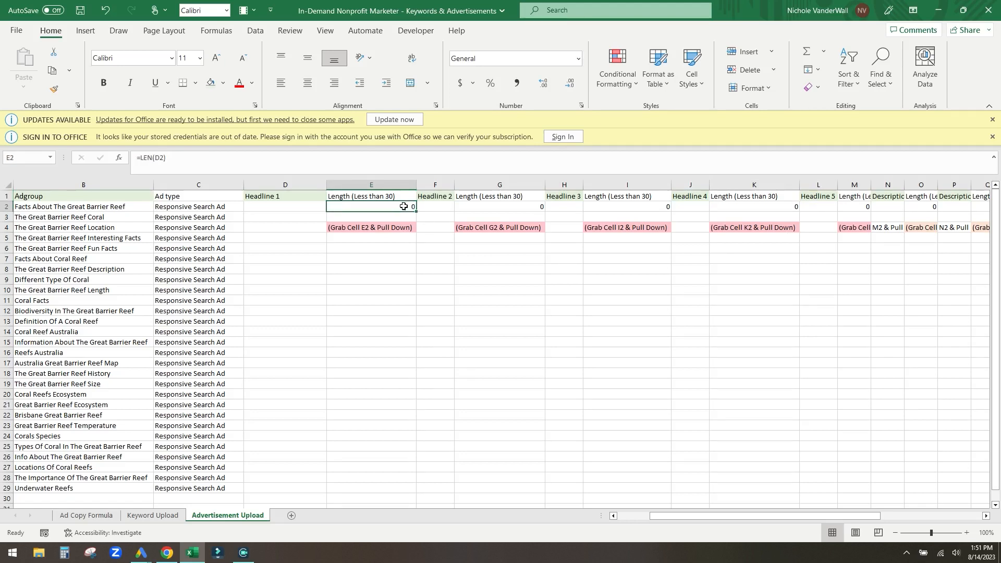
- Enter sample headline 'test test' in D2 and fill the E2 length formula down to row 29
{"action": "left_click", "coordinate": [297, 209]}
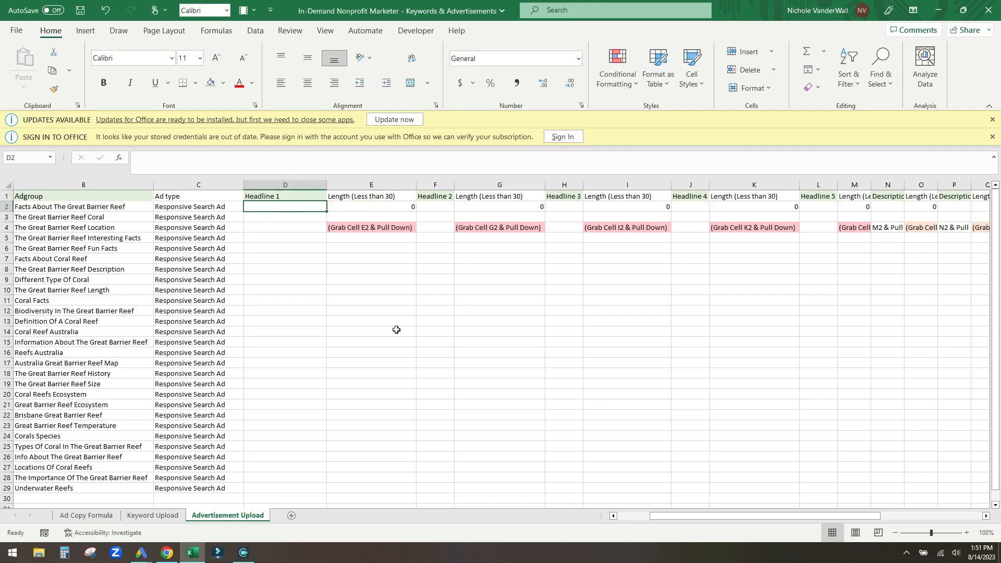
{"action": "type", "text": "test test"}
{"action": "key", "text": "Return"}
{"action": "key", "text": "Up"}
{"action": "key", "text": "Right"}
{"action": "left_click_drag", "start_coordinate": [419, 211], "coordinate": [395, 492]}
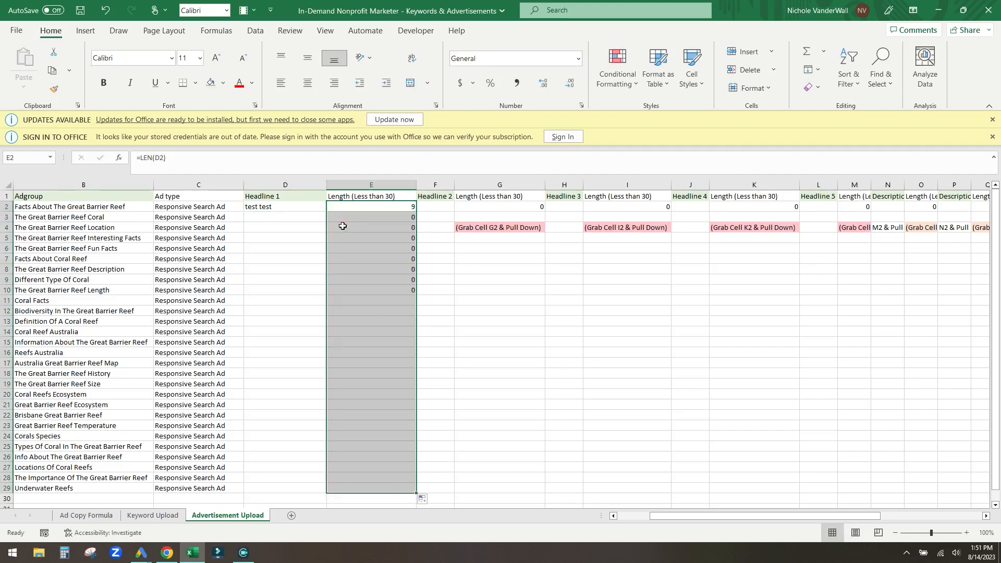
{"action": "left_click", "coordinate": [293, 210]}
{"action": "left_click", "coordinate": [411, 210]}
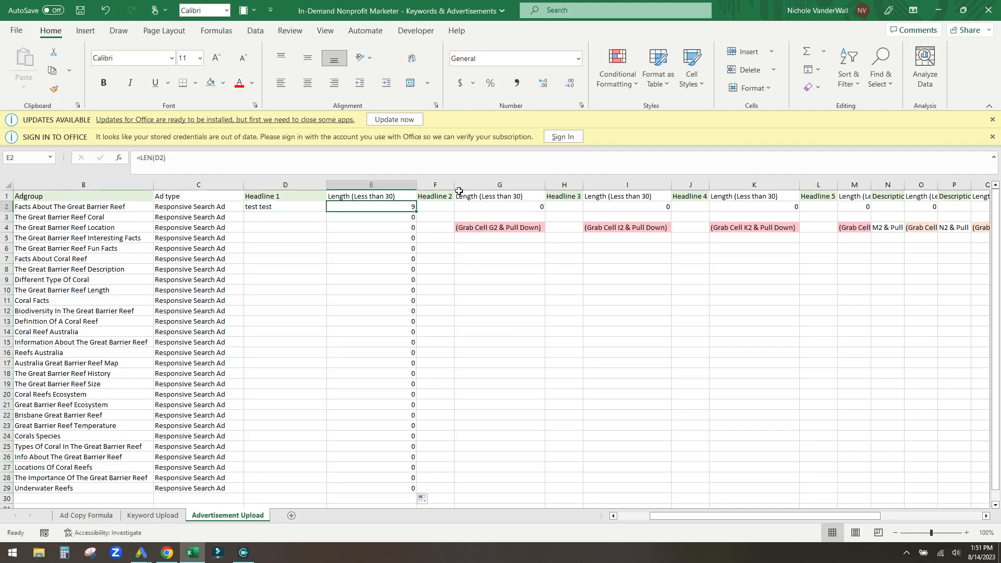
- Fill the Headline 2–5 length formulas in G2, I2, K2 and M2 down to row 29
{"action": "key", "text": "Right"}
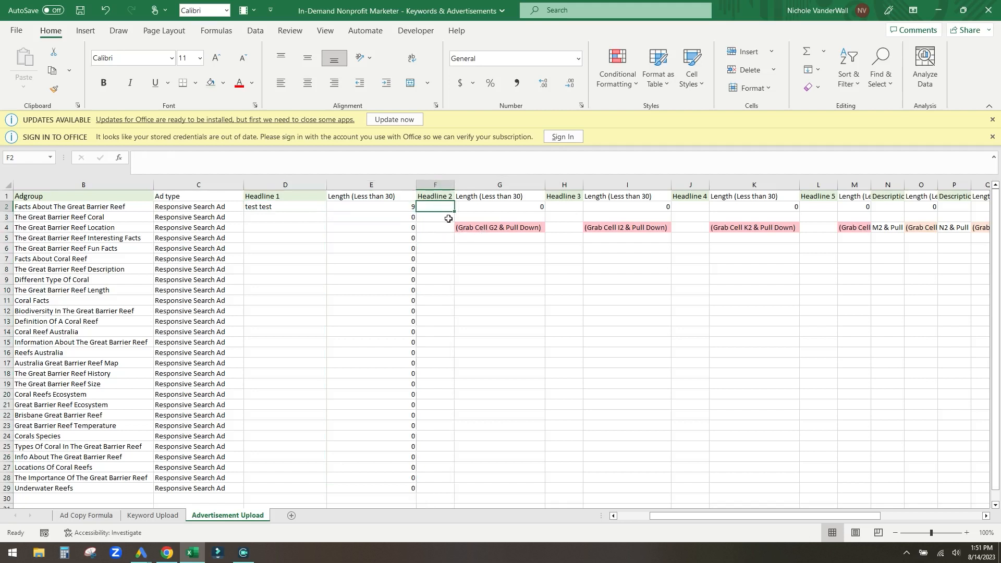
{"action": "left_click", "coordinate": [539, 207]}
{"action": "left_click_drag", "start_coordinate": [547, 212], "coordinate": [527, 490]}
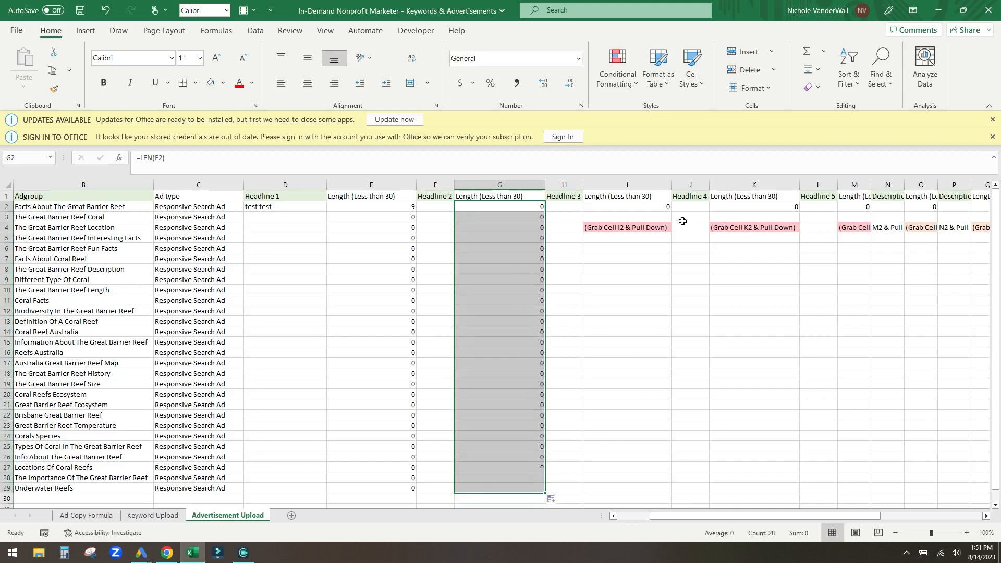
{"action": "left_click", "coordinate": [663, 209]}
{"action": "left_click_drag", "start_coordinate": [673, 209], "coordinate": [626, 490]}
{"action": "left_click", "coordinate": [779, 208]}
{"action": "left_click_drag", "start_coordinate": [800, 212], "coordinate": [798, 491]}
{"action": "left_click", "coordinate": [851, 208]}
{"action": "left_click_drag", "start_coordinate": [870, 212], "coordinate": [870, 493]}
{"action": "left_click", "coordinate": [275, 209]}
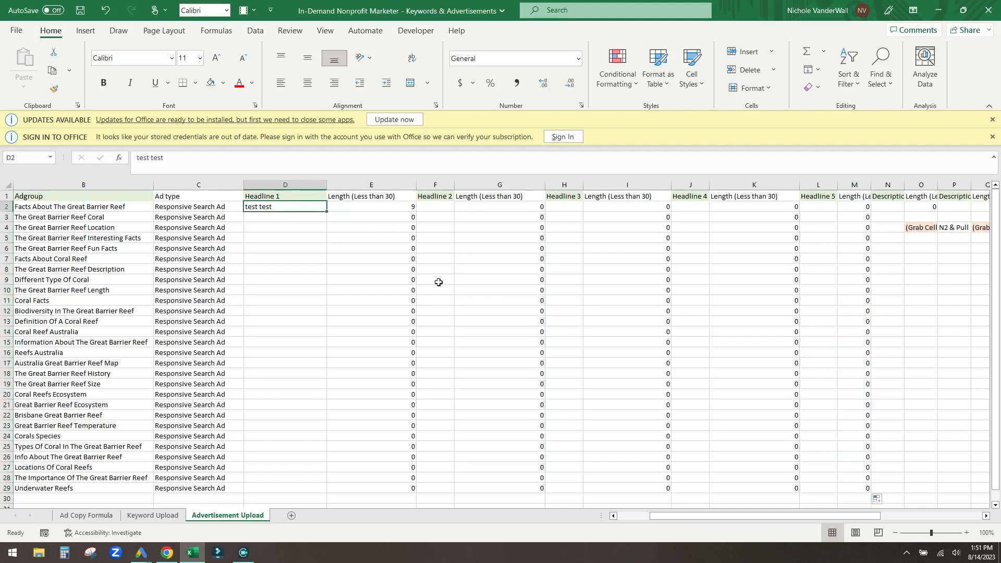
- Paste '®Great Barrier Reef Foundation' and 'Read Reef Facts' from Ad Copy Formula into Headlines 1 and 2
{"action": "left_click", "coordinate": [96, 518]}
{"action": "left_click", "coordinate": [242, 239]}
{"action": "key", "text": "ctrl+c"}
{"action": "left_click", "coordinate": [228, 515]}
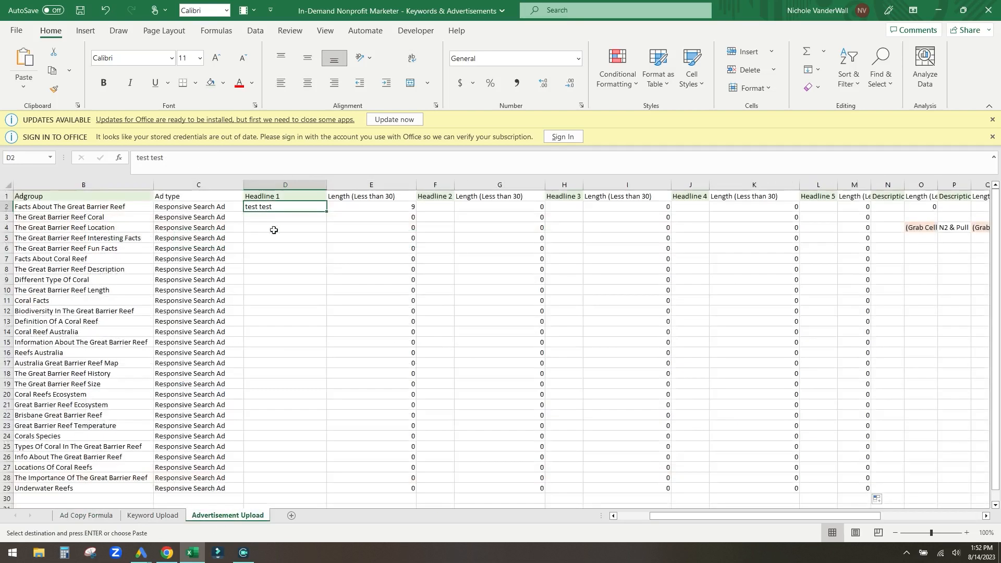
{"action": "key", "text": "ctrl+v"}
{"action": "left_click", "coordinate": [152, 516]}
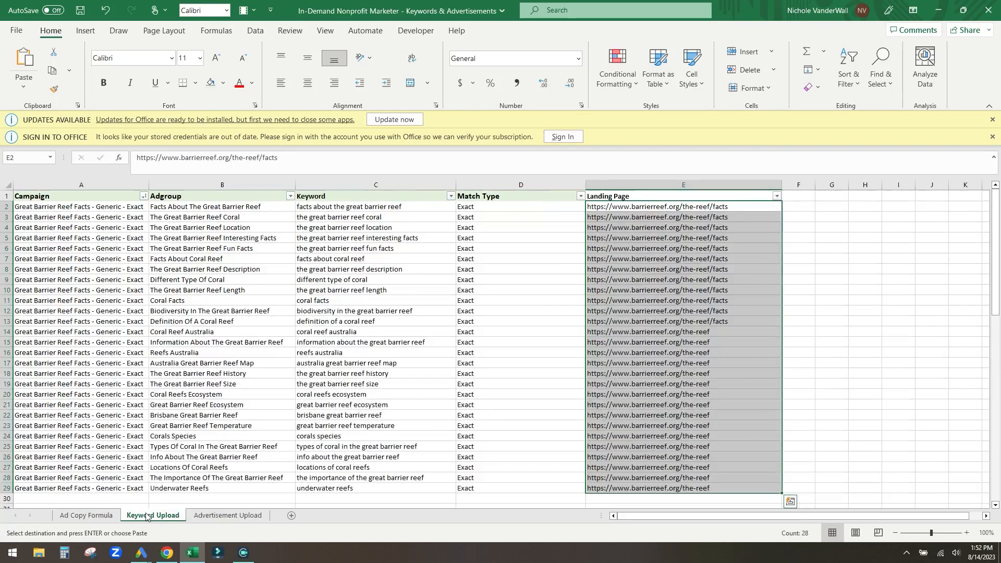
{"action": "left_click", "coordinate": [86, 516]}
{"action": "left_click", "coordinate": [228, 260]}
{"action": "key", "text": "ctrl+c"}
{"action": "left_click", "coordinate": [251, 515]}
{"action": "left_click", "coordinate": [451, 207]}
{"action": "key", "text": "ctrl+v"}
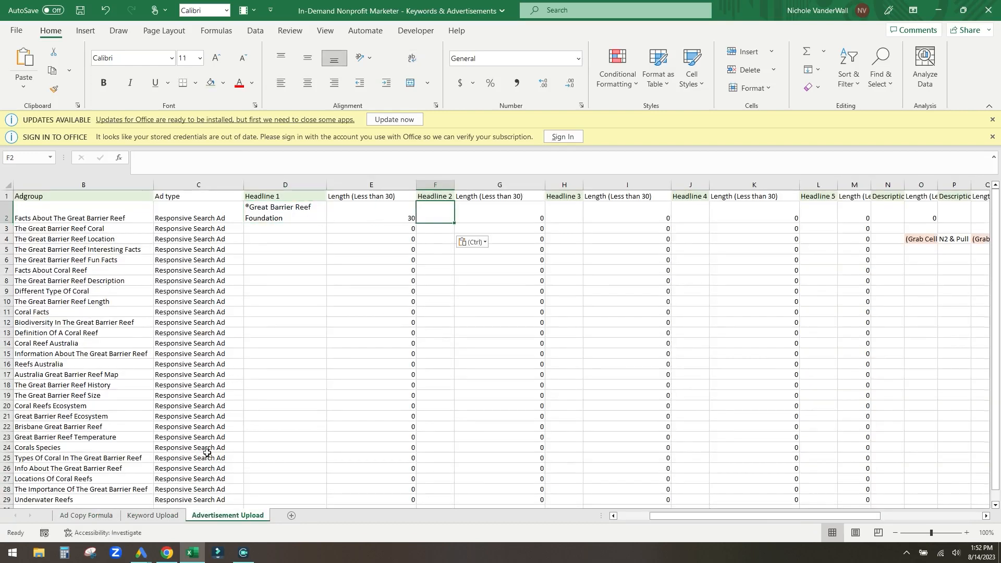
- Paste 'Read More About The GBR' and 'Free Download On Reef Facts' into Headlines 3 and 4
{"action": "left_click", "coordinate": [87, 516]}
{"action": "left_click", "coordinate": [192, 273]}
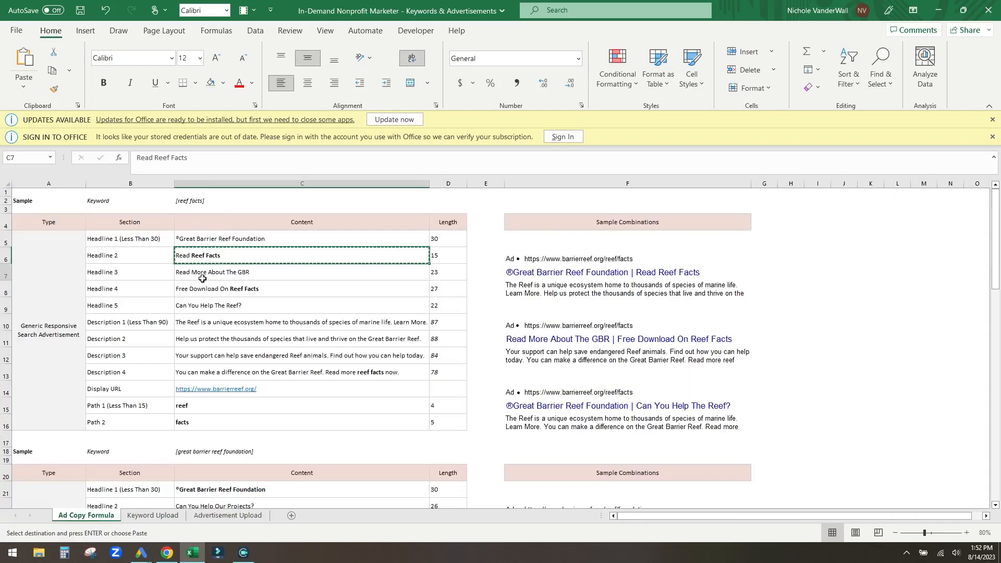
{"action": "key", "text": "ctrl+c"}
{"action": "left_click", "coordinate": [228, 516]}
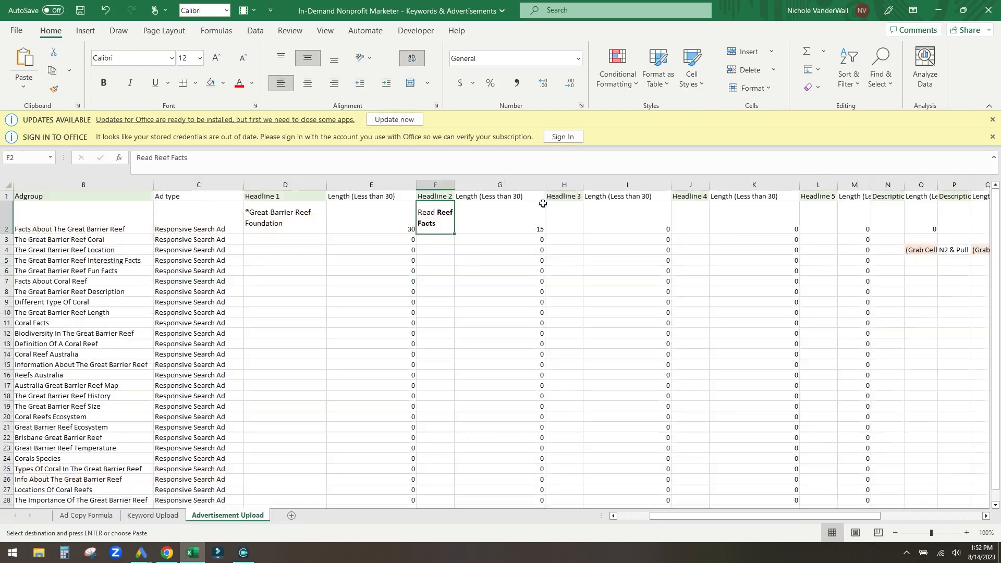
{"action": "left_click", "coordinate": [569, 219]}
{"action": "key", "text": "ctrl+v"}
{"action": "left_click", "coordinate": [86, 515]}
{"action": "left_click", "coordinate": [219, 288]}
{"action": "key", "text": "ctrl+c"}
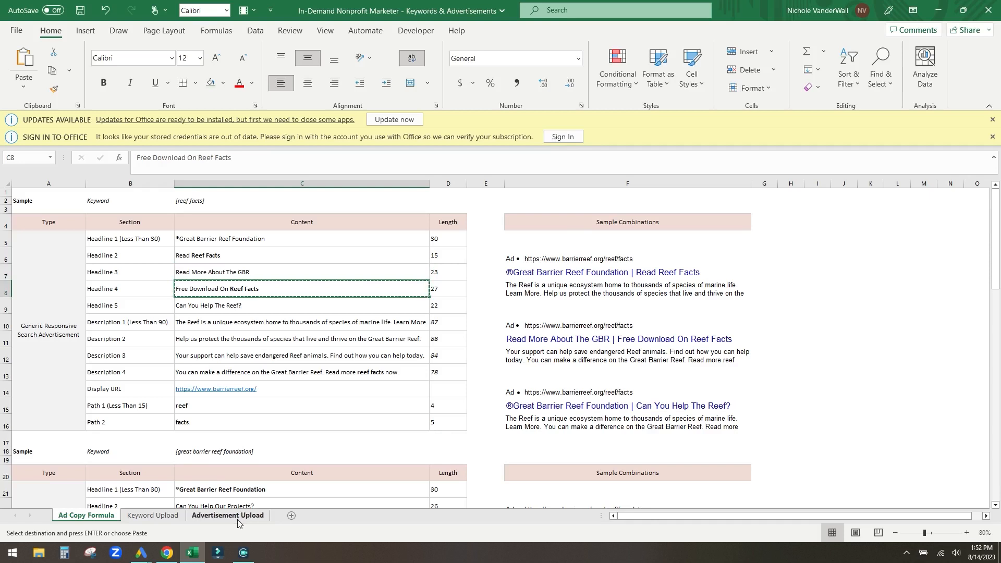
{"action": "left_click", "coordinate": [228, 516]}
{"action": "left_click", "coordinate": [685, 221]}
{"action": "key", "text": "ctrl+v"}
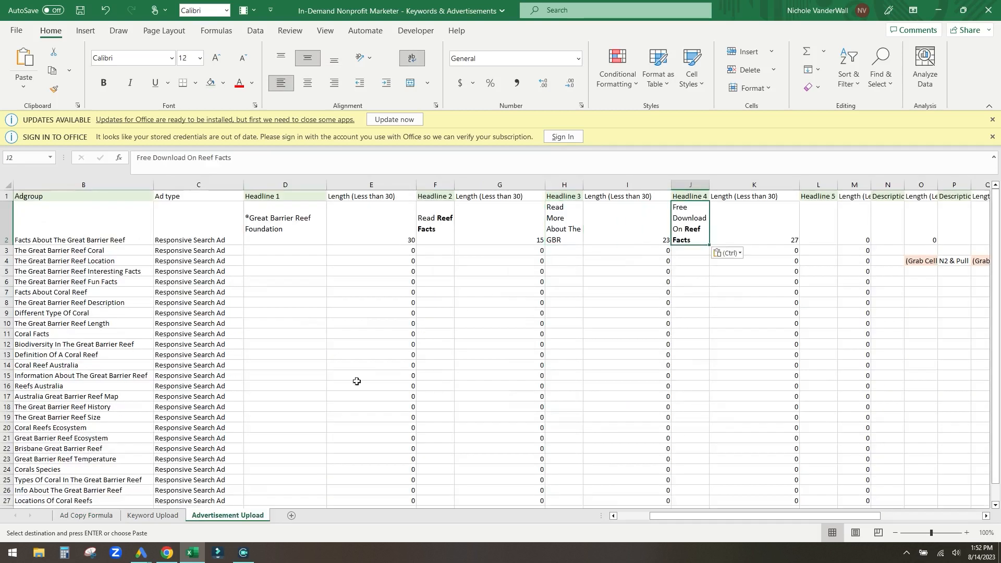
- Paste 'Can You Help The Reef?' into Headline 5
{"action": "left_click", "coordinate": [86, 515]}
{"action": "left_click", "coordinate": [208, 305]}
{"action": "key", "text": "ctrl+c"}
{"action": "left_click", "coordinate": [228, 515]}
{"action": "left_click", "coordinate": [817, 220]}
{"action": "key", "text": "ctrl+v"}
- Check the headline lengths: 30, 15, 23, 27 and 22 characters
{"action": "left_click", "coordinate": [859, 218]}
{"action": "left_click", "coordinate": [605, 230]}
{"action": "left_click", "coordinate": [519, 224]}
{"action": "left_click", "coordinate": [383, 225]}
{"action": "left_click", "coordinate": [263, 232]}
{"action": "left_click", "coordinate": [404, 231]}
{"action": "left_click_drag", "start_coordinate": [765, 519], "coordinate": [848, 516]}
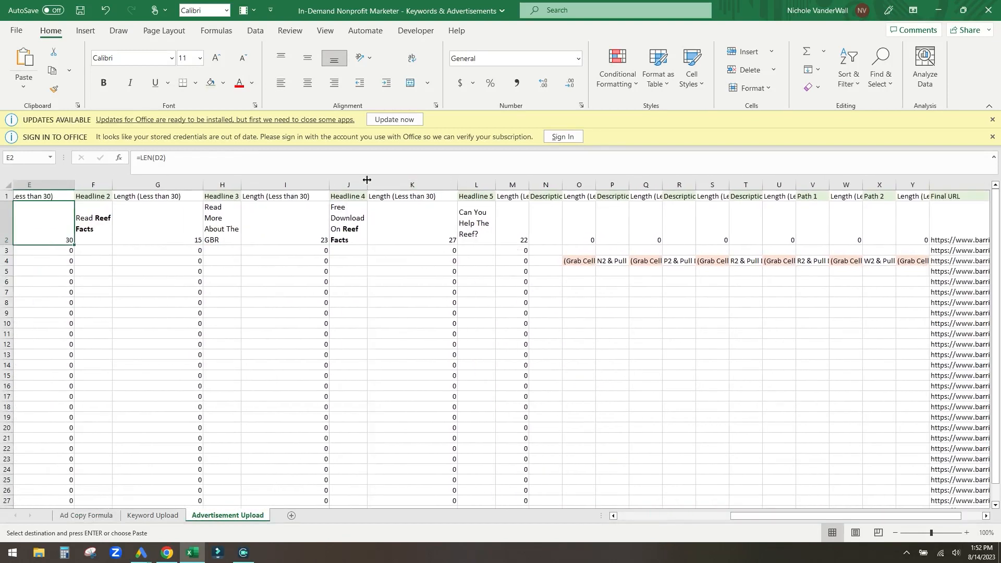
- Widen column J so the Headline 4 text fits on one line
{"action": "left_click_drag", "start_coordinate": [367, 181], "coordinate": [437, 184]}
{"action": "left_click", "coordinate": [487, 240]}
{"action": "left_click", "coordinate": [551, 234]}
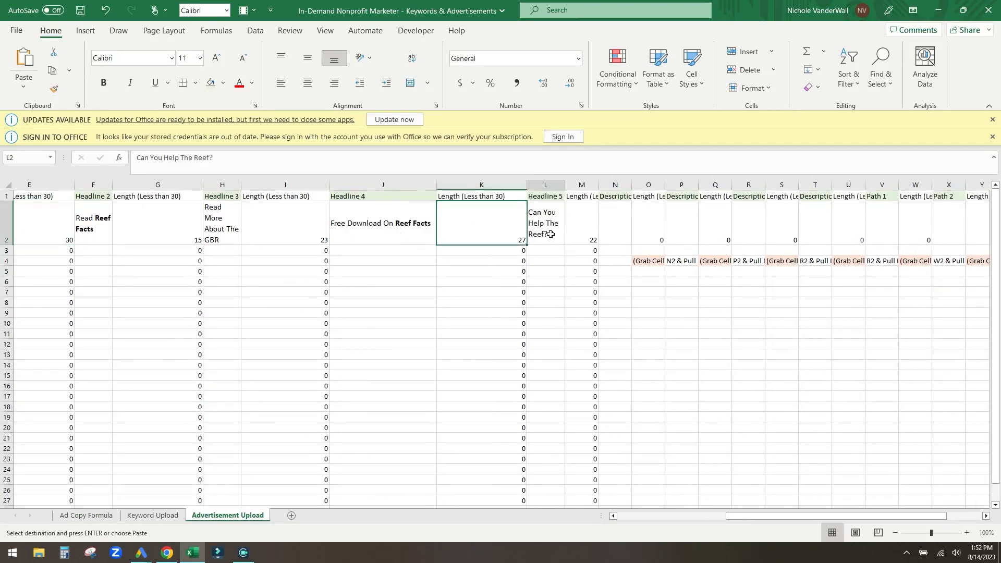
{"action": "left_click", "coordinate": [703, 248]}
{"action": "left_click", "coordinate": [615, 225]}
{"action": "left_click_drag", "start_coordinate": [759, 517], "coordinate": [787, 516]}
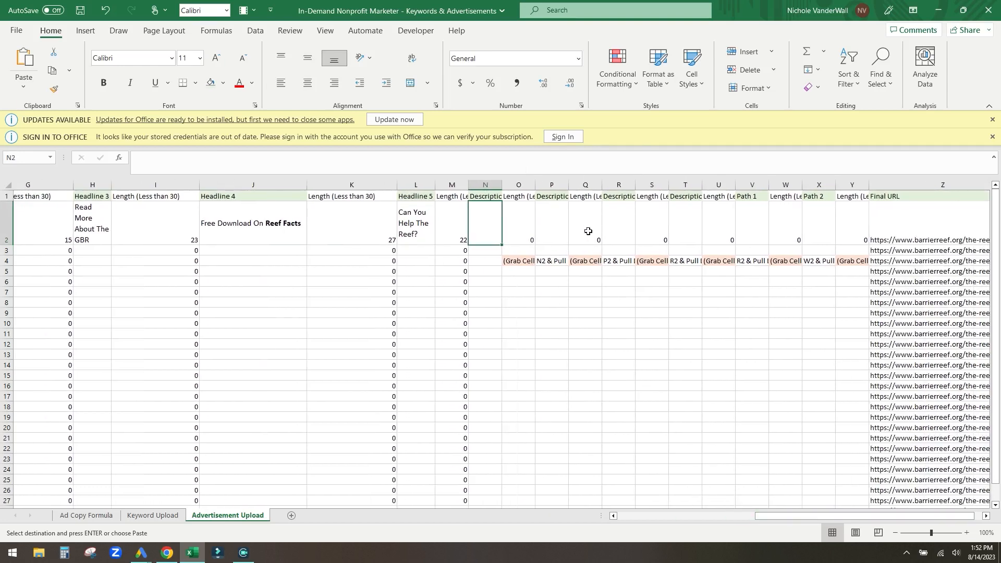
- Autofit columns N, P, R and T to fit the four Description headers
{"action": "left_click", "coordinate": [493, 197]}
{"action": "double_click", "coordinate": [502, 184]}
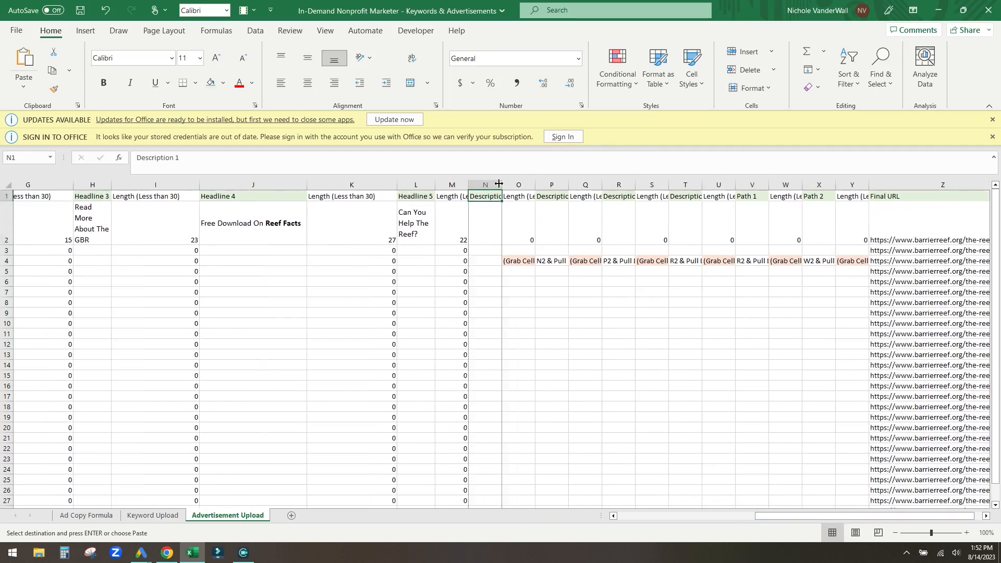
{"action": "double_click", "coordinate": [581, 185]}
{"action": "double_click", "coordinate": [660, 185]}
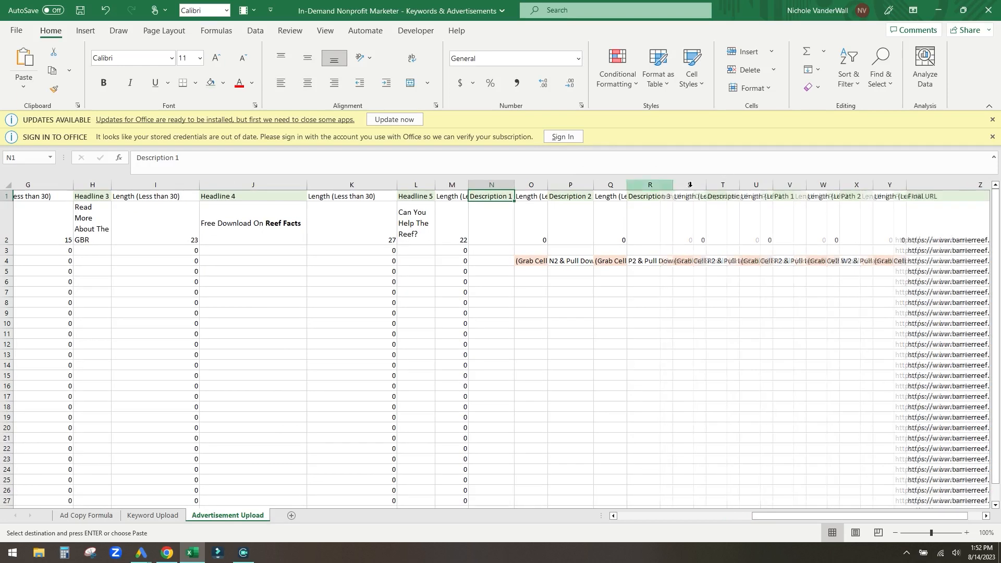
{"action": "double_click", "coordinate": [740, 184]}
- Fill the description length formulas down columns O, Q, S and U
{"action": "left_click", "coordinate": [537, 198]}
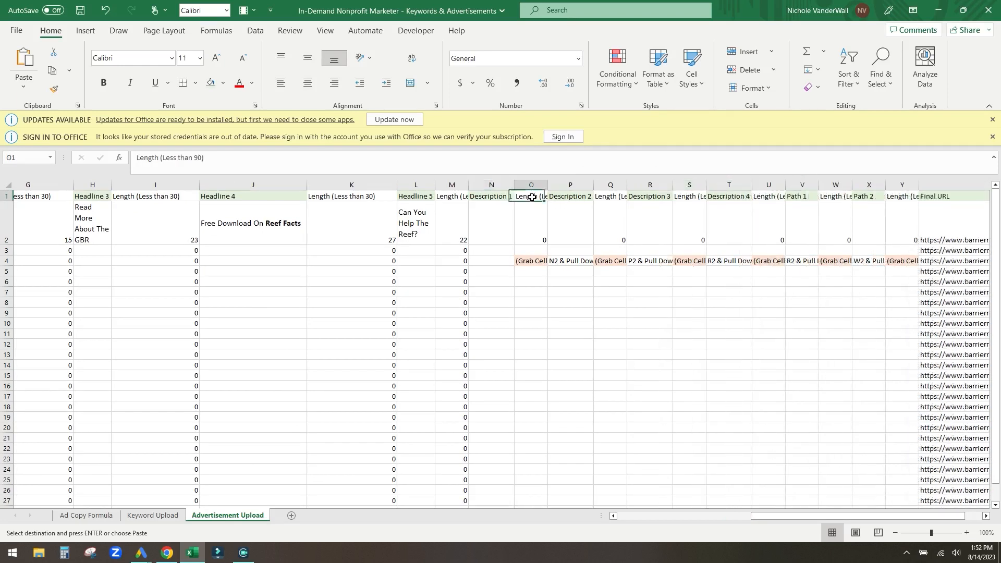
{"action": "left_click", "coordinate": [543, 241]}
{"action": "left_click_drag", "start_coordinate": [549, 244], "coordinate": [536, 475]}
{"action": "scroll", "coordinate": [535, 474], "scroll_direction": "up", "scroll_amount": 1}
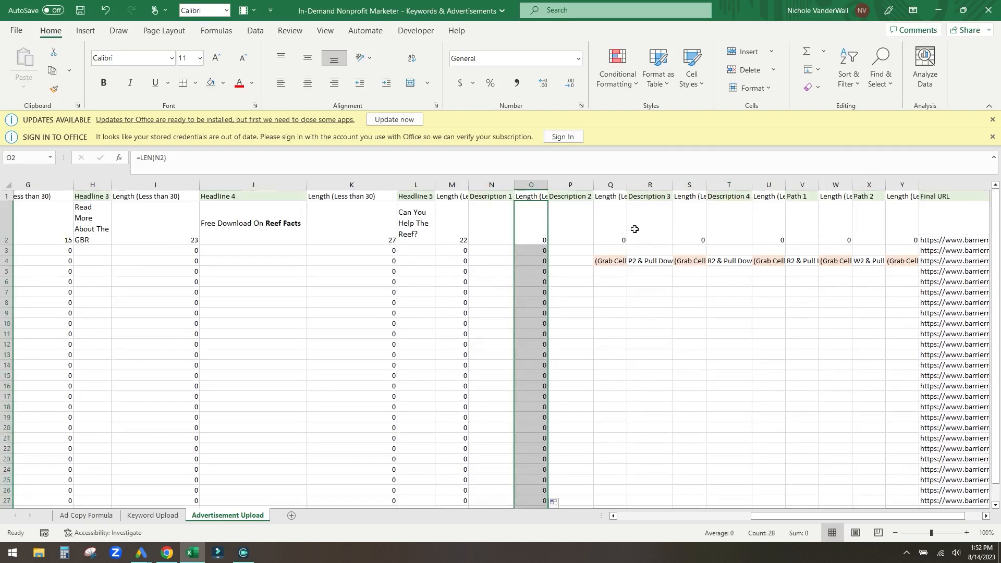
{"action": "left_click", "coordinate": [621, 244]}
{"action": "left_click_drag", "start_coordinate": [628, 244], "coordinate": [663, 368]}
{"action": "scroll", "coordinate": [678, 339], "scroll_direction": "up", "scroll_amount": 1}
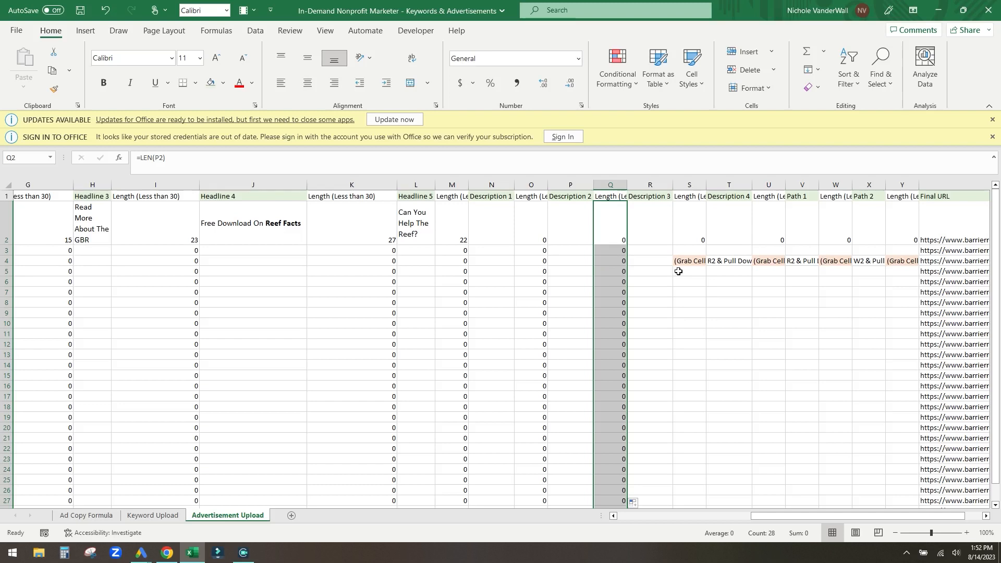
{"action": "left_click", "coordinate": [662, 235]}
{"action": "left_click", "coordinate": [700, 239]}
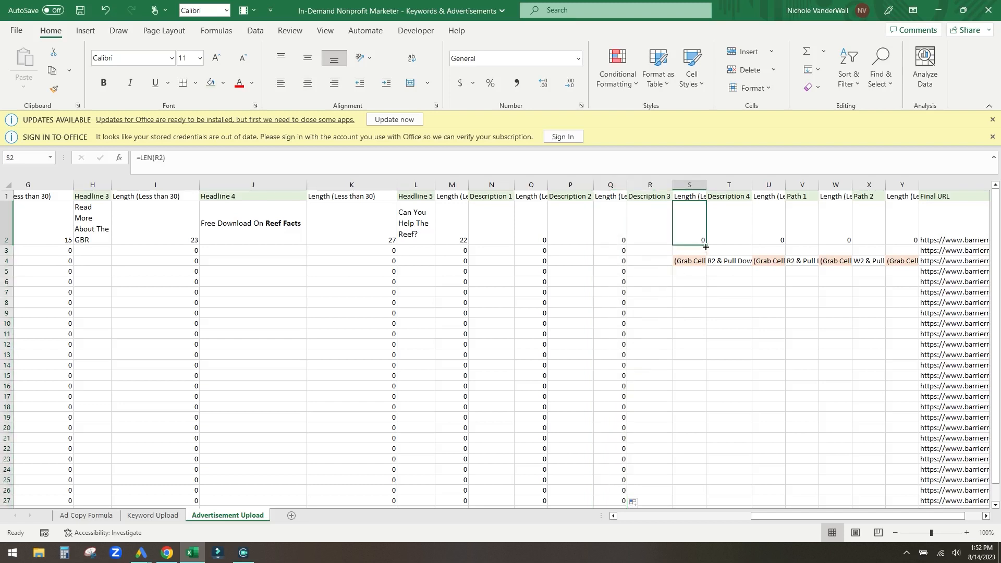
{"action": "left_click_drag", "start_coordinate": [706, 247], "coordinate": [704, 272]}
{"action": "left_click", "coordinate": [774, 237]}
{"action": "left_click_drag", "start_coordinate": [785, 245], "coordinate": [785, 285]}
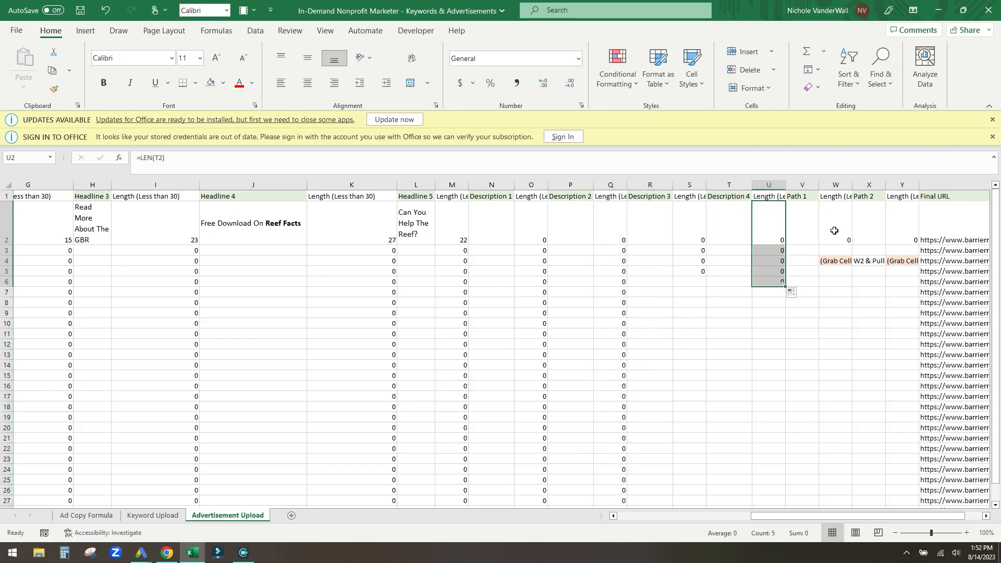
- Copy Descriptions 1 and 2 from the Ad Copy Formula sheet into the ad row
{"action": "left_click", "coordinate": [86, 516]}
{"action": "left_click", "coordinate": [248, 323]}
{"action": "key", "text": "ctrl+c"}
{"action": "left_click", "coordinate": [228, 516]}
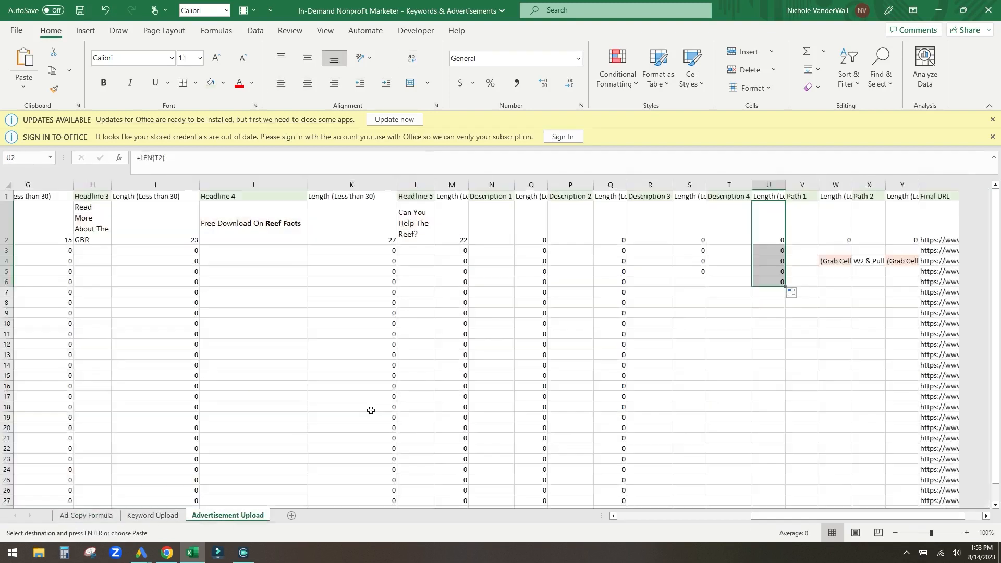
{"action": "left_click", "coordinate": [491, 224]}
{"action": "key", "text": "ctrl+v"}
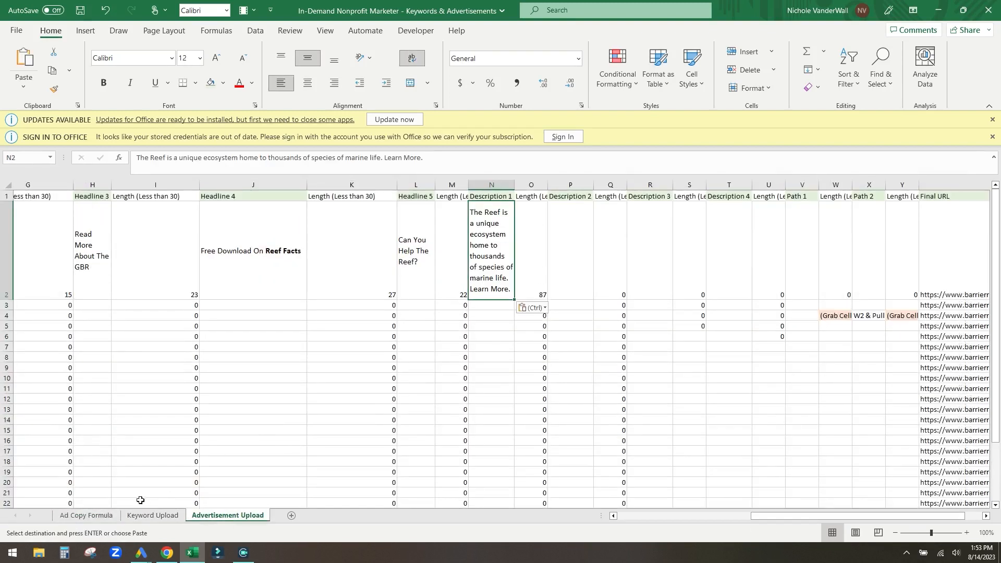
{"action": "left_click", "coordinate": [86, 515]}
{"action": "left_click", "coordinate": [211, 337]}
{"action": "key", "text": "ctrl+c"}
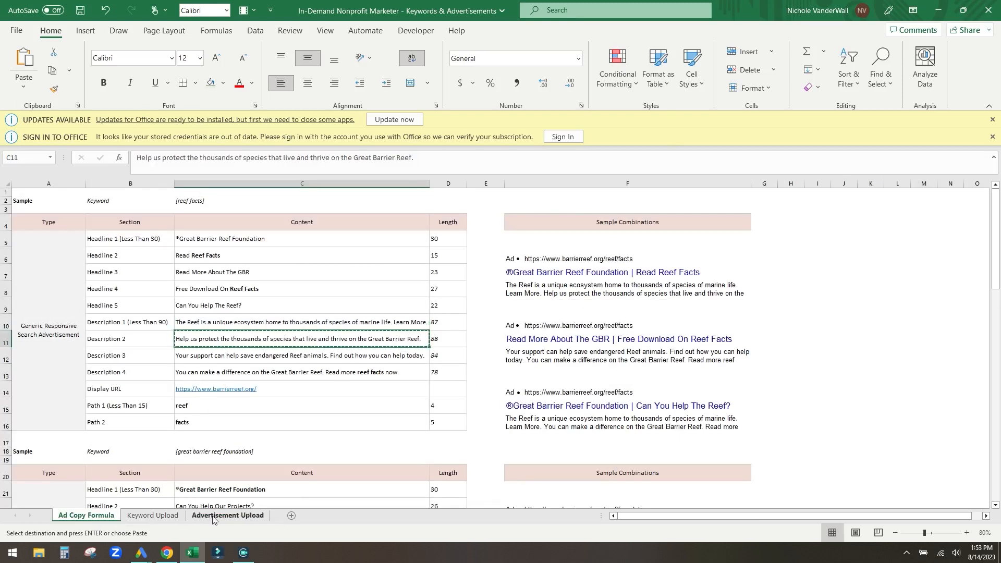
{"action": "left_click", "coordinate": [228, 516]}
{"action": "left_click", "coordinate": [594, 259]}
{"action": "key", "text": "ctrl+v"}
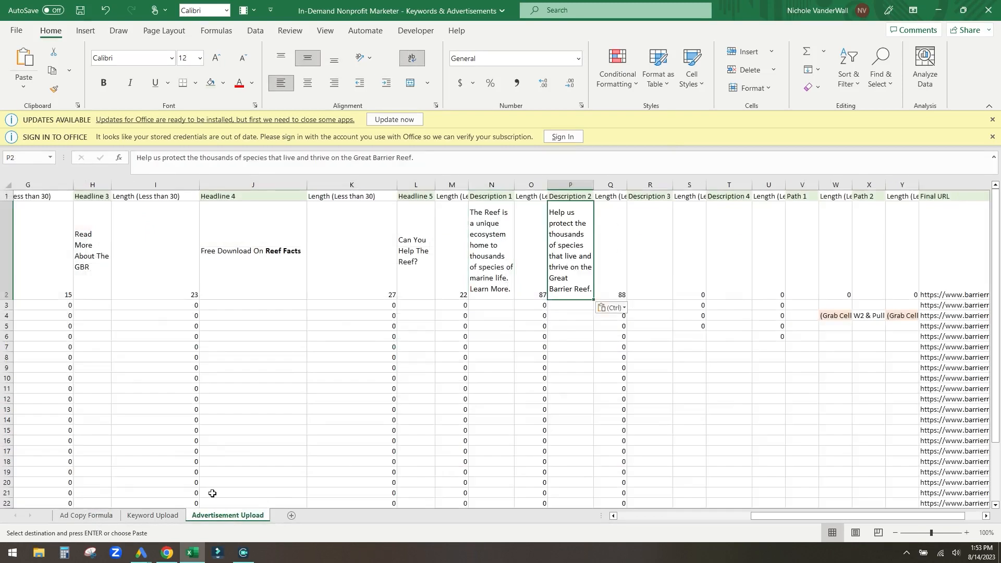
- Copy Descriptions 3 and 4 into the ad row, giving lengths 87, 88, 84 and 78
{"action": "left_click", "coordinate": [86, 515]}
{"action": "left_click", "coordinate": [201, 356]}
{"action": "key", "text": "ctrl+c"}
{"action": "left_click", "coordinate": [228, 515]}
{"action": "left_click", "coordinate": [650, 233]}
{"action": "key", "text": "ctrl+v"}
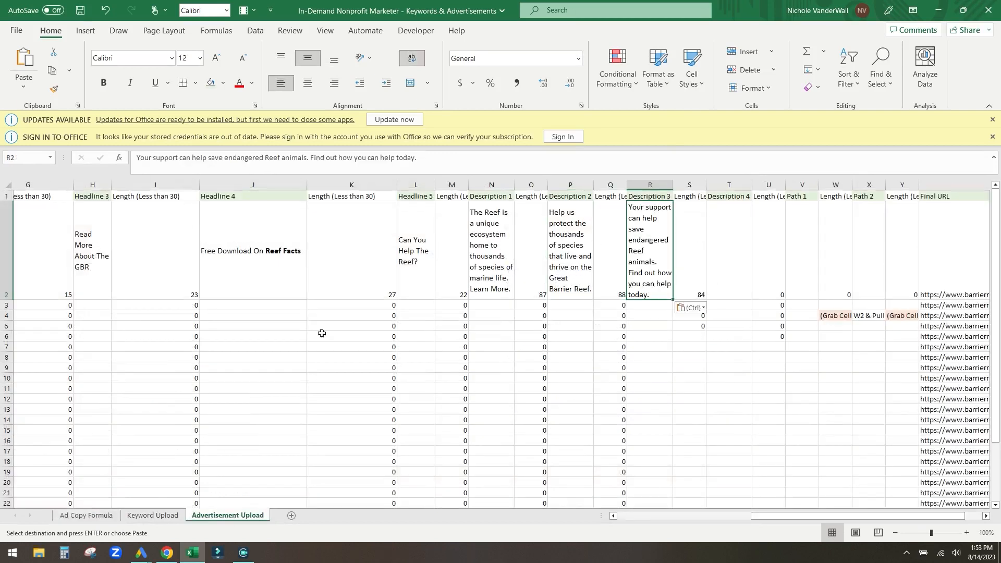
{"action": "left_click", "coordinate": [99, 516]}
{"action": "left_click", "coordinate": [223, 373]}
{"action": "key", "text": "ctrl+c"}
{"action": "left_click", "coordinate": [228, 516]}
{"action": "left_click", "coordinate": [685, 260]}
{"action": "left_click", "coordinate": [725, 245]}
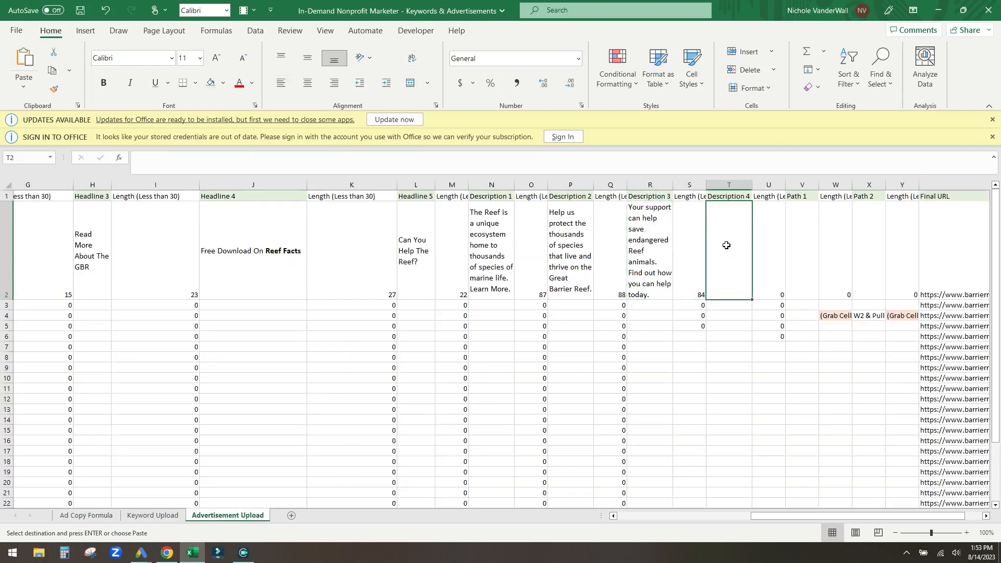
{"action": "key", "text": "ctrl+v"}
{"action": "key", "text": "Left"}
{"action": "key", "text": "Left"}
{"action": "key", "text": "Left"}
{"action": "key", "text": "Left"}
{"action": "key", "text": "Left"}
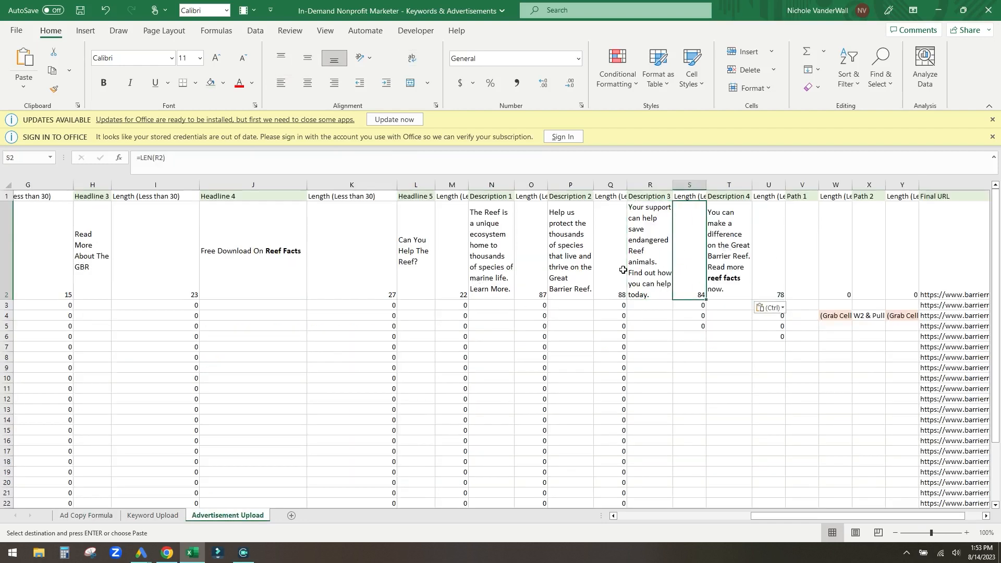
{"action": "key", "text": "Right"}
{"action": "key", "text": "Right"}
{"action": "key", "text": "Right"}
{"action": "key", "text": "Right"}
{"action": "key", "text": "Right"}
{"action": "key", "text": "Right"}
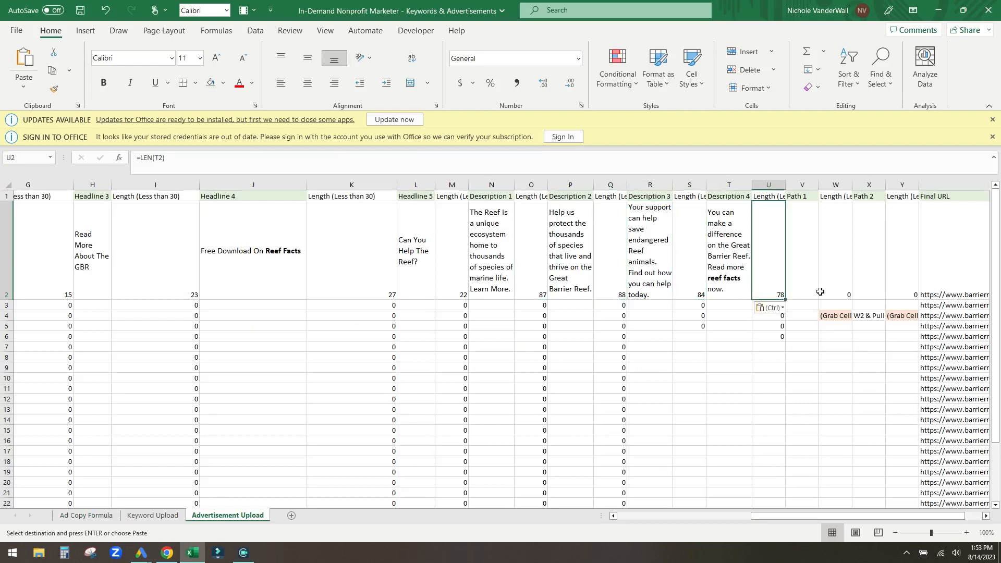
- Enter 'reef' as Path 1 and 'facts' as Path 2 in the ad row
{"action": "left_click", "coordinate": [88, 516]}
{"action": "left_click", "coordinate": [195, 410]}
{"action": "key", "text": "ctrl+c"}
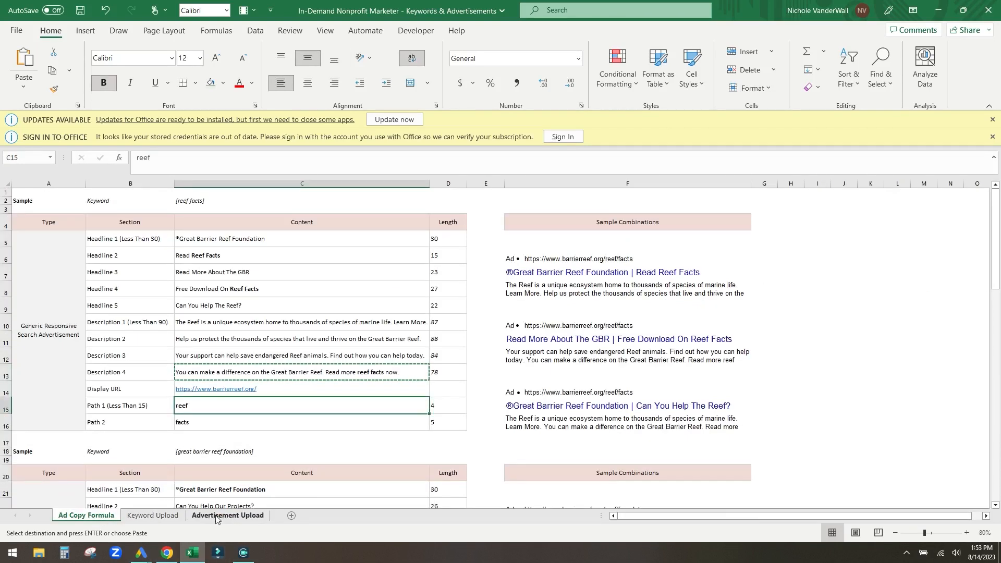
{"action": "left_click", "coordinate": [228, 516]}
{"action": "key", "text": "Escape"}
{"action": "type", "text": "reef"}
{"action": "key", "text": "Tab"}
{"action": "key", "text": "Tab"}
{"action": "type", "text": "facts"}
{"action": "key", "text": "Return"}
- Check the path lengths (4 and 5 characters) and scroll across to the Final URL
{"action": "key", "text": "Up"}
{"action": "key", "text": "Up"}
{"action": "key", "text": "Left"}
{"action": "key", "text": "Down"}
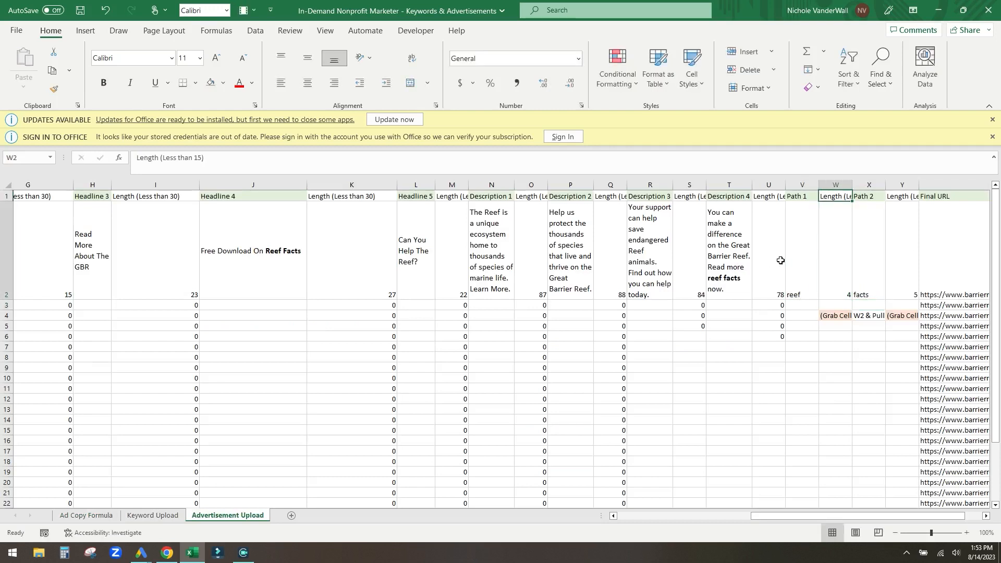
{"action": "key", "text": "Left"}
{"action": "key", "text": "Right"}
{"action": "key", "text": "Right"}
{"action": "key", "text": "Right"}
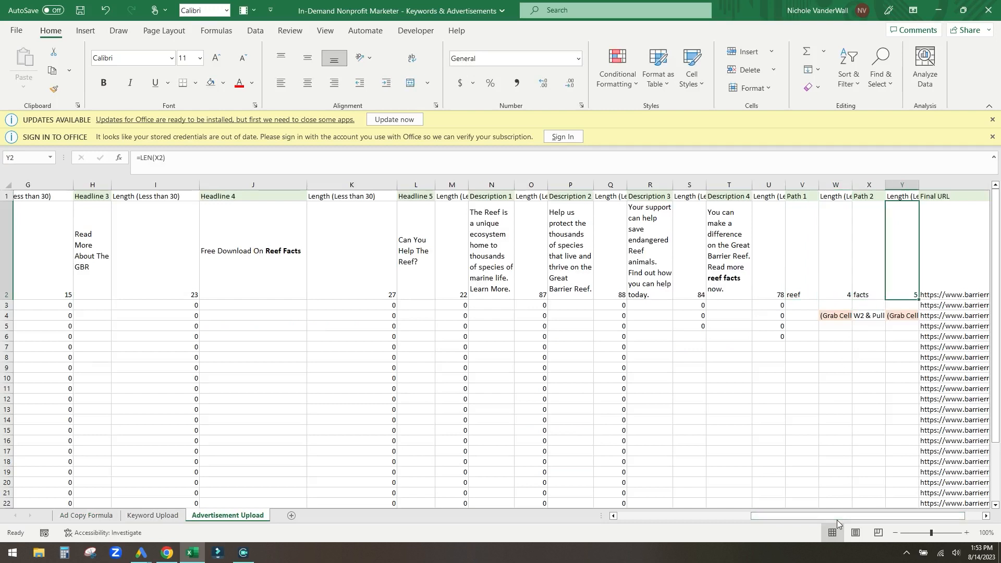
{"action": "left_click_drag", "start_coordinate": [838, 515], "coordinate": [500, 508]}
{"action": "left_click", "coordinate": [901, 258]}
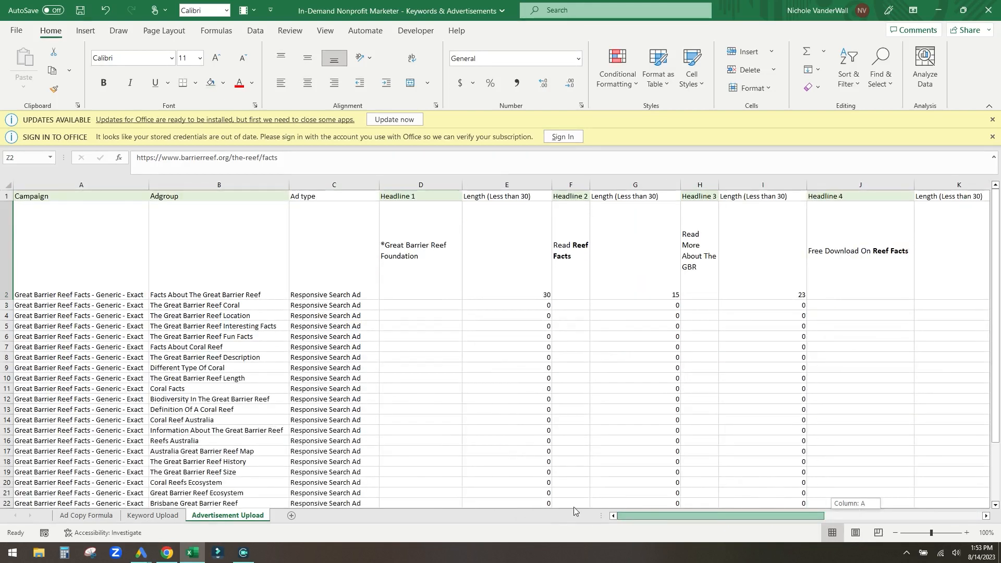
{"action": "left_click_drag", "start_coordinate": [574, 510], "coordinate": [574, 511]}
{"action": "scroll", "coordinate": [514, 259], "scroll_direction": "down", "scroll_amount": 3}
{"action": "scroll", "coordinate": [409, 260], "scroll_direction": "up", "scroll_amount": 1}
{"action": "left_click_drag", "start_coordinate": [412, 242], "coordinate": [414, 489]}
{"action": "scroll", "coordinate": [456, 355], "scroll_direction": "up", "scroll_amount": 1}
{"action": "left_click", "coordinate": [516, 259]}
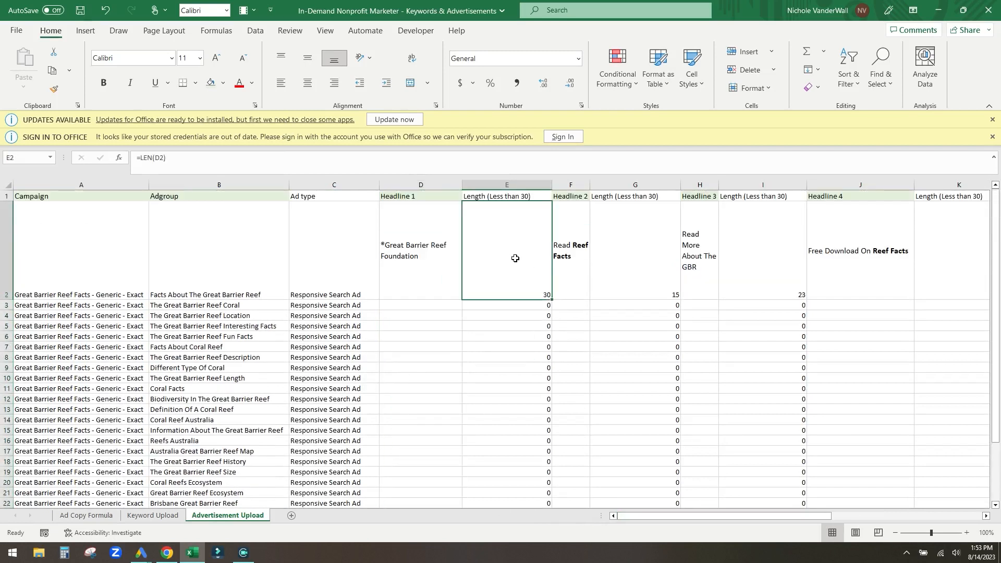
{"action": "left_click", "coordinate": [261, 250]}
{"action": "left_click", "coordinate": [7, 251]}
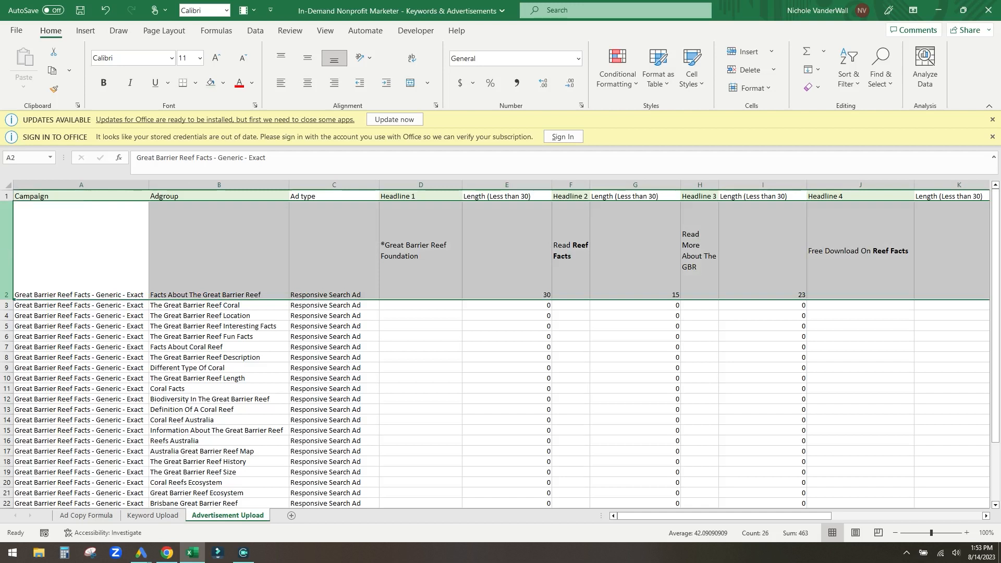
{"action": "left_click", "coordinate": [86, 516]}
{"action": "left_click_drag", "start_coordinate": [219, 236], "coordinate": [216, 429]}
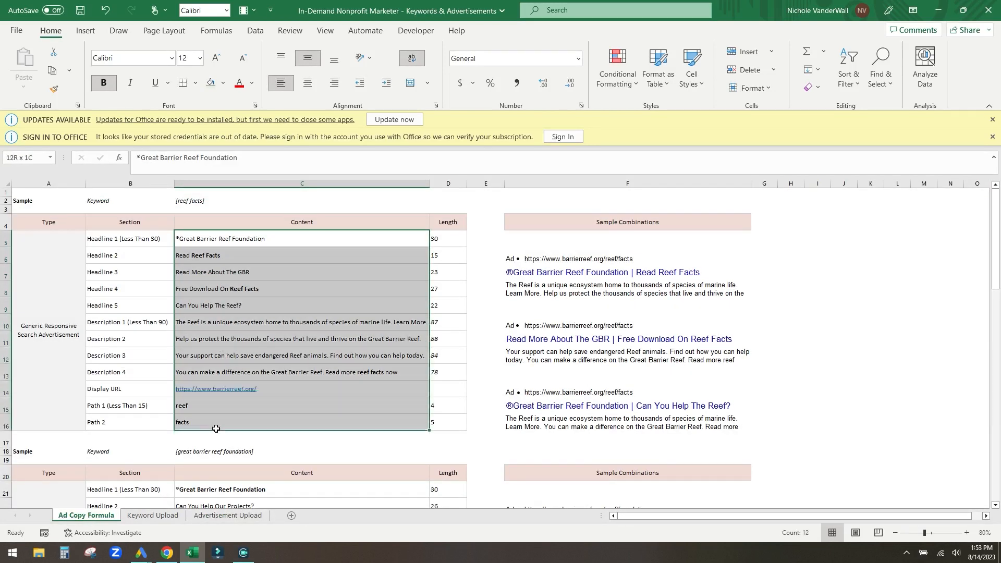
{"action": "left_click", "coordinate": [788, 273]}
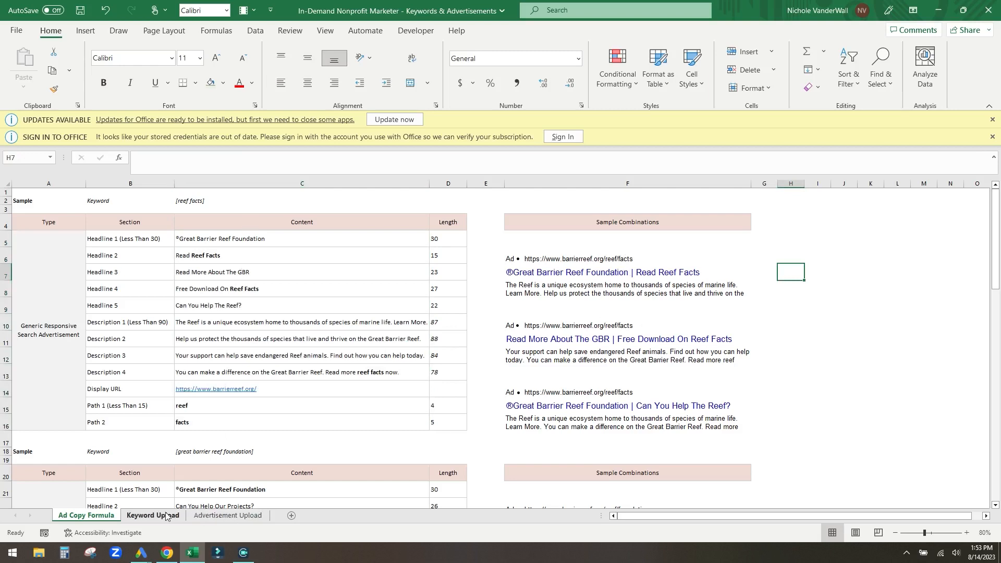
{"action": "left_click", "coordinate": [228, 516]}
{"action": "left_click", "coordinate": [61, 254]}
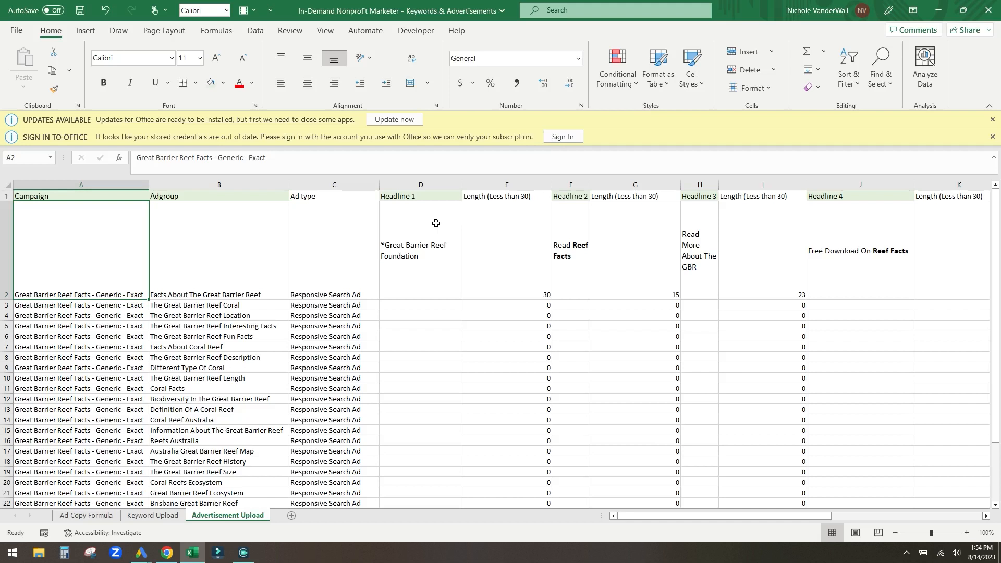
{"action": "left_click", "coordinate": [104, 518]}
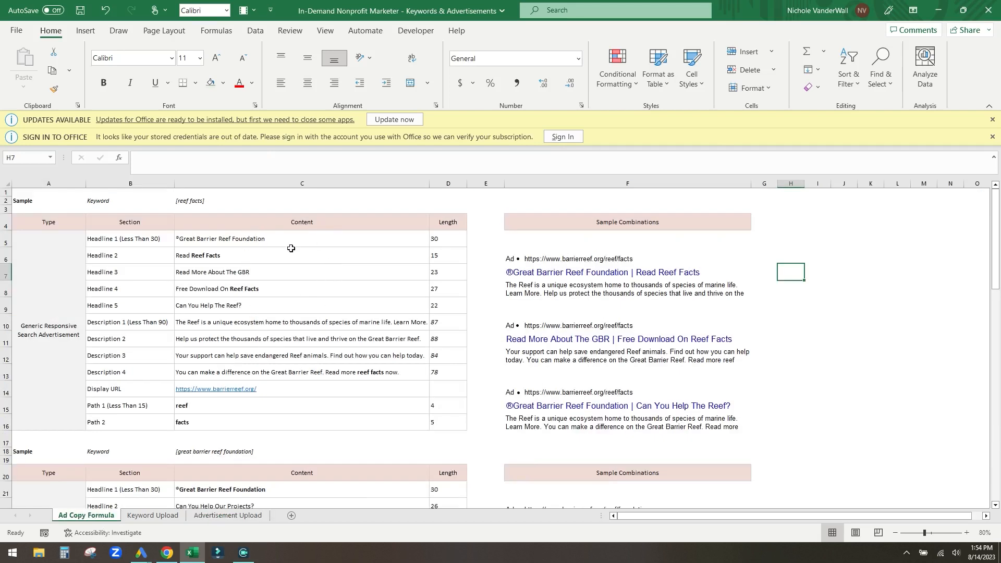
{"action": "left_click", "coordinate": [270, 243]}
{"action": "left_click", "coordinate": [273, 256]}
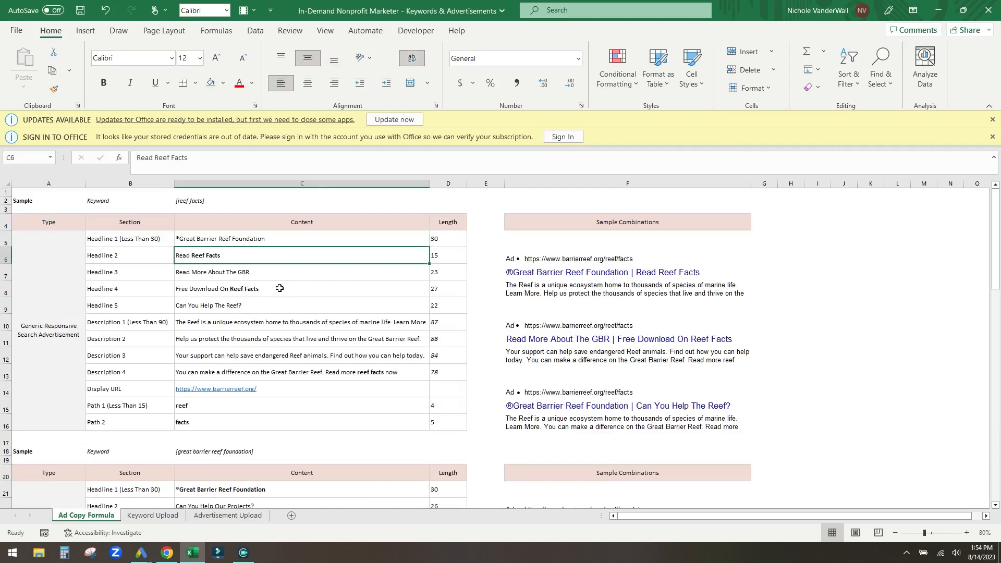
{"action": "left_click", "coordinate": [233, 517]}
{"action": "left_click", "coordinate": [381, 305]}
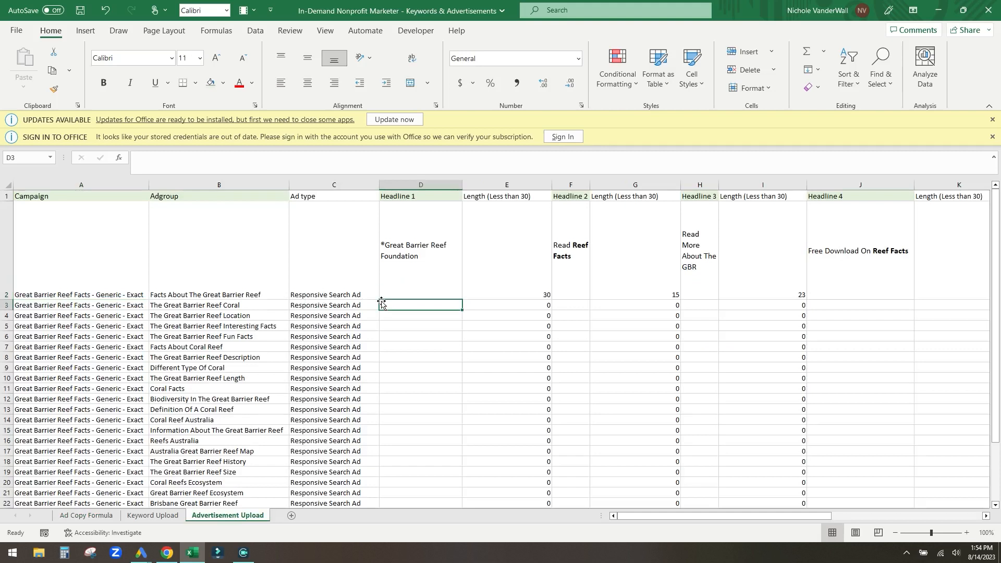
- Select and copy the header row and reef ad row (rows 1–2) on Advertisement Upload
{"action": "left_click", "coordinate": [8, 196]}
{"action": "left_click_drag", "start_coordinate": [9, 197], "coordinate": [12, 261]}
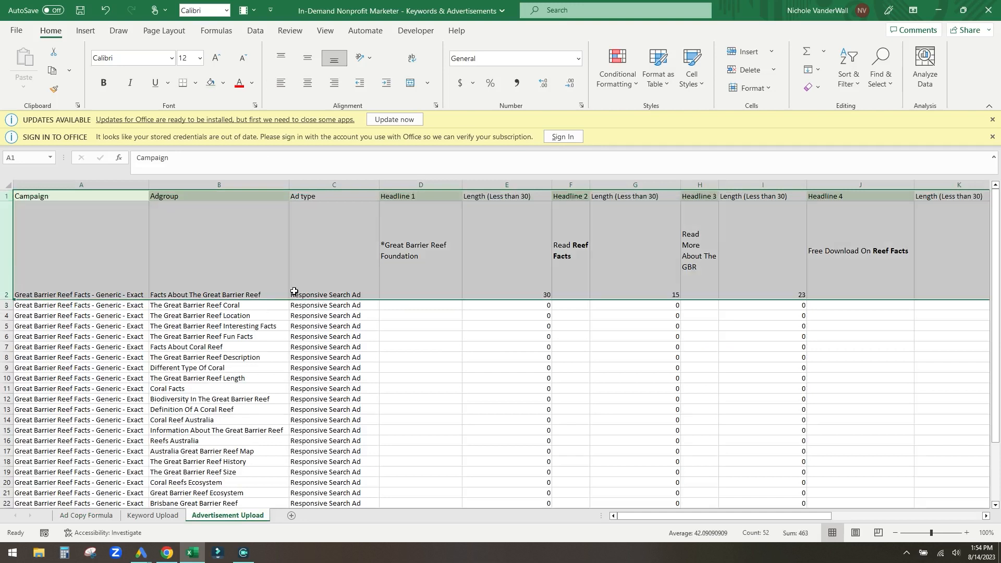
{"action": "key", "text": "ctrl+c"}
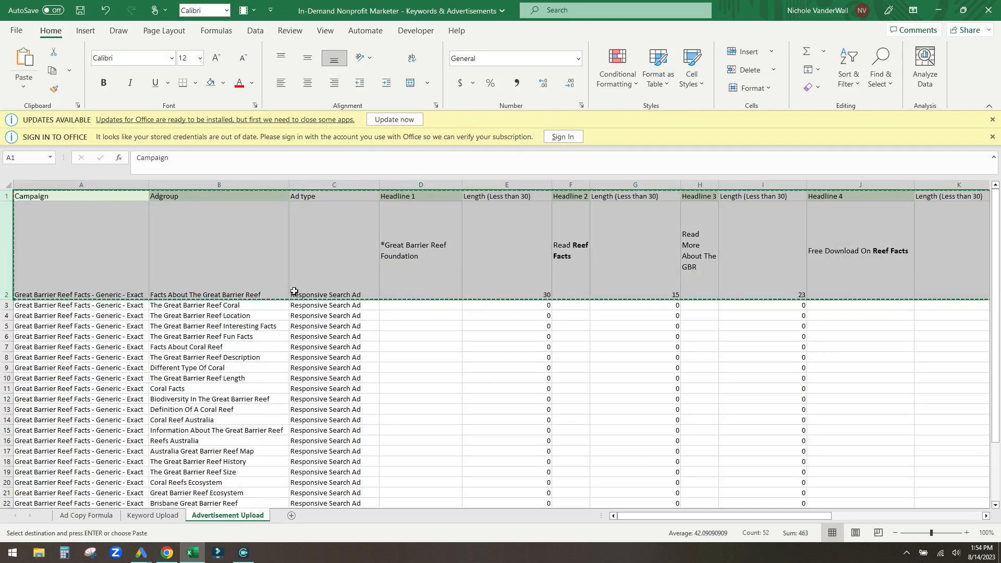
{"action": "scroll", "coordinate": [469, 278], "scroll_direction": "down", "scroll_amount": 2}
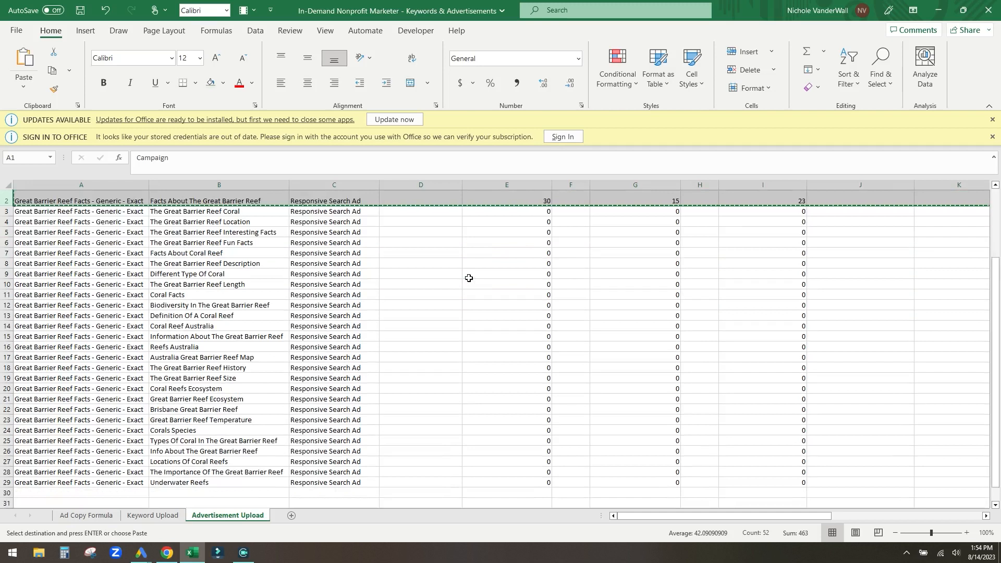
{"action": "scroll", "coordinate": [353, 442], "scroll_direction": "up", "scroll_amount": 1}
{"action": "left_click", "coordinate": [419, 327]}
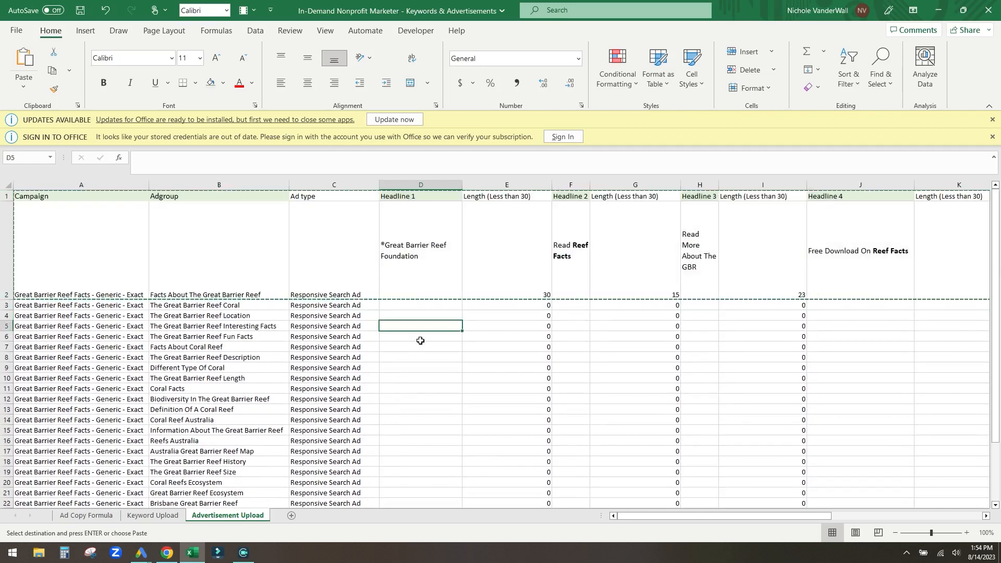
{"action": "key", "text": "ctrl+a"}
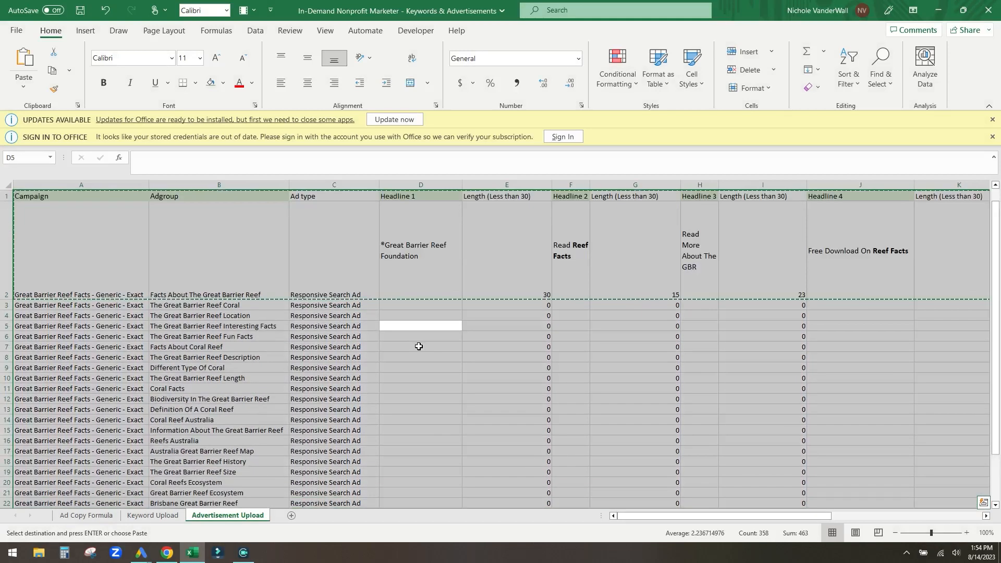
{"action": "left_click", "coordinate": [418, 346]}
{"action": "left_click_drag", "start_coordinate": [6, 196], "coordinate": [5, 261]}
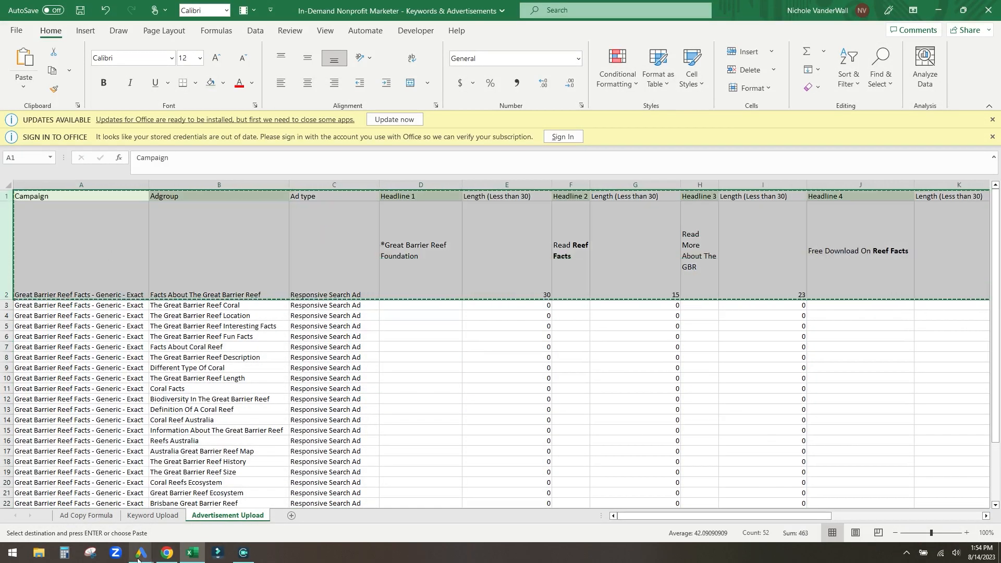
- Select the account root and show its 556 responsive search ads under Ads
{"action": "mouse_move", "coordinate": [138, 557]}
{"action": "left_click", "coordinate": [220, 477]}
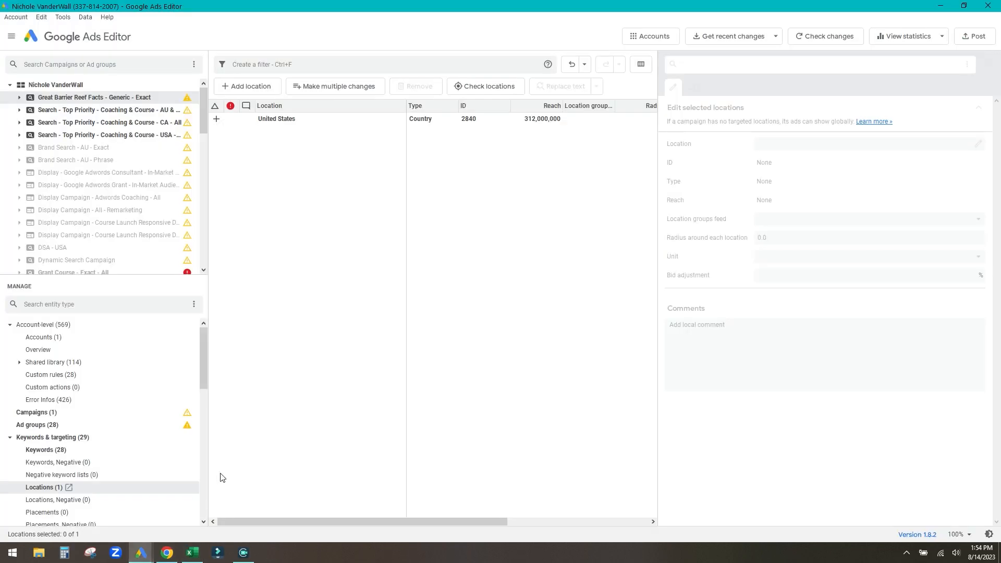
{"action": "scroll", "coordinate": [63, 403], "scroll_direction": "down", "scroll_amount": 1}
{"action": "scroll", "coordinate": [86, 367], "scroll_direction": "up", "scroll_amount": 1}
{"action": "left_click", "coordinate": [56, 85]}
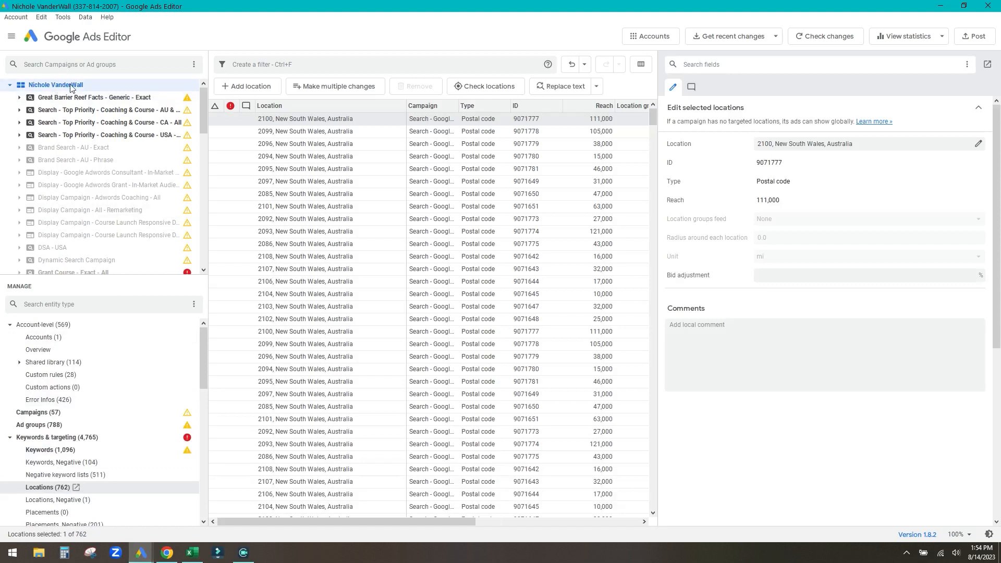
{"action": "left_click", "coordinate": [10, 438]}
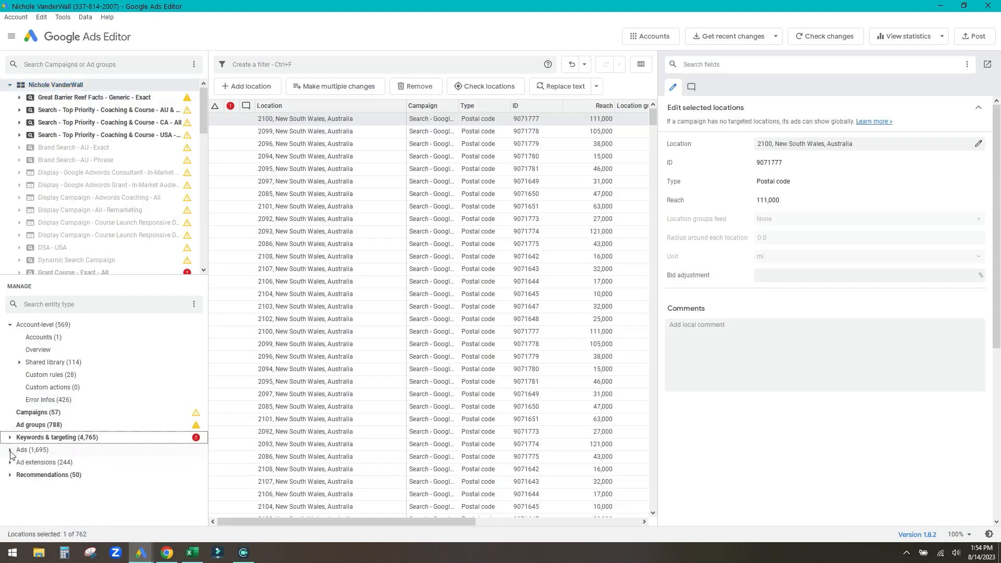
{"action": "left_click", "coordinate": [11, 450]}
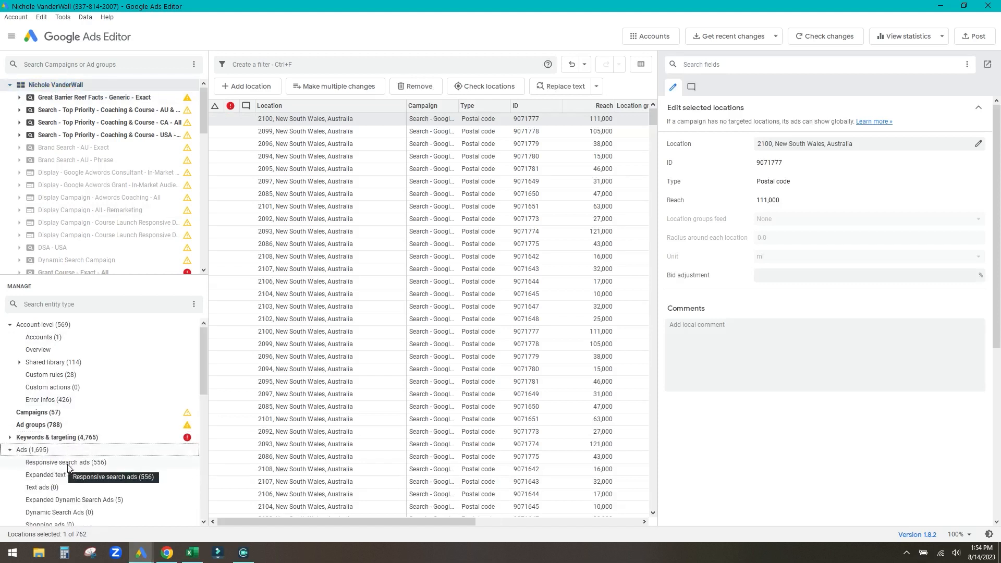
{"action": "left_click", "coordinate": [67, 465]}
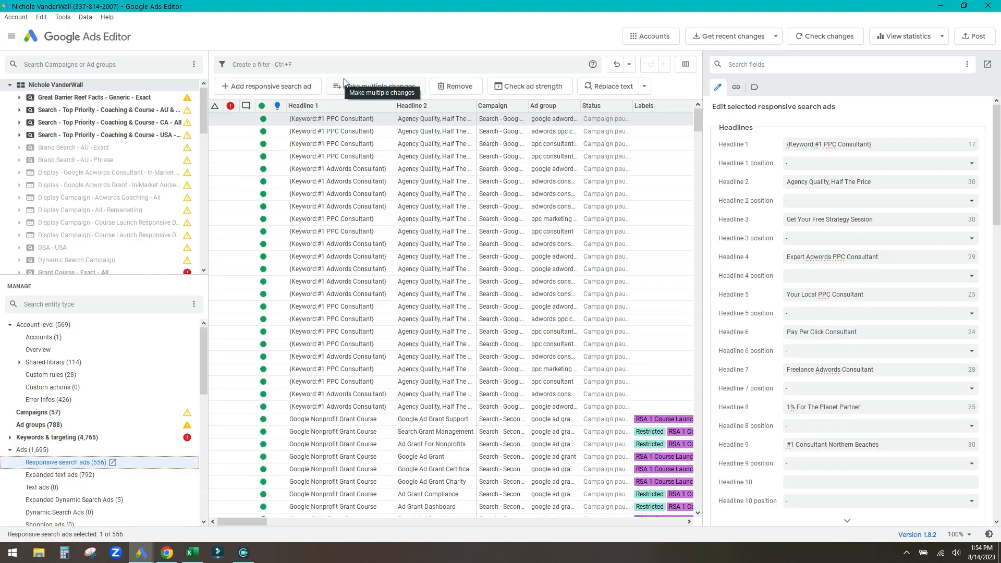
- Paste the reef ad rows into Make multiple changes, check the column headings, and process them
{"action": "left_click", "coordinate": [360, 88]}
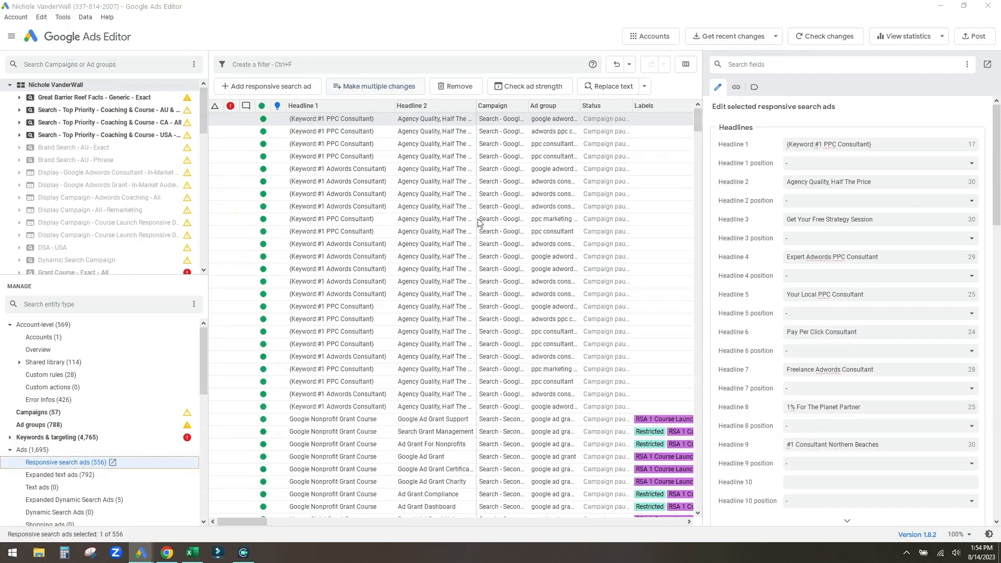
{"action": "key", "text": "ctrl+v"}
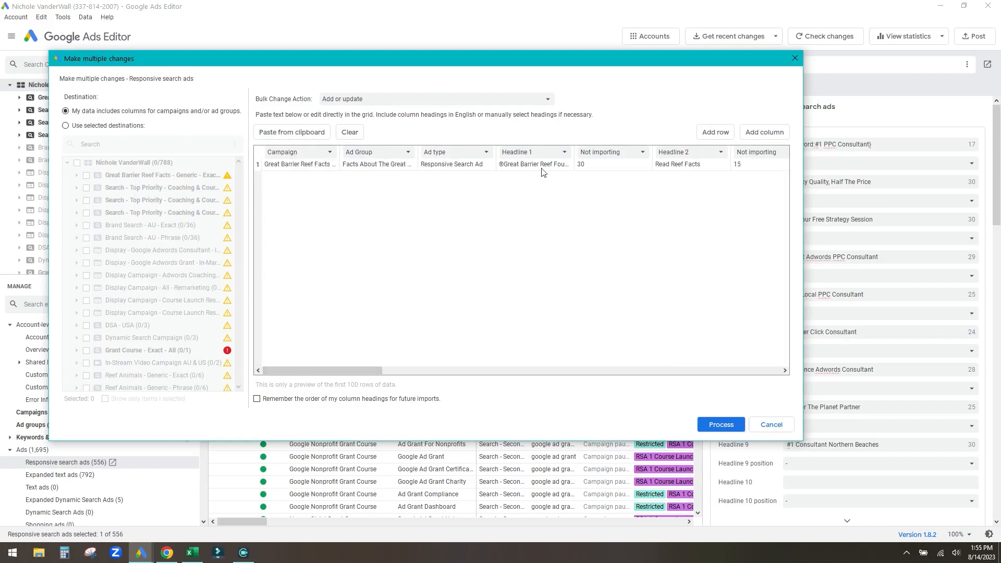
{"action": "left_click_drag", "start_coordinate": [372, 371], "coordinate": [390, 372]}
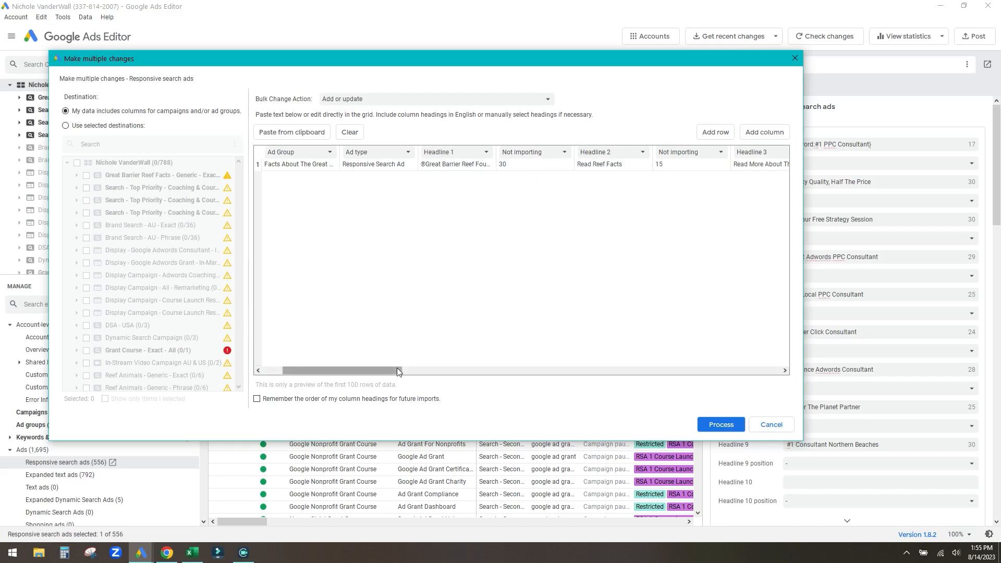
{"action": "left_click_drag", "start_coordinate": [382, 371], "coordinate": [444, 374]}
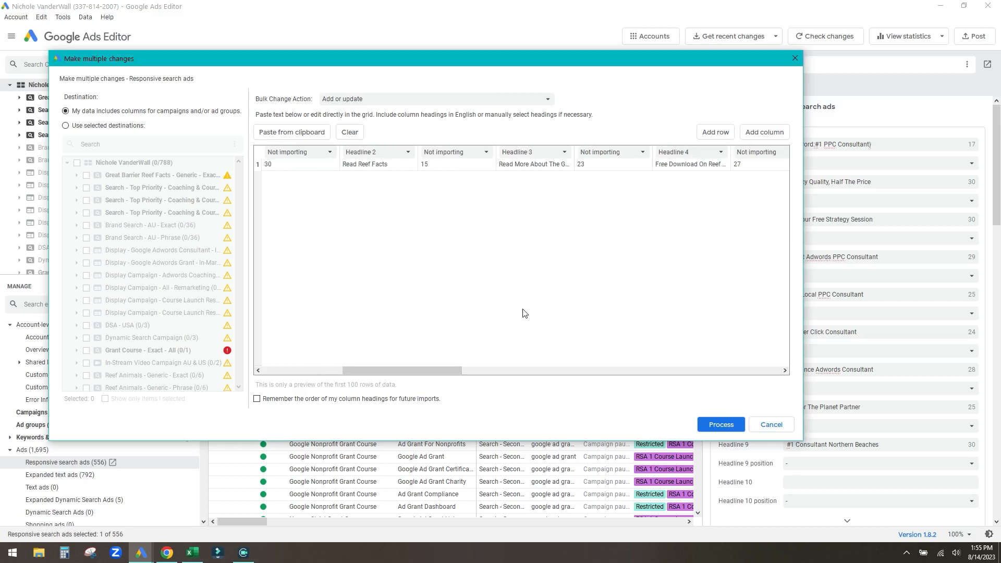
{"action": "left_click_drag", "start_coordinate": [451, 371], "coordinate": [781, 370]}
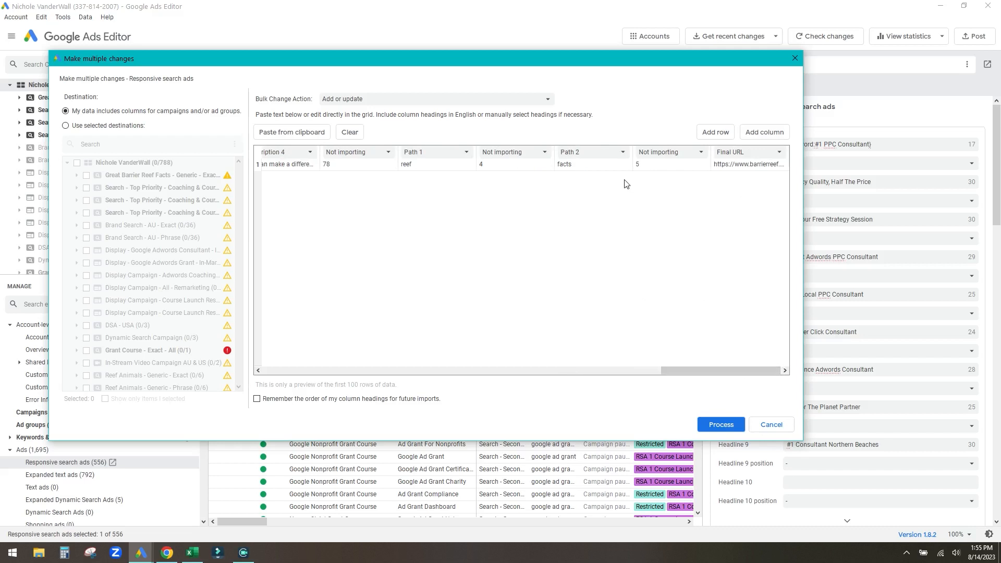
{"action": "left_click", "coordinate": [527, 156]}
{"action": "left_click", "coordinate": [627, 216]}
{"action": "left_click", "coordinate": [729, 431]}
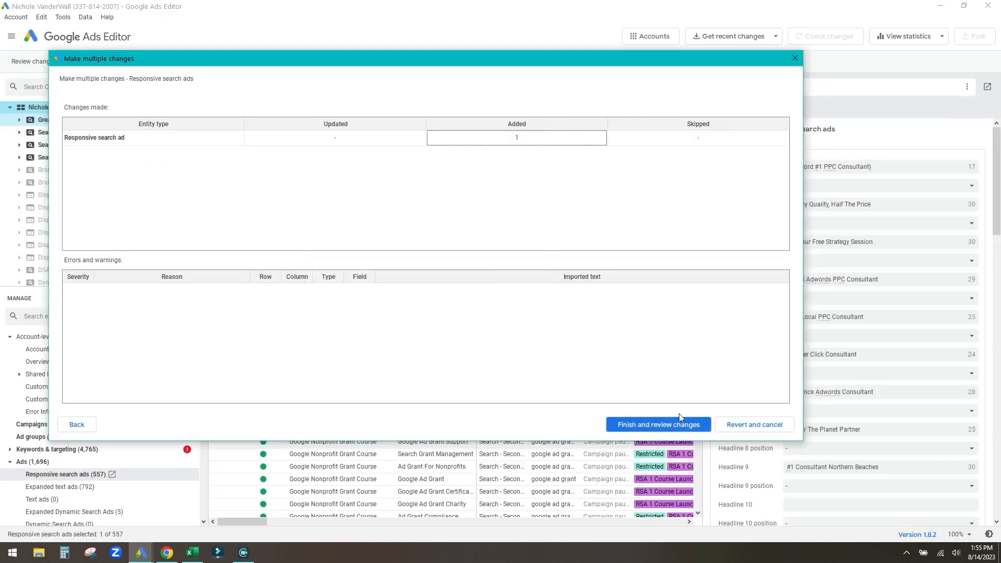
- Finish the import, keep the changes, and select the Great Barrier Reef Facts campaign
{"action": "left_click", "coordinate": [658, 425]}
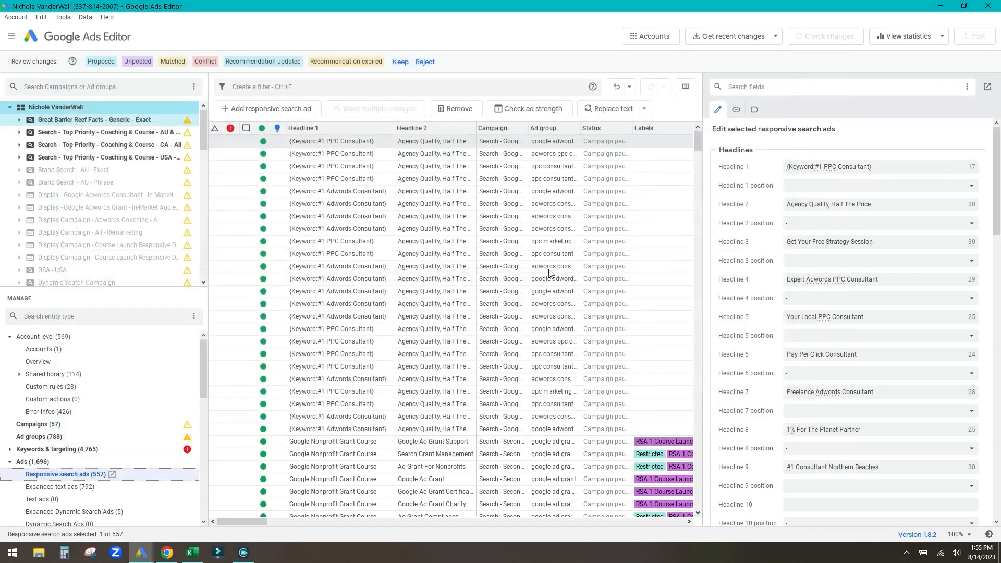
{"action": "left_click", "coordinate": [401, 62]}
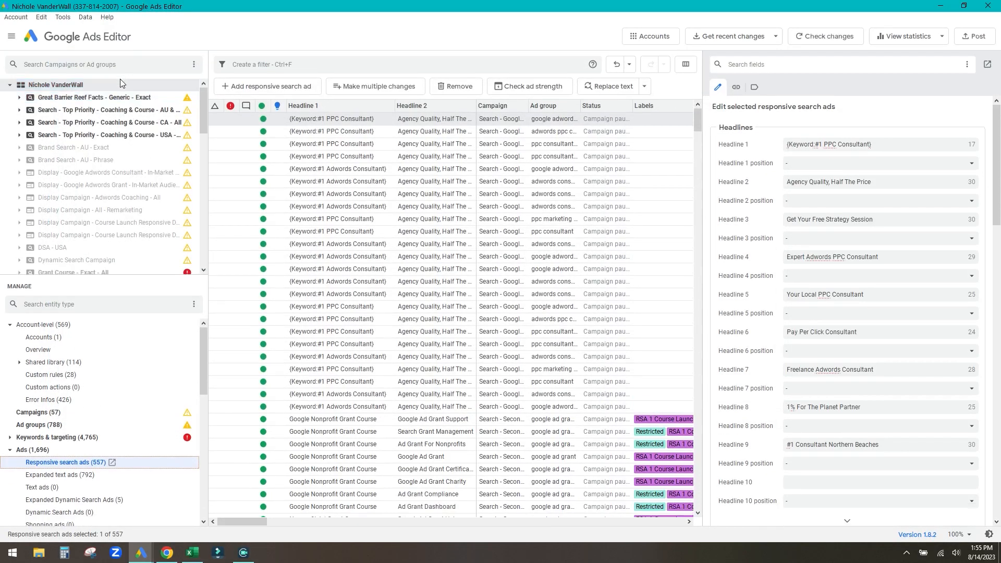
{"action": "left_click", "coordinate": [84, 99]}
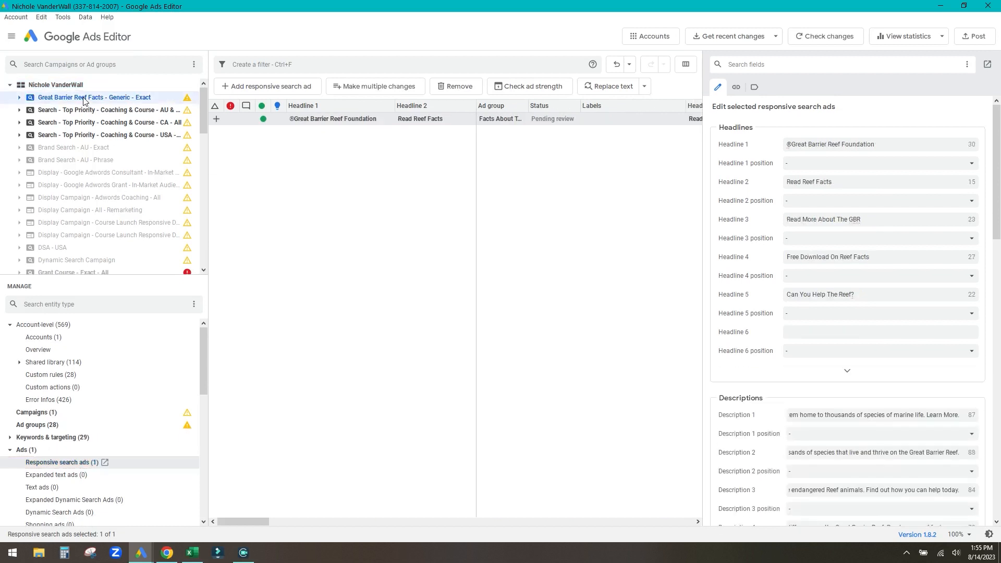
{"action": "left_click", "coordinate": [21, 99]}
{"action": "left_click", "coordinate": [20, 98]}
- Review the new reef ad's five headlines, four descriptions and reef/facts paths
{"action": "left_click", "coordinate": [352, 122]}
{"action": "left_click", "coordinate": [354, 204]}
{"action": "left_click", "coordinate": [358, 121]}
{"action": "scroll", "coordinate": [897, 210], "scroll_direction": "down", "scroll_amount": 3}
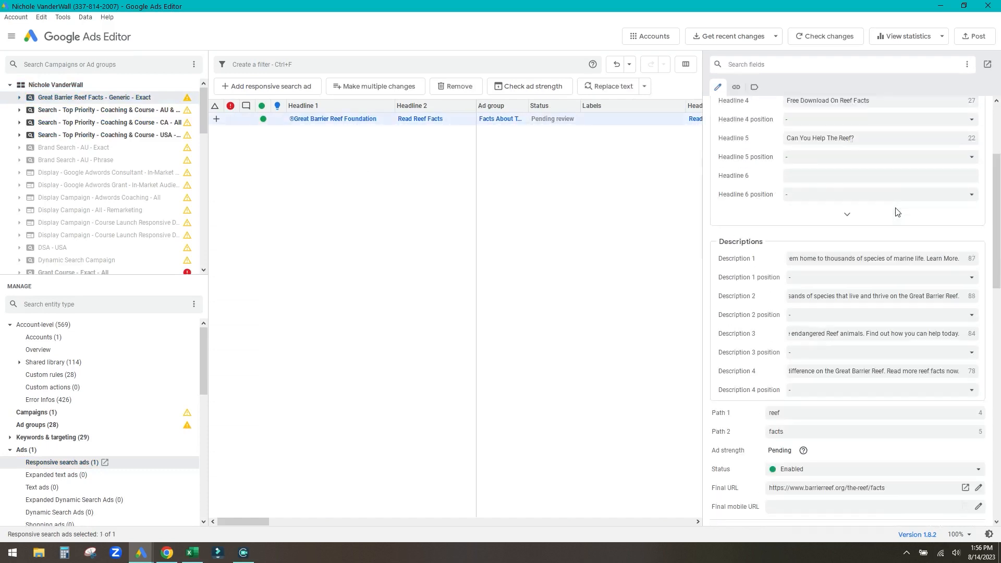
{"action": "scroll", "coordinate": [894, 198], "scroll_direction": "up", "scroll_amount": 3}
{"action": "scroll", "coordinate": [816, 321], "scroll_direction": "down", "scroll_amount": 3}
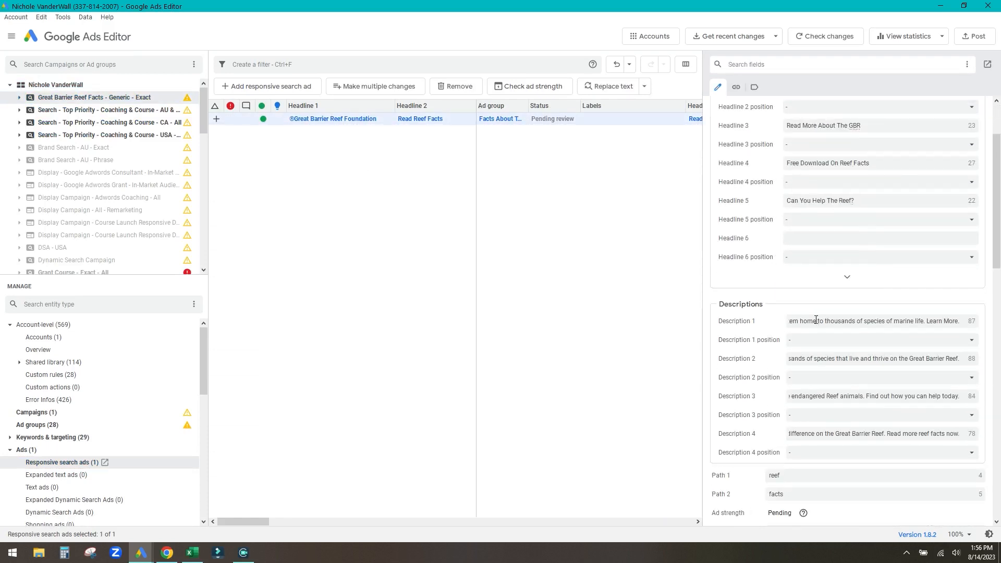
{"action": "scroll", "coordinate": [823, 319], "scroll_direction": "down", "scroll_amount": 3}
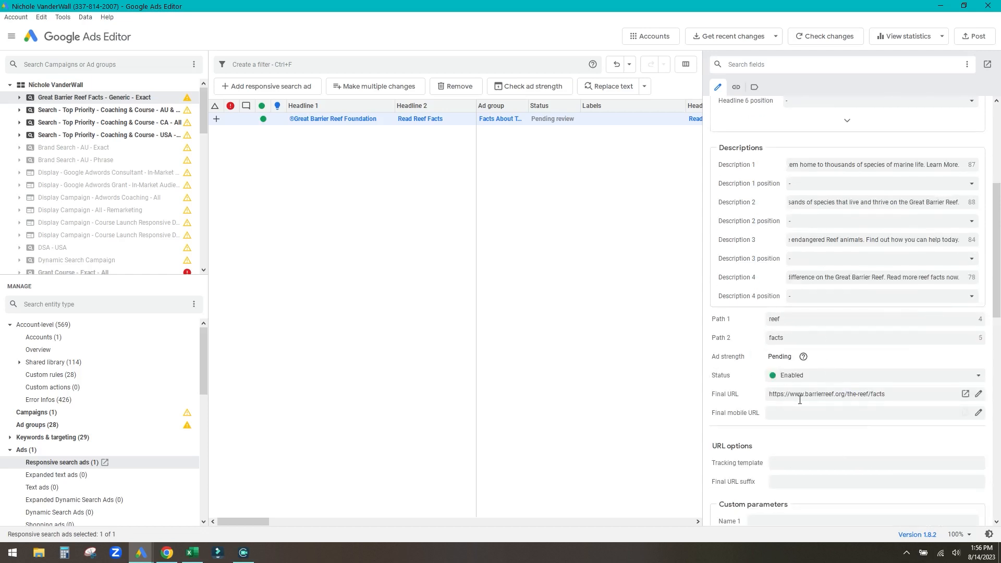
{"action": "scroll", "coordinate": [800, 401], "scroll_direction": "down", "scroll_amount": 2}
{"action": "scroll", "coordinate": [834, 337], "scroll_direction": "up", "scroll_amount": 7}
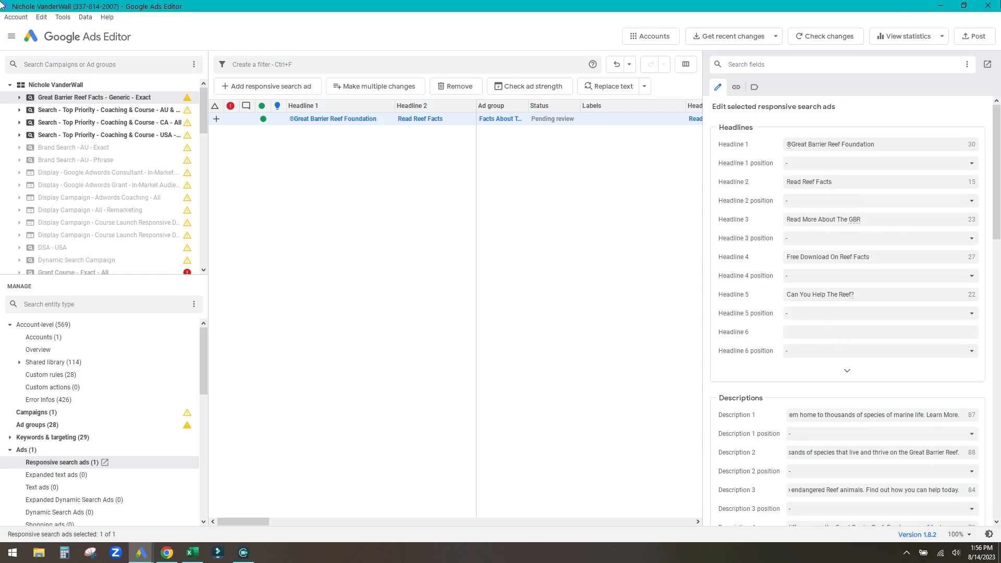
- Post all campaigns and review the counts: 1 campaign, 28 ad groups, 28 keywords, 1 ad
{"action": "left_click", "coordinate": [973, 35]}
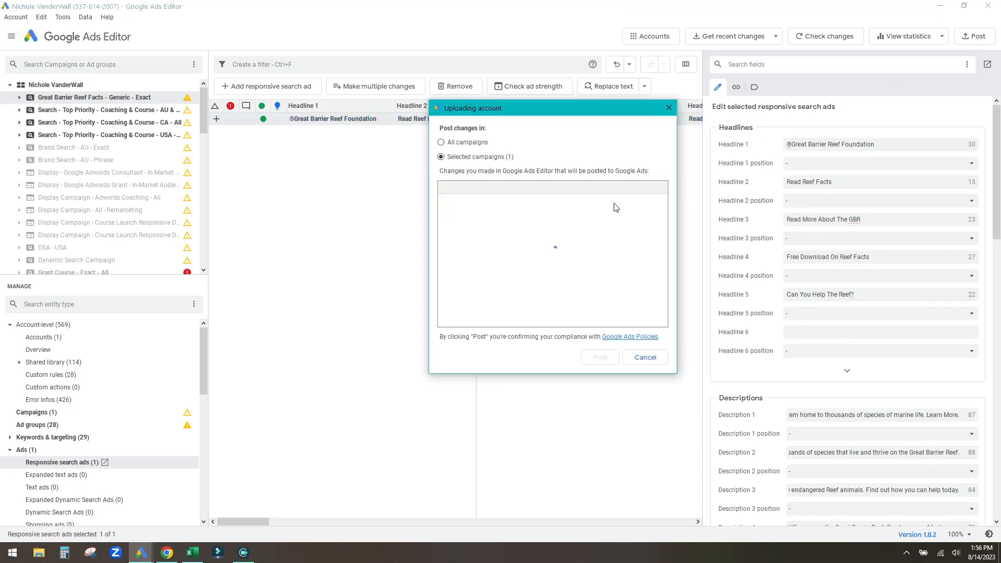
{"action": "left_click", "coordinate": [441, 142]}
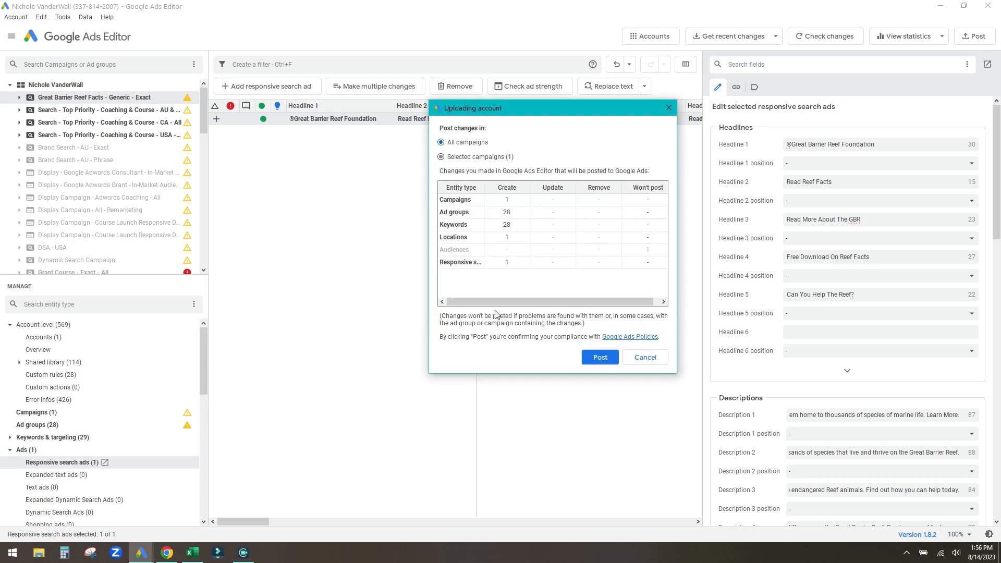
{"action": "left_click", "coordinate": [513, 201]}
{"action": "left_click", "coordinate": [516, 214]}
{"action": "left_click", "coordinate": [518, 226]}
{"action": "left_click", "coordinate": [514, 239]}
{"action": "left_click", "coordinate": [514, 264]}
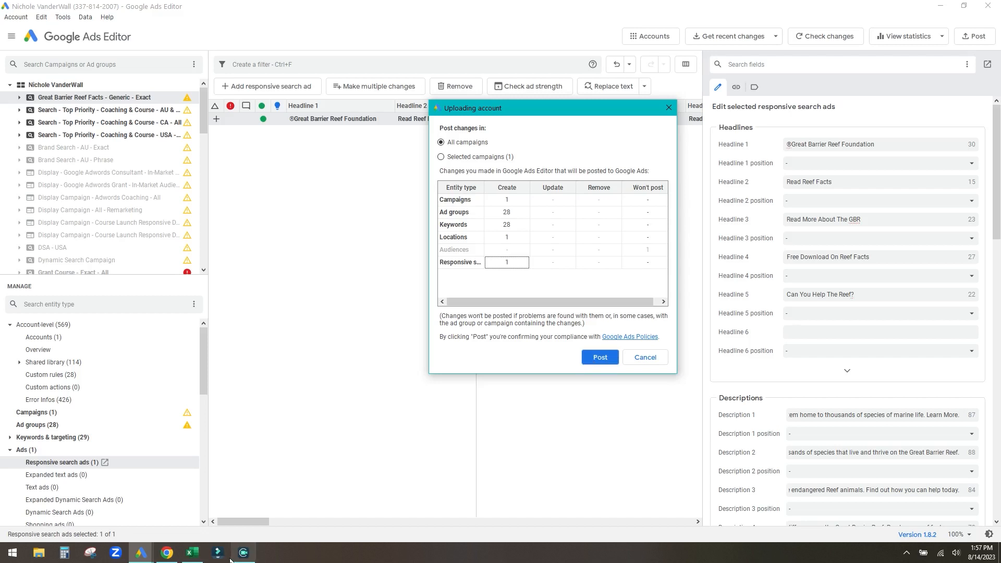
{"action": "left_click", "coordinate": [193, 552]}
- Go through the Keyword Upload and Advertisement Upload sheets, ending on Ad Copy Formula
{"action": "scroll", "coordinate": [320, 362], "scroll_direction": "down", "scroll_amount": 1}
{"action": "scroll", "coordinate": [320, 362], "scroll_direction": "up", "scroll_amount": 1}
{"action": "key", "text": "Down"}
{"action": "key", "text": "Right"}
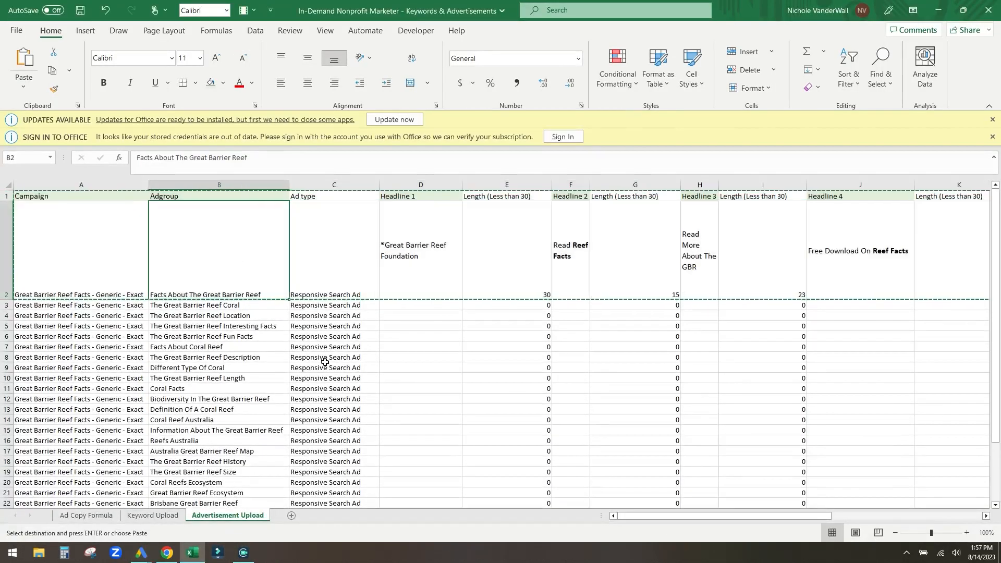
{"action": "left_click", "coordinate": [153, 515]}
{"action": "left_click", "coordinate": [219, 519]}
{"action": "left_click", "coordinate": [103, 516]}
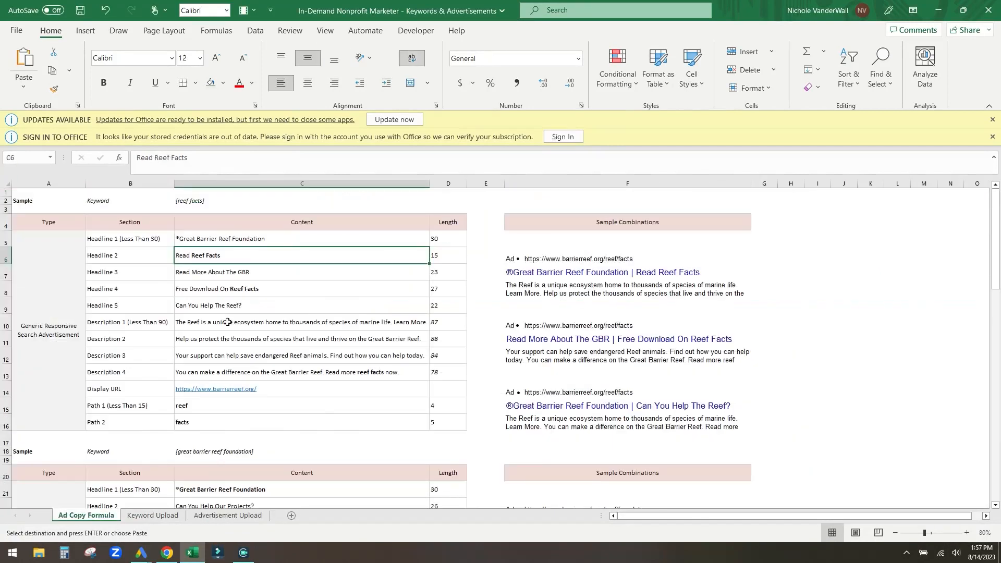